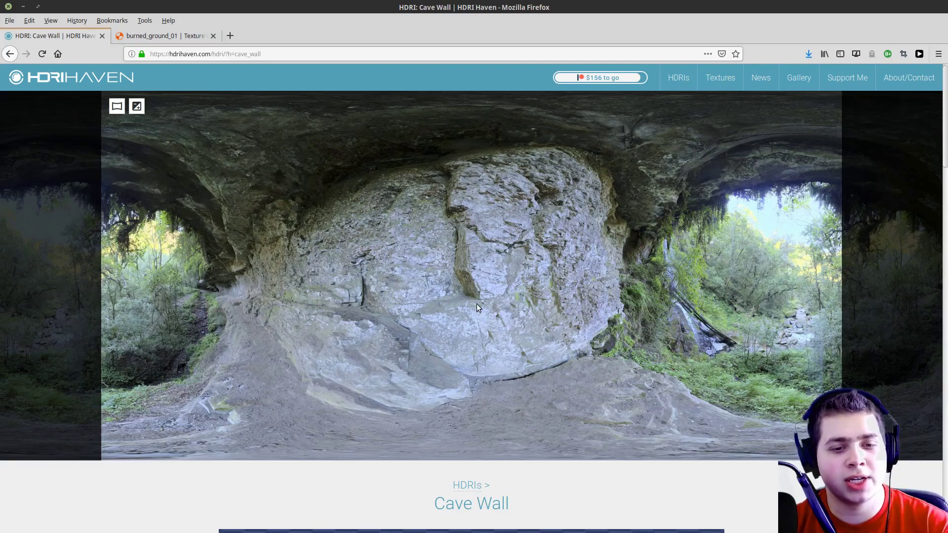
# Step: Review the Cave Wall HDRI page with its download sizes, and the burned_ground_01 texture page with its maps
pyautogui.scroll(-5, 463, 363)
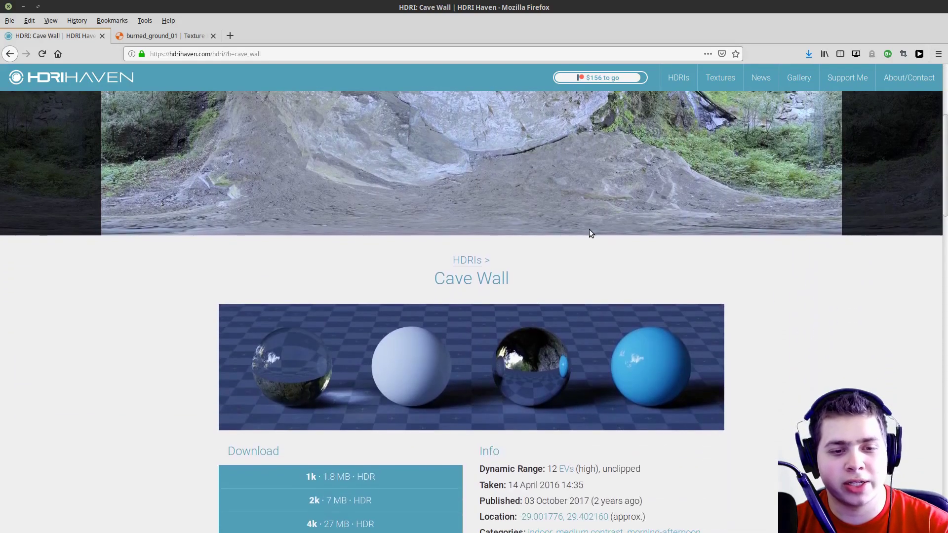
pyautogui.scroll(3, 592, 180)
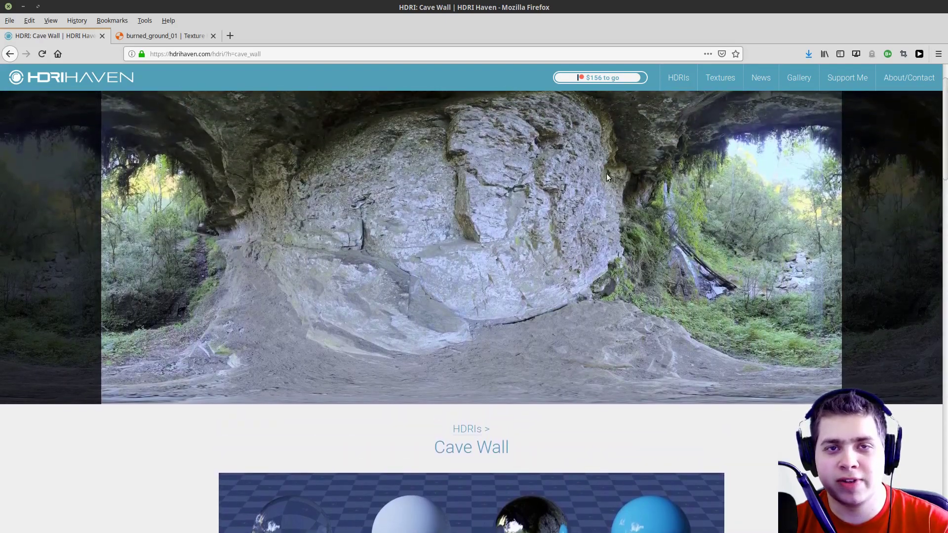
pyautogui.scroll(-5, 543, 185)
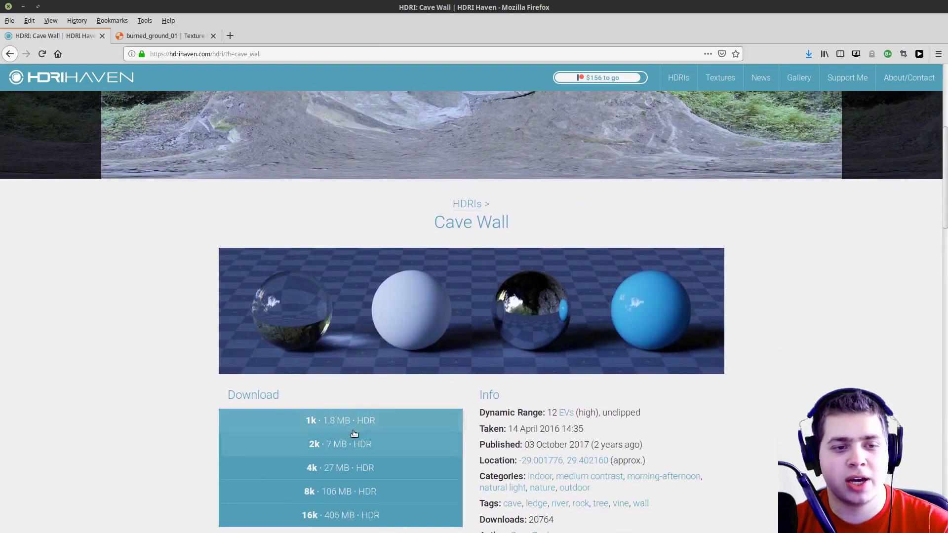
pyautogui.scroll(5, 691, 198)
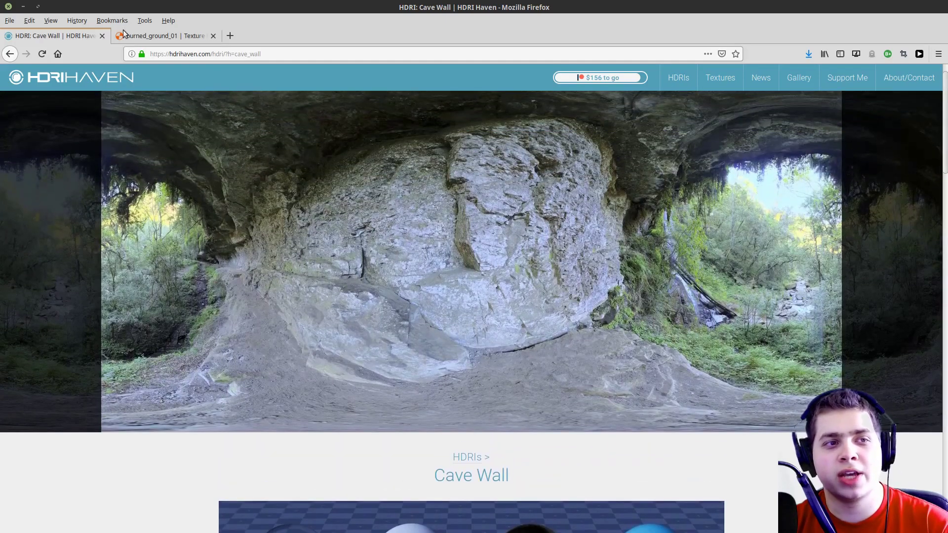
pyautogui.click(124, 35)
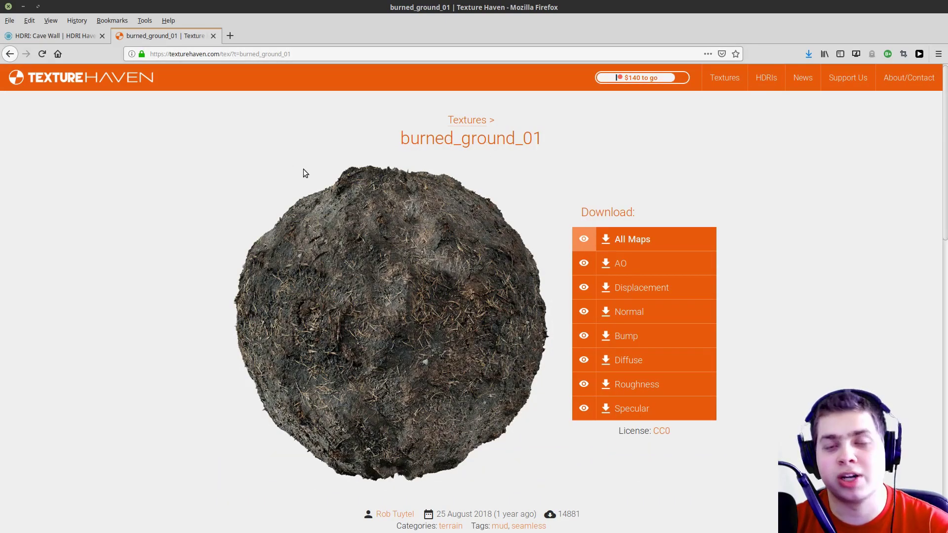
pyautogui.scroll(-3, 567, 217)
pyautogui.scroll(3, 612, 217)
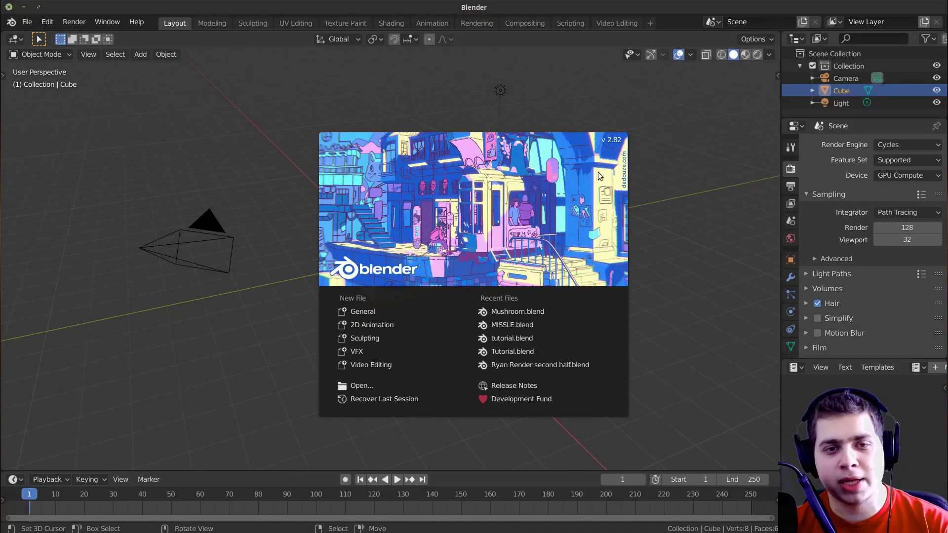
# Step: Switch to Blender, dismiss the splash screen and start the Shortcut VUr on-screen key display
pyautogui.click(496, 192)
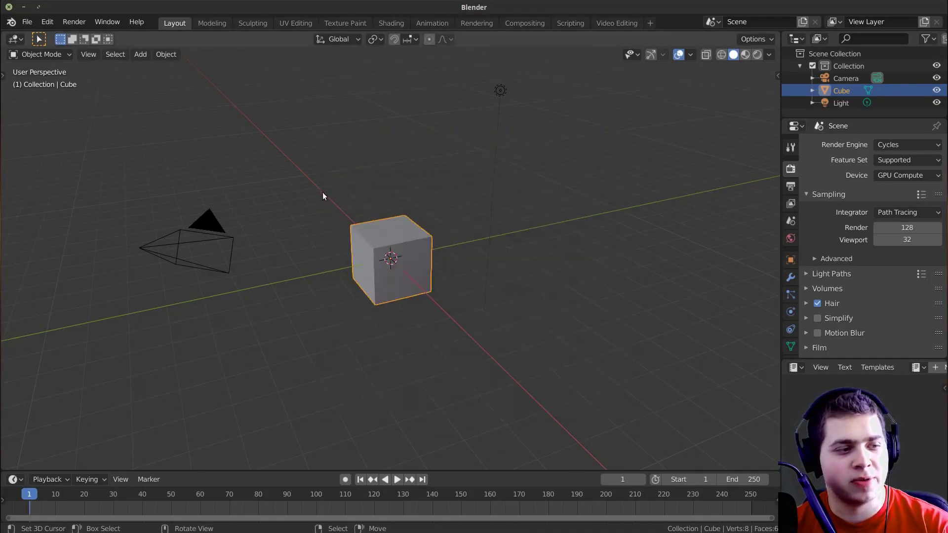
pyautogui.press('n')
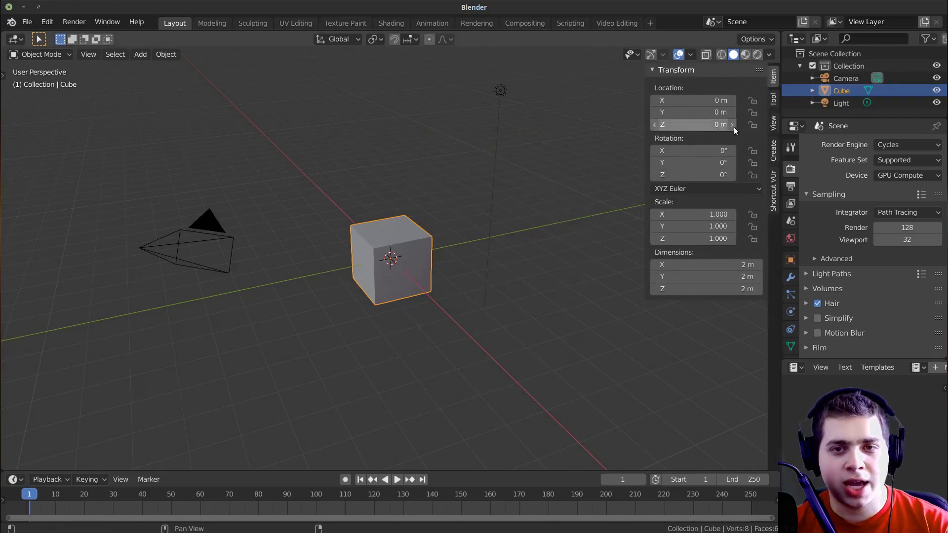
pyautogui.click(773, 179)
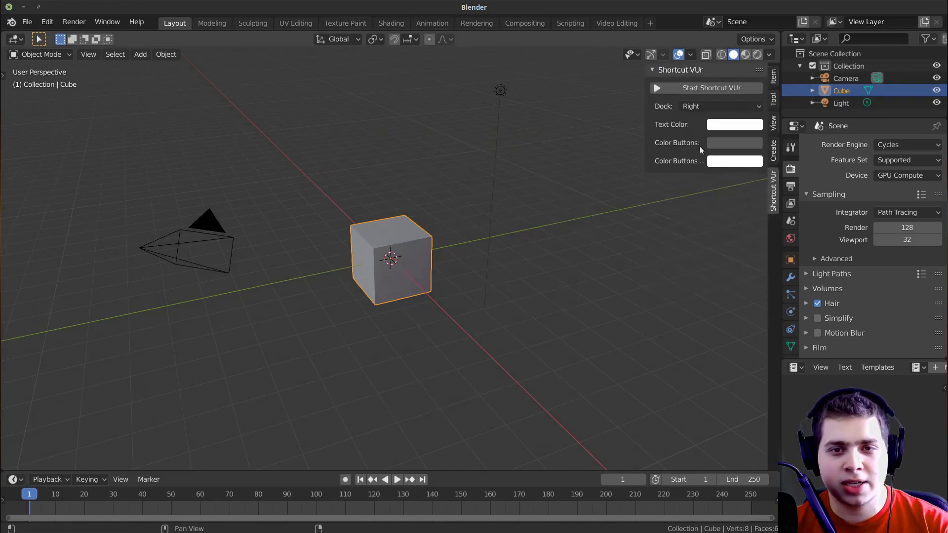
pyautogui.click(699, 87)
pyautogui.press('n')
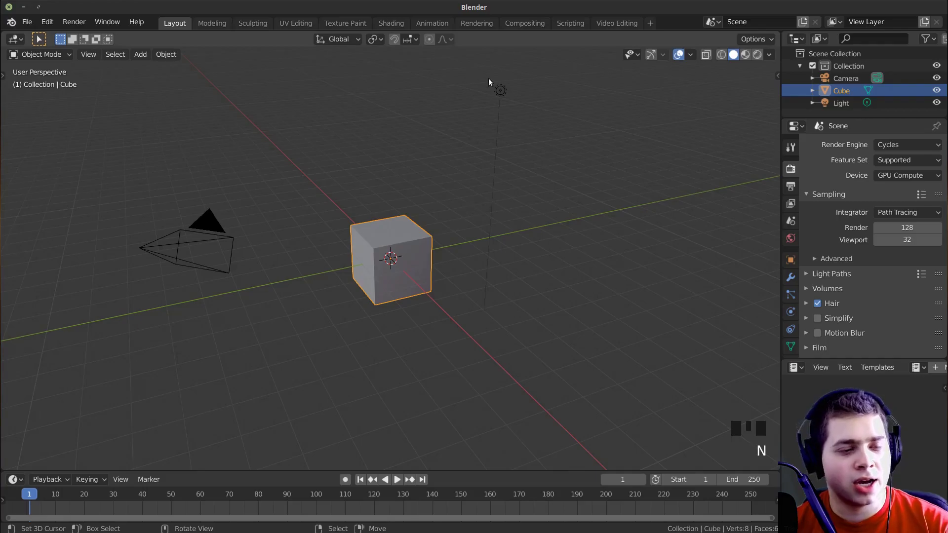
# Step: Delete all default scene objects: the camera, cube and light
pyautogui.press('a')
pyautogui.press('a')
pyautogui.press('a')
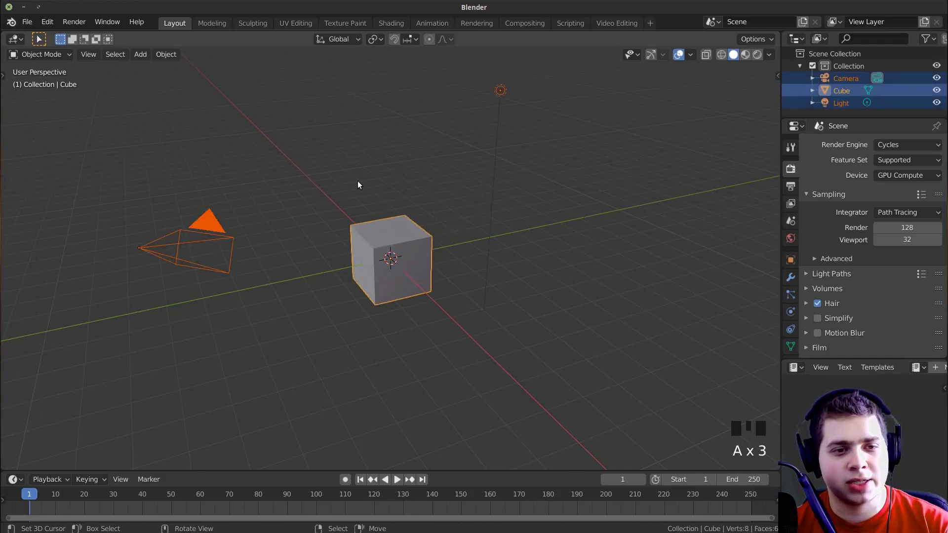
pyautogui.press('x')
pyautogui.click(399, 186)
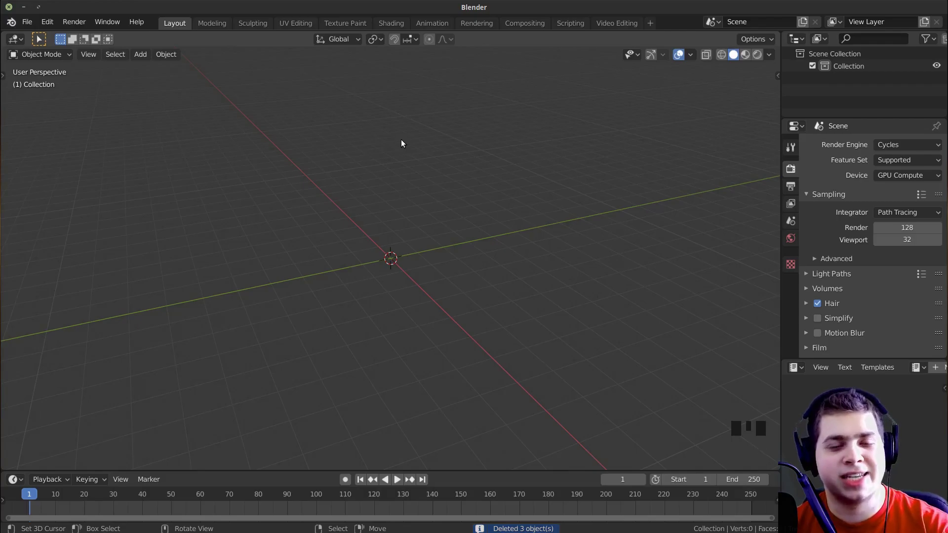
# Step: Add a mesh cylinder at the origin with 8 vertices
pyautogui.hotkey('shift', 'a')
pyautogui.moveTo(429, 138)
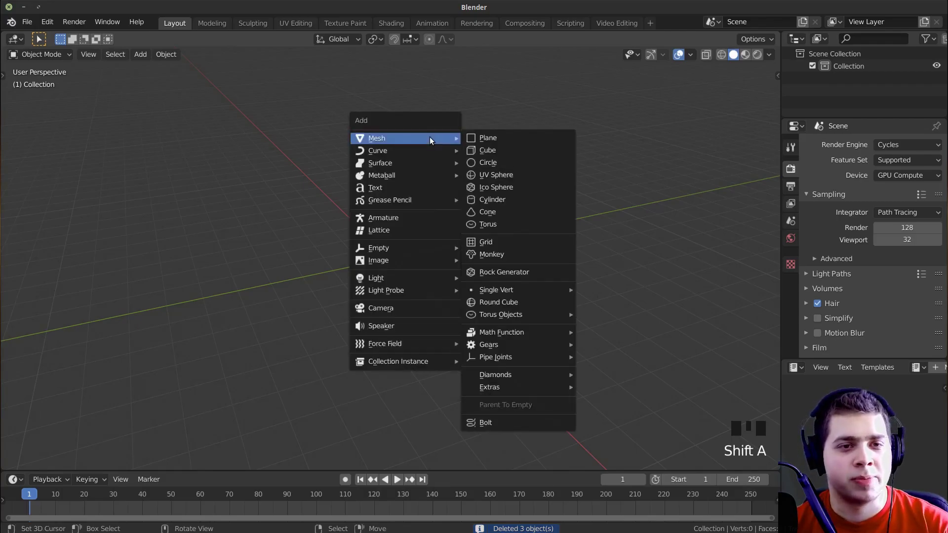
pyautogui.click(495, 199)
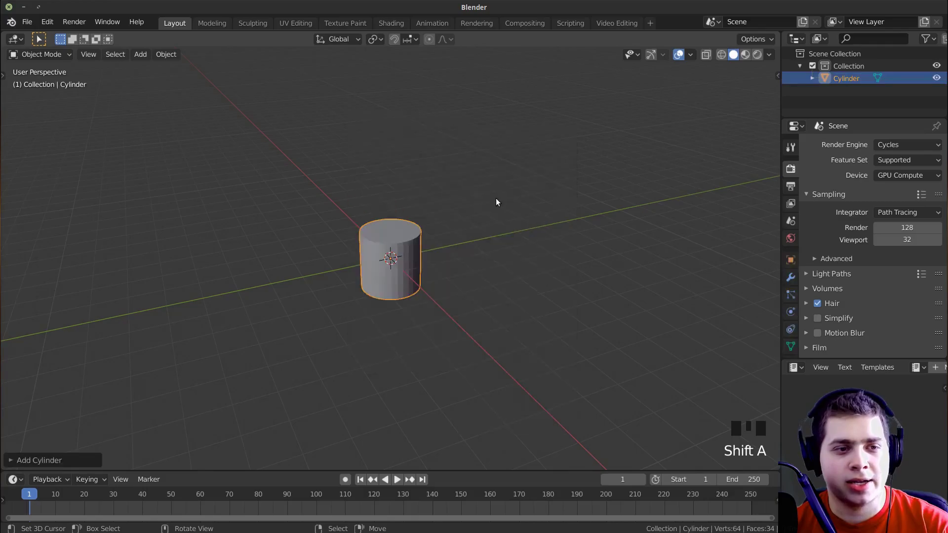
pyautogui.click(28, 459)
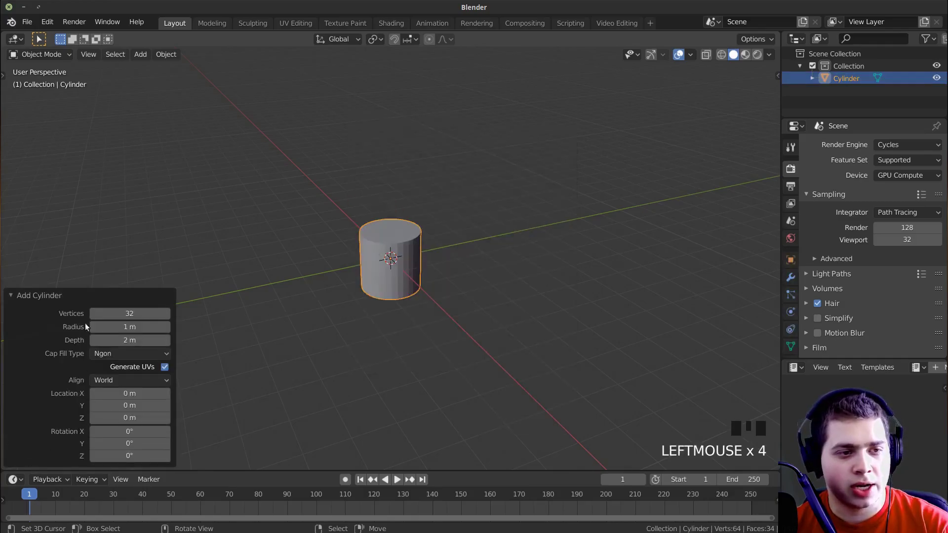
pyautogui.click(126, 316)
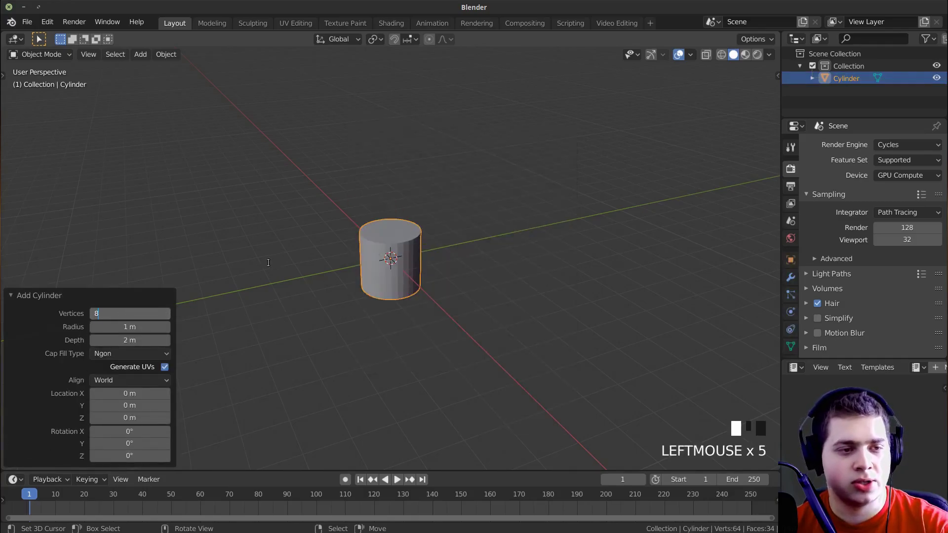
pyautogui.write('8')
pyautogui.press('Return')
pyautogui.click(36, 298)
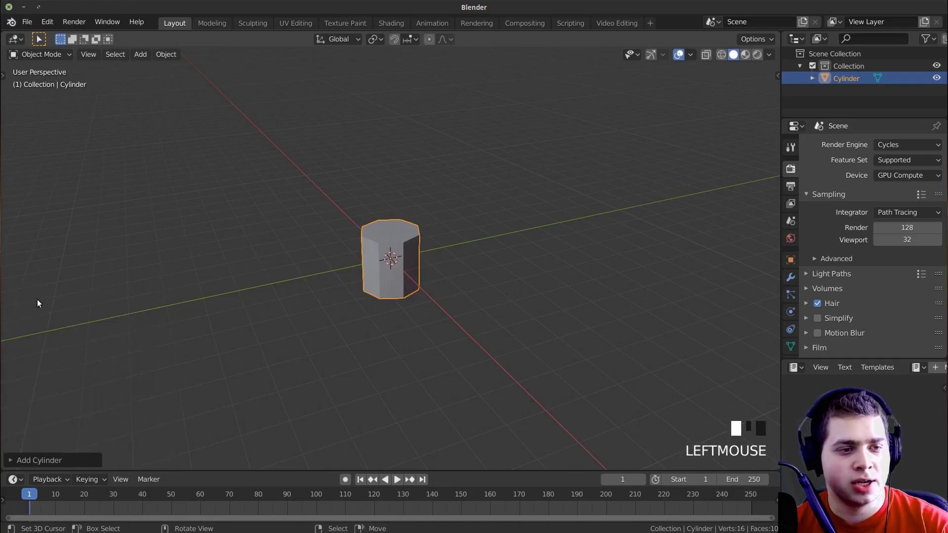
# Step: Show the cylinder in front orthographic view, in Edit Mode with wireframe shading
pyautogui.moveTo(504, 318); pyautogui.dragTo(425, 309, button='middle')
pyautogui.scroll(5, 461, 283)
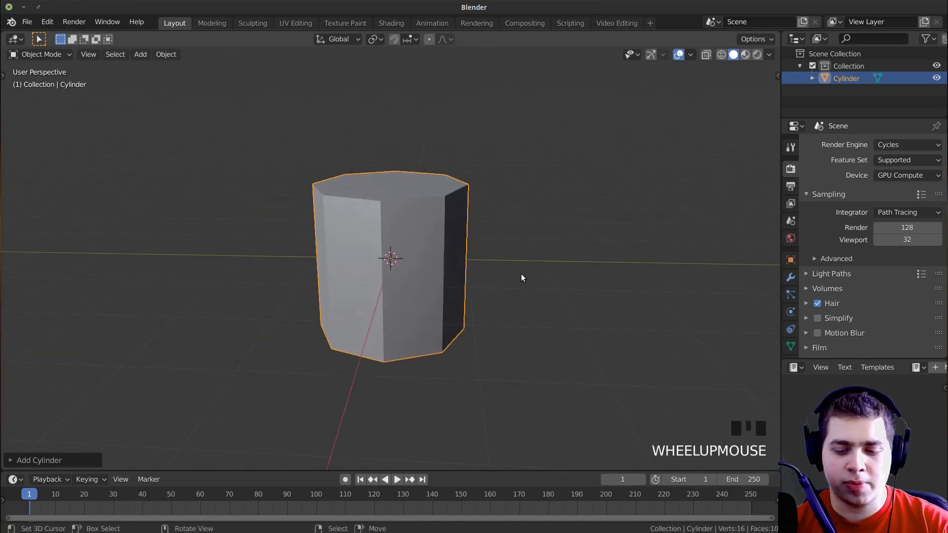
pyautogui.press('KP_1')
pyautogui.press('KP_3')
pyautogui.press('KP_1')
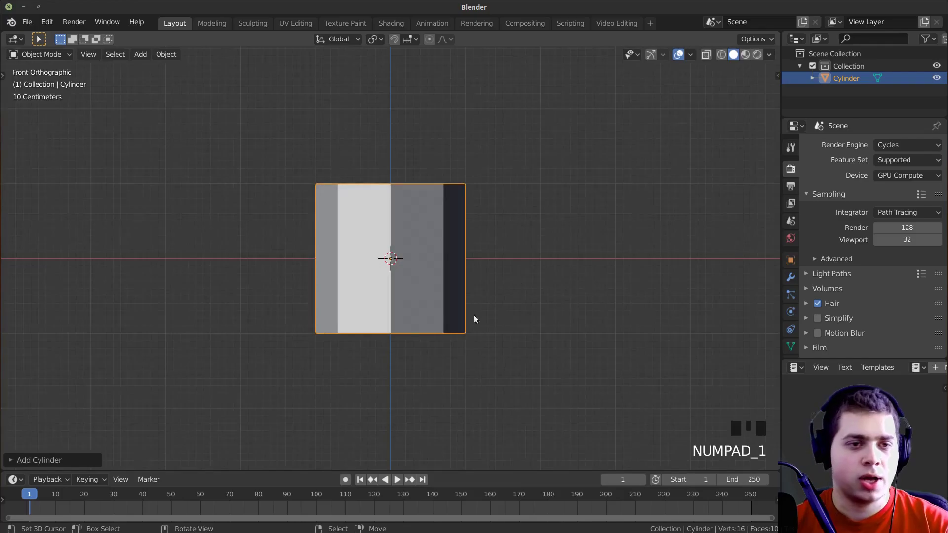
pyautogui.scroll(-4, 518, 280)
pyautogui.press('Tab')
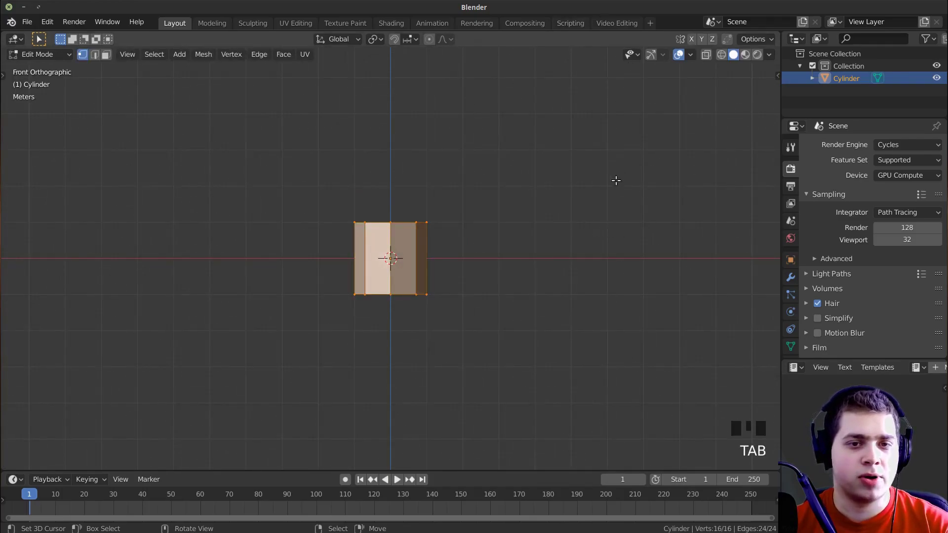
pyautogui.press('z')
pyautogui.press('z')
pyautogui.press('z')
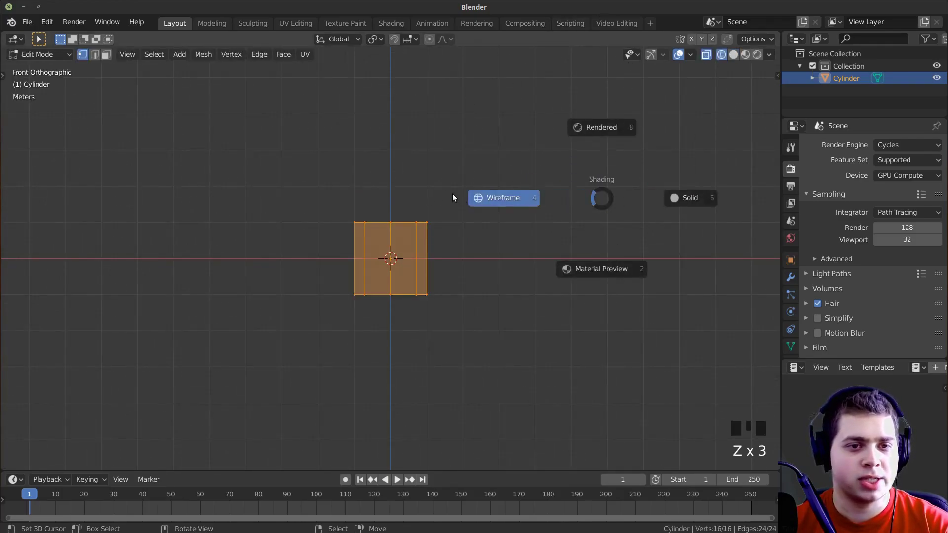
# Step: Extrude the cylinder's top ring of vertices upward and scale the new ring slightly narrower
pyautogui.press('a')
pyautogui.moveTo(289, 182); pyautogui.dragTo(487, 284)
pyautogui.keyDown('shift'); pyautogui.moveTo(479, 232); pyautogui.dragTo(374, 143, button='middle'); pyautogui.keyUp('shift')
pyautogui.keyDown('shift'); pyautogui.moveTo(535, 251); pyautogui.dragTo(497, 339, button='middle'); pyautogui.keyUp('shift')
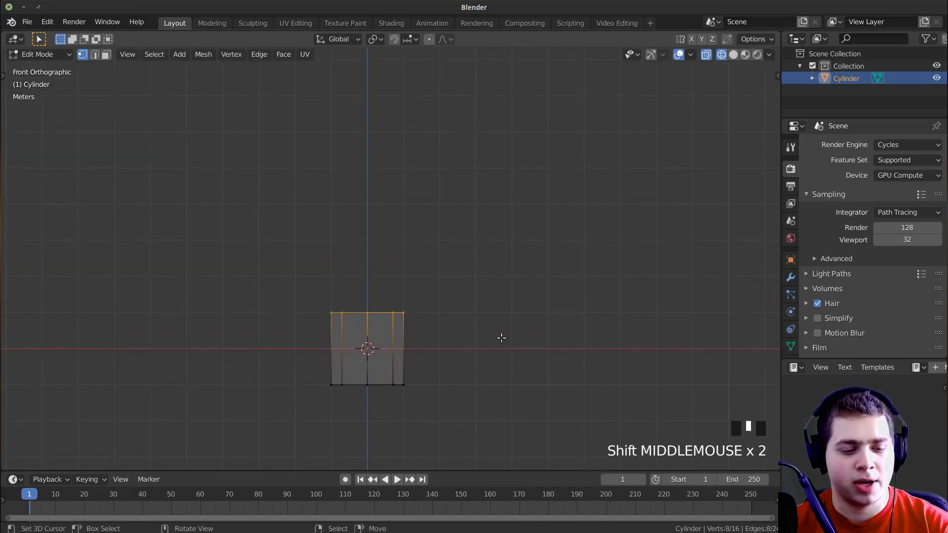
pyautogui.press('e')
pyautogui.click(514, 144)
pyautogui.press('s')
pyautogui.click(508, 173)
# Step: Tilt the extruded top ring toward +X, reposition it and adjust its scale
pyautogui.press('r')
pyautogui.click(440, 164)
pyautogui.press('g')
pyautogui.click(446, 143)
pyautogui.press('s')
pyautogui.click(449, 156)
# Step: Extrude a second stem segment up and toward +X, scaling its end ring narrower, tilting it and repositioning it
pyautogui.press('e')
pyautogui.keyDown('shift'); pyautogui.moveTo(448, 155); pyautogui.dragTo(448, 253, button='middle'); pyautogui.keyUp('shift')
pyautogui.click(556, 114)
pyautogui.press('s')
pyautogui.click(531, 109)
pyautogui.press('r')
pyautogui.click(524, 169)
pyautogui.press('g')
pyautogui.click(532, 169)
pyautogui.scroll(-1, 448, 252)
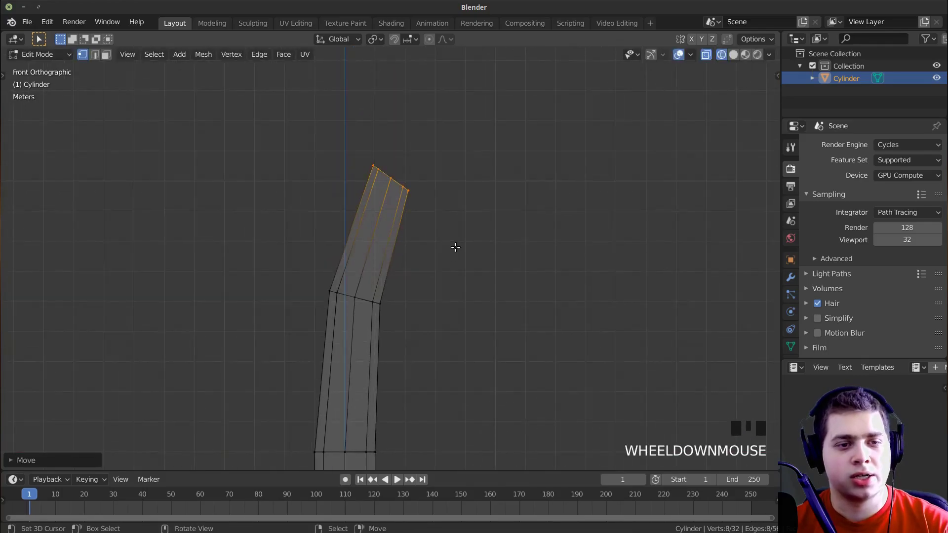
# Step: Extrude a third segment diagonally up toward +X, then shrink, tilt and reposition its end ring
pyautogui.press('e')
pyautogui.click(568, 124)
pyautogui.press('s')
pyautogui.click(554, 114)
pyautogui.press('r')
pyautogui.click(540, 134)
pyautogui.press('g')
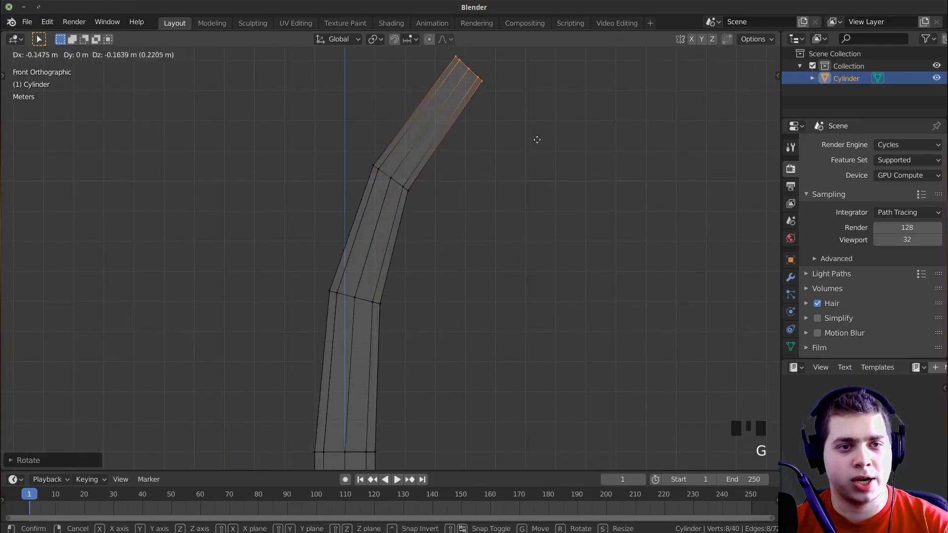
pyautogui.click(527, 149)
# Step: Select the two uppermost rings of the stem, then rotate and shift them to refine the bend
pyautogui.press('a')
pyautogui.press('b')
pyautogui.moveTo(556, 48); pyautogui.dragTo(324, 196)
pyautogui.press('r')
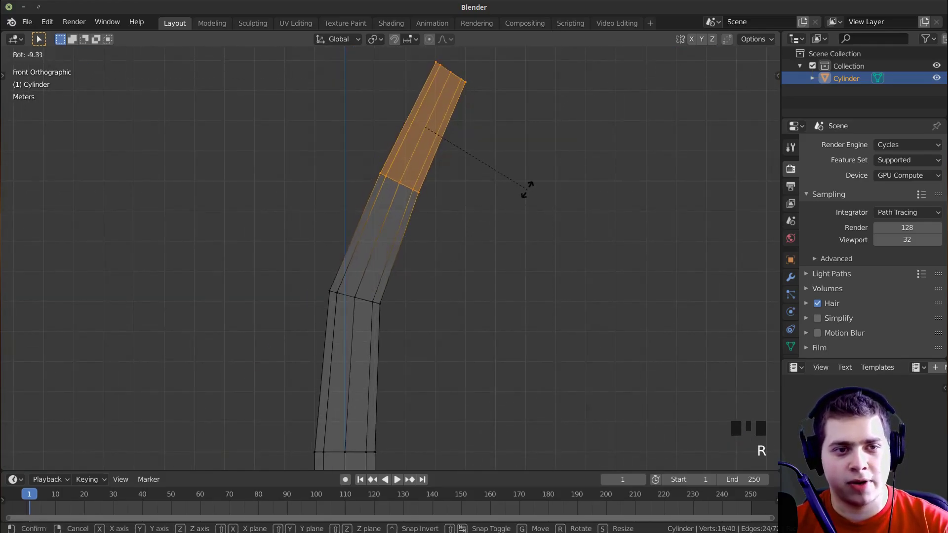
pyautogui.click(512, 193)
pyautogui.press('g')
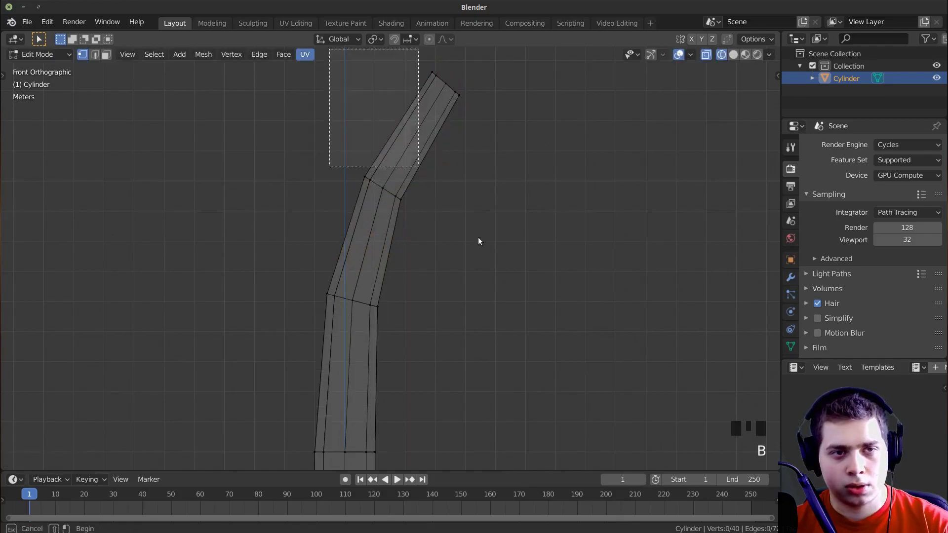
pyautogui.moveTo(478, 240); pyautogui.dragTo(538, 258)
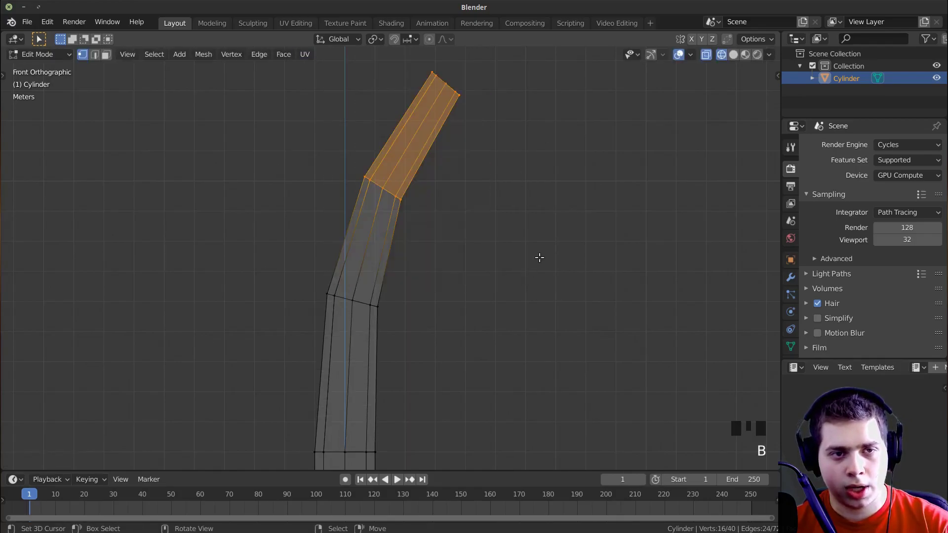
pyautogui.press('r')
pyautogui.click(545, 249)
# Step: Rotate and reposition the lowest extruded ring to even out the stem's curve, and leave Edit Mode
pyautogui.keyDown('shift'); pyautogui.moveTo(431, 315); pyautogui.dragTo(428, 240, button='middle'); pyautogui.keyUp('shift')
pyautogui.press('a')
pyautogui.press('b')
pyautogui.moveTo(275, 200); pyautogui.dragTo(390, 272)
pyautogui.press('r')
pyautogui.click(433, 263)
pyautogui.press('g')
pyautogui.click(432, 282)
pyautogui.press('Tab')
# Step: Add a Subdivision Surface modifier to the curved stem
pyautogui.scroll(-3, 366, 298)
pyautogui.moveTo(367, 297); pyautogui.dragTo(680, 298, button='middle')
pyautogui.moveTo(416, 332); pyautogui.dragTo(418, 224, button='middle')
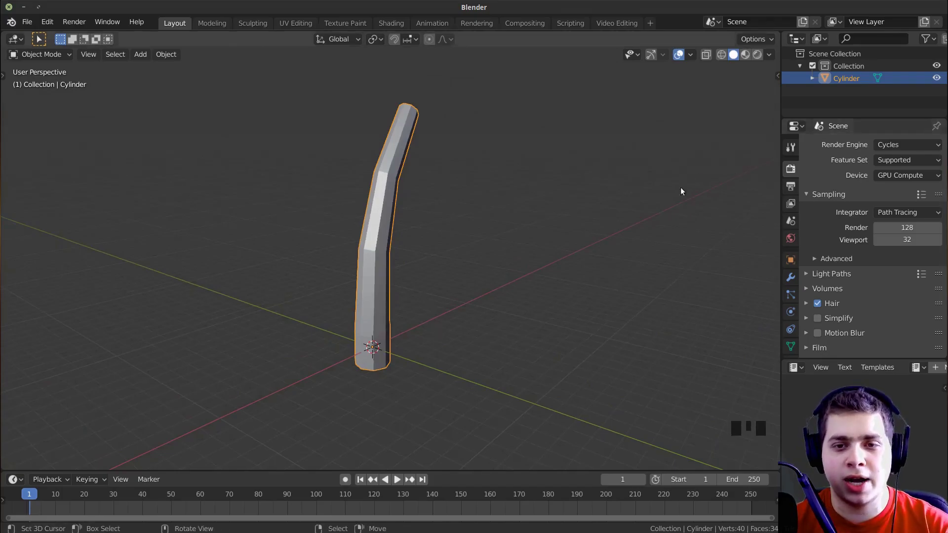
pyautogui.click(791, 277)
pyautogui.click(839, 145)
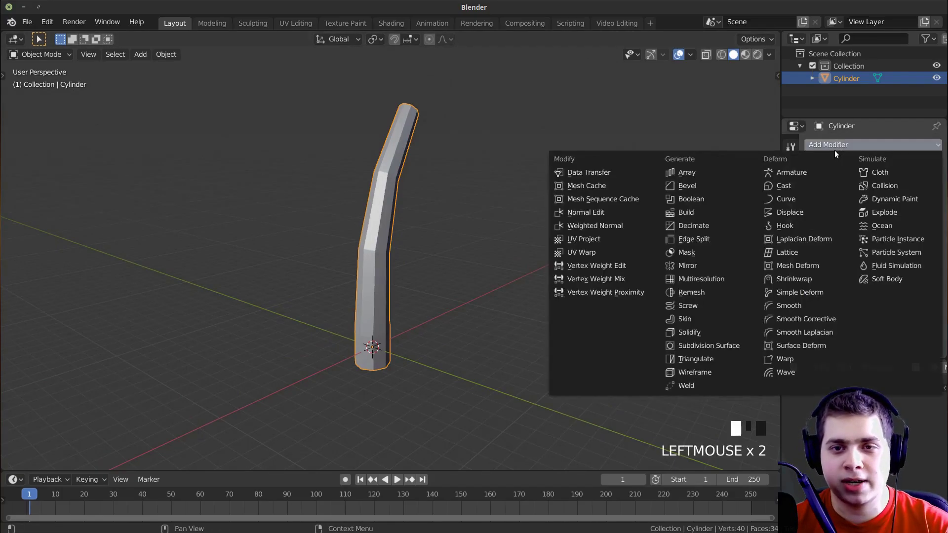
pyautogui.click(720, 344)
# Step: Set the modifier's render and viewport subdivisions to 4
pyautogui.moveTo(523, 246); pyautogui.dragTo(481, 223, button='middle')
pyautogui.click(866, 225)
pyautogui.click(863, 237)
pyautogui.click(863, 238)
pyautogui.click(866, 226)
pyautogui.click(863, 238)
# Step: Apply smooth shading to the stem object
pyautogui.moveTo(582, 192); pyautogui.dragTo(499, 223, button='middle')
pyautogui.scroll(-1, 511, 131)
pyautogui.scroll(3, 527, 149)
pyautogui.moveTo(507, 157); pyautogui.dragTo(499, 163, button='middle')
pyautogui.click(167, 54)
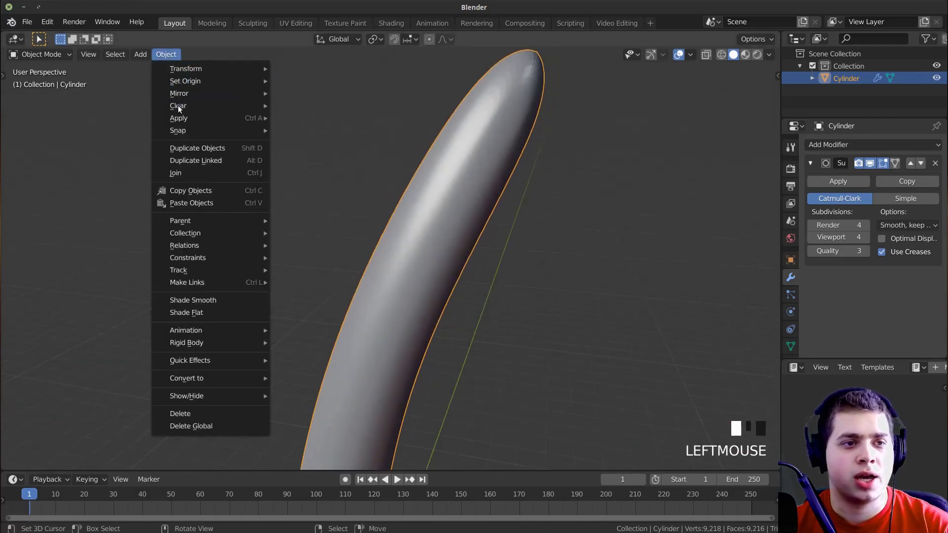
pyautogui.click(190, 299)
# Step: Bevel the edge loop around the stem's top end by about 0.05 m to sharpen its rim
pyautogui.moveTo(452, 200); pyautogui.dragTo(406, 232, button='middle')
pyautogui.scroll(-1, 416, 295)
pyautogui.keyDown('shift'); pyautogui.moveTo(406, 232); pyautogui.dragTo(351, 274, button='middle'); pyautogui.keyUp('shift')
pyautogui.keyDown('shift'); pyautogui.moveTo(447, 168); pyautogui.dragTo(413, 212, button='middle'); pyautogui.keyUp('shift')
pyautogui.press('Tab')
pyautogui.keyDown('shift'); pyautogui.moveTo(412, 212); pyautogui.dragTo(400, 235, button='middle'); pyautogui.keyUp('shift')
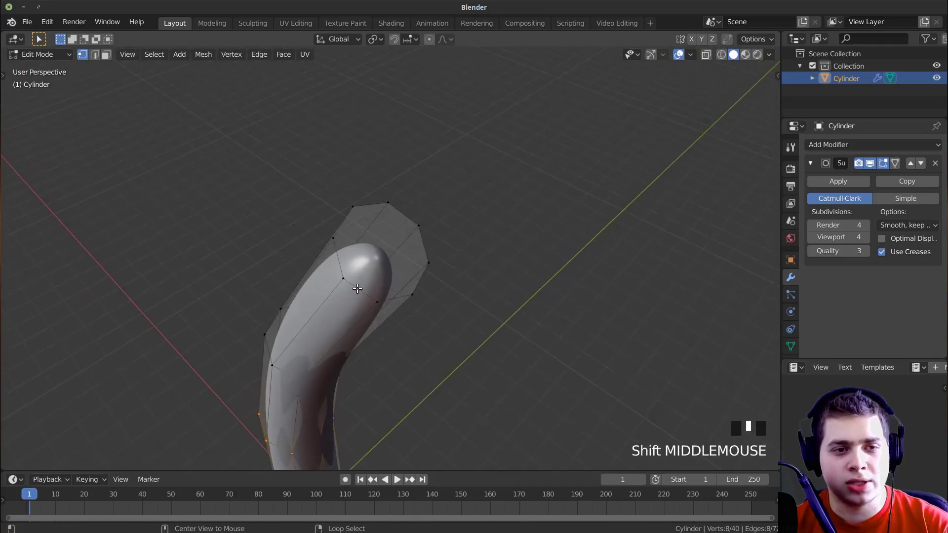
pyautogui.keyDown('alt'); pyautogui.rightClick(362, 288); pyautogui.keyUp('alt')
pyautogui.moveTo(366, 287); pyautogui.dragTo(375, 139, button='middle')
pyautogui.keyDown('shift'); pyautogui.moveTo(568, 186); pyautogui.dragTo(481, 230, button='middle'); pyautogui.keyUp('shift')
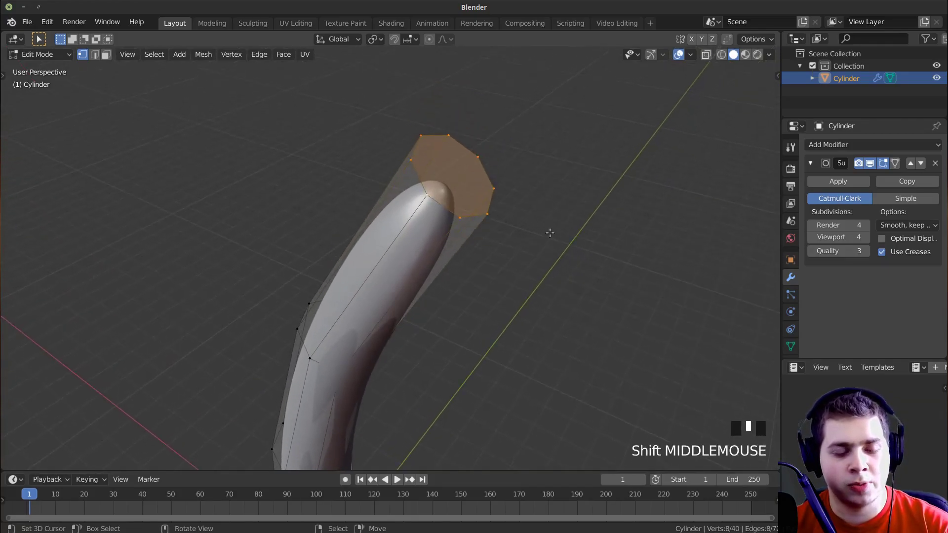
pyautogui.hotkey('ctrl', 'b')
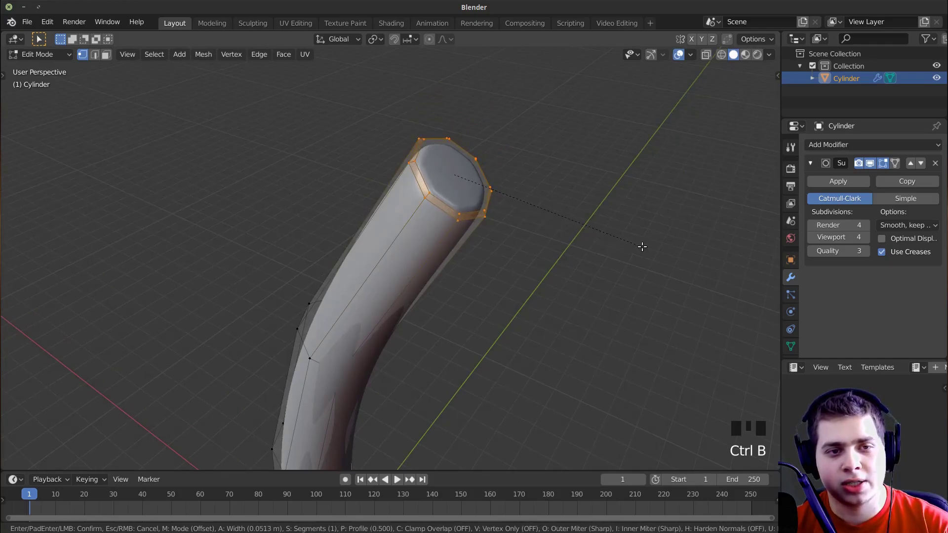
pyautogui.click(597, 248)
# Step: Bevel the edge loop around the stem's bottom end to tighten its rounded rim
pyautogui.press('Tab')
pyautogui.scroll(-2, 380, 340)
pyautogui.keyDown('shift'); pyautogui.moveTo(380, 339); pyautogui.dragTo(364, 283, button='middle'); pyautogui.keyUp('shift')
pyautogui.press('Tab')
pyautogui.keyDown('alt'); pyautogui.rightClick(383, 286); pyautogui.keyUp('alt')
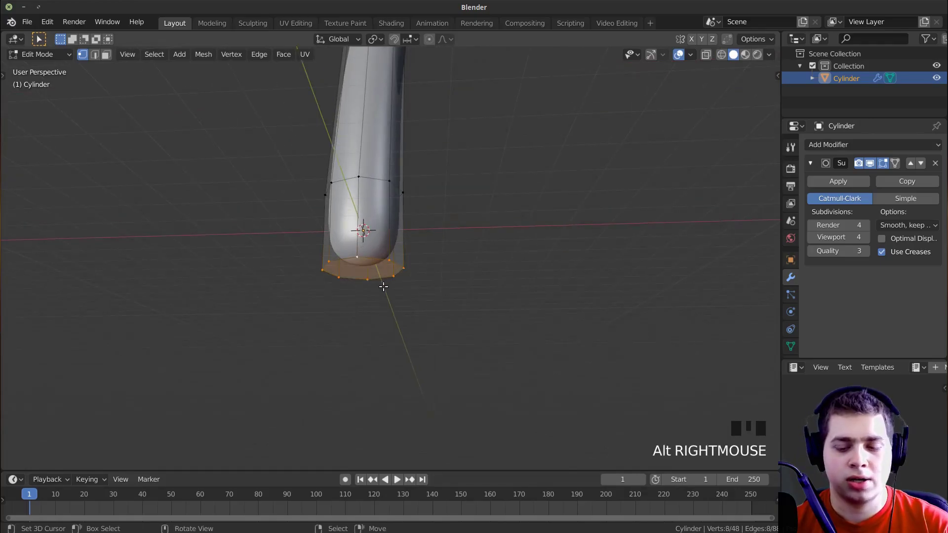
pyautogui.press('KP_Decimal')
pyautogui.scroll(-2, 423, 454)
pyautogui.hotkey('ctrl', 'b')
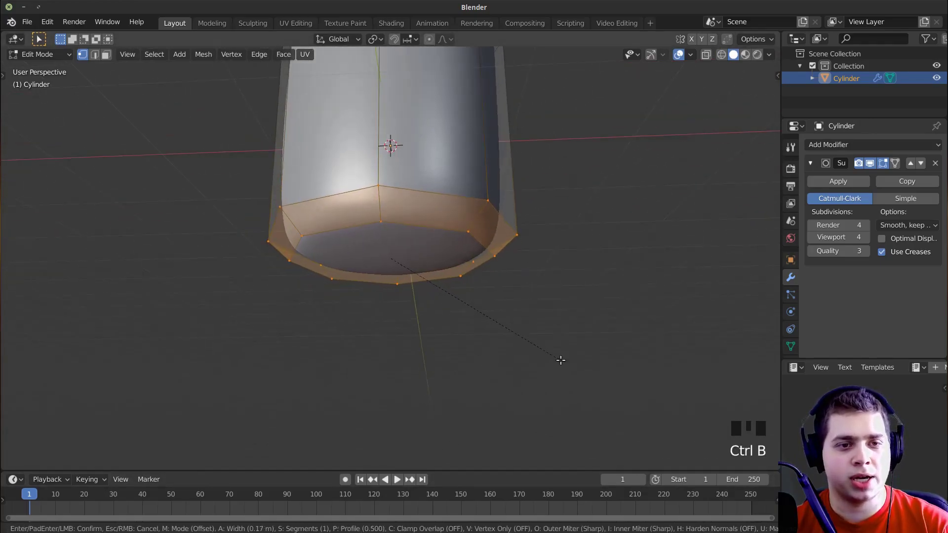
pyautogui.click(429, 297)
pyautogui.press('Tab')
pyautogui.moveTo(429, 296); pyautogui.dragTo(429, 225, button='middle')
# Step: Add an edge loop around the stem's lowest section and slide it down close to the base
pyautogui.press('Tab')
pyautogui.scroll(-1, 488, 196)
pyautogui.hotkey('ctrl', 'r')
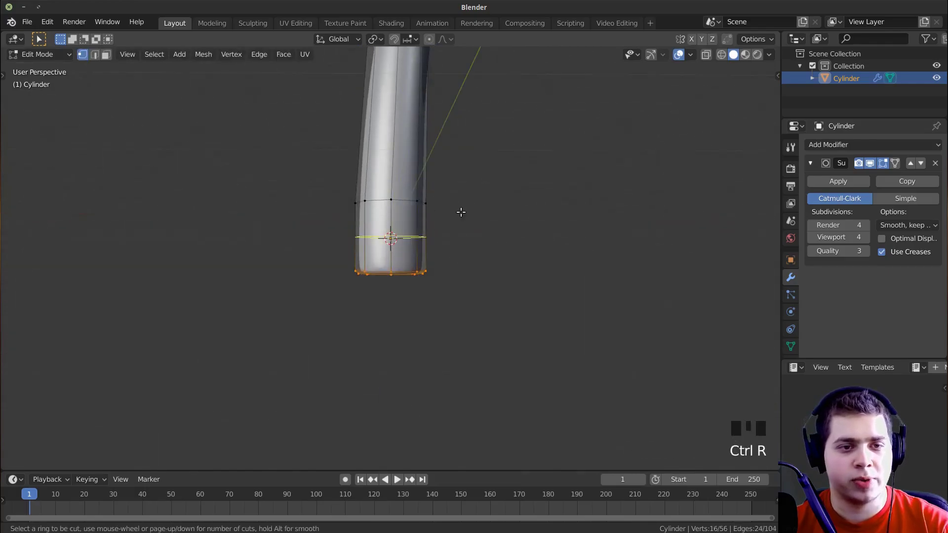
pyautogui.click(438, 228)
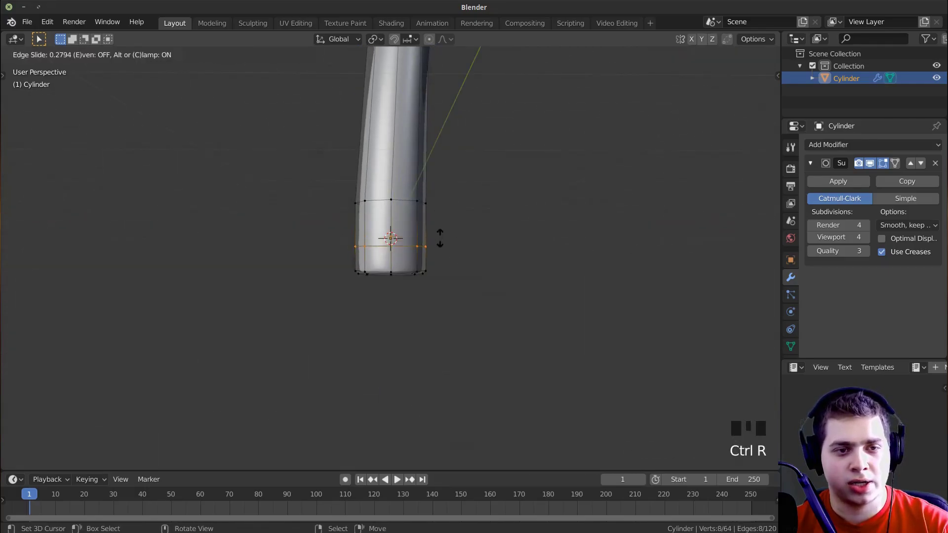
pyautogui.click(443, 249)
pyautogui.press('Tab')
pyautogui.moveTo(444, 250); pyautogui.dragTo(410, 233, button='middle')
pyautogui.scroll(-3, 374, 167)
pyautogui.moveTo(433, 287); pyautogui.dragTo(390, 332, button='middle')
# Step: In front view with X-ray enabled, select the vertices of the stem's top end and lower them slightly
pyautogui.press('KP_1')
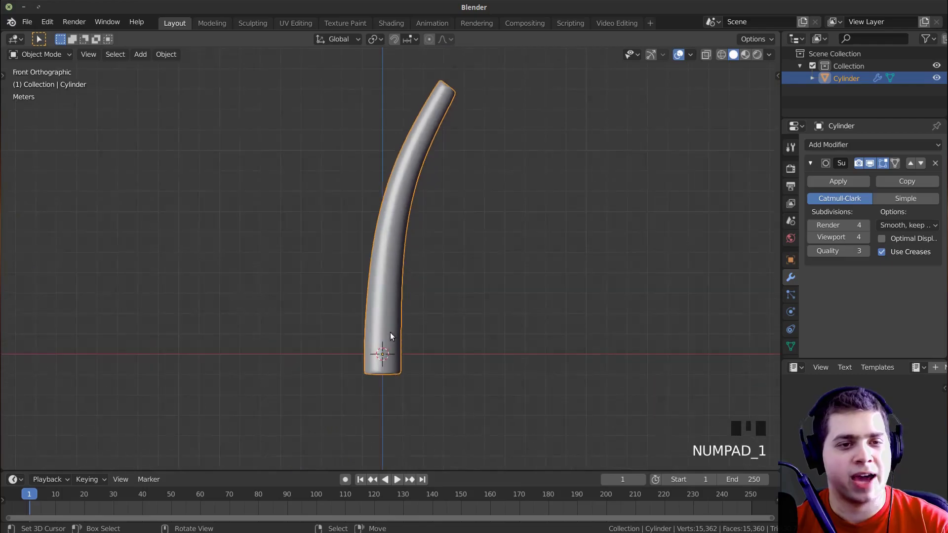
pyautogui.press('Tab')
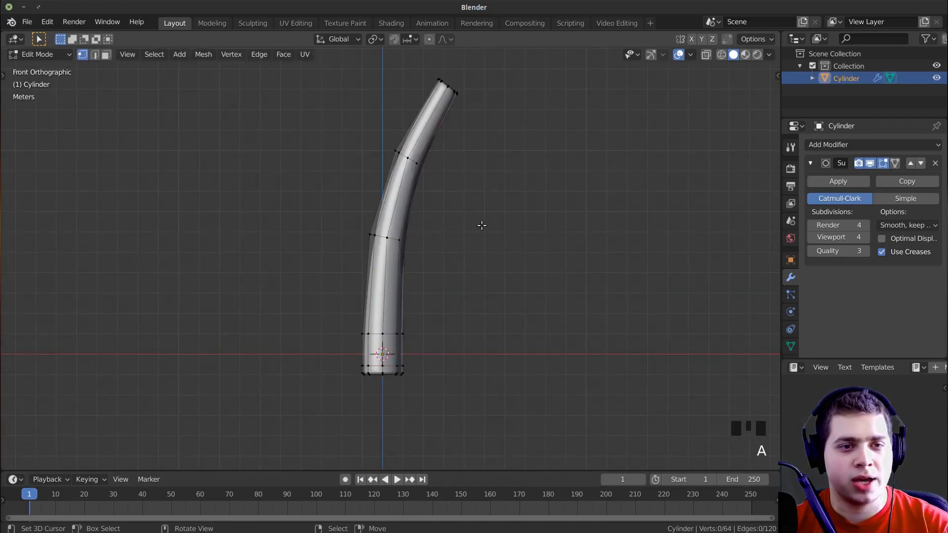
pyautogui.press('a')
pyautogui.press('a')
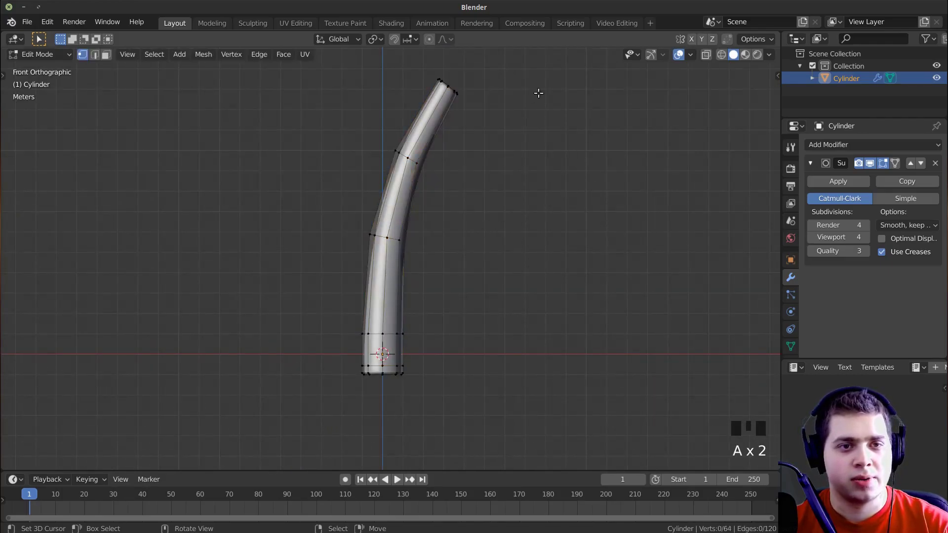
pyautogui.hotkey('alt', 'z')
pyautogui.press('b')
pyautogui.moveTo(405, 63); pyautogui.dragTo(475, 117)
pyautogui.press('g')
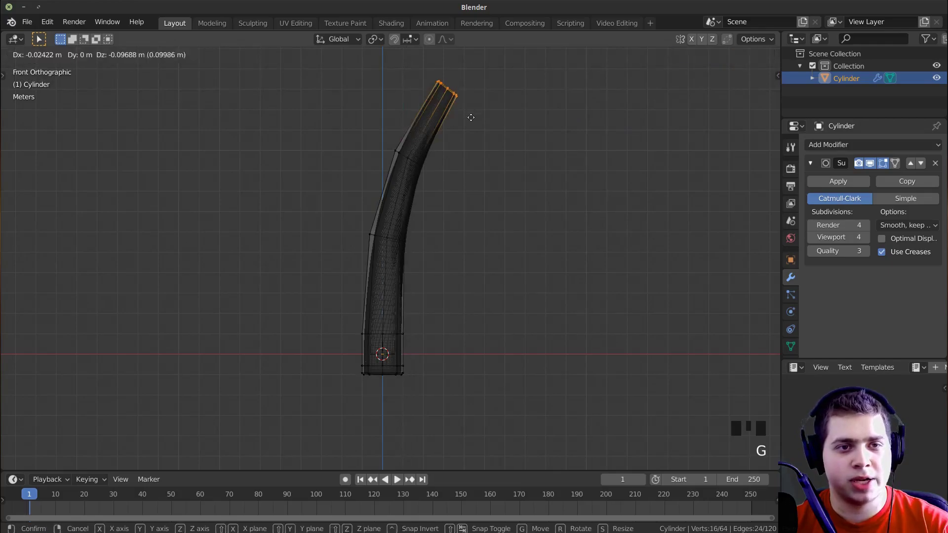
pyautogui.click(463, 130)
# Step: Select the stem's top end together with the ring of vertices below it and move both down
pyautogui.press('b')
pyautogui.moveTo(504, 74); pyautogui.dragTo(359, 202)
pyautogui.press('g')
pyautogui.click(387, 237)
# Step: Select the stem's top end and the two rings below it and move them down about 1.16 m
pyautogui.press('b')
pyautogui.moveTo(489, 128); pyautogui.dragTo(336, 256)
pyautogui.press('g')
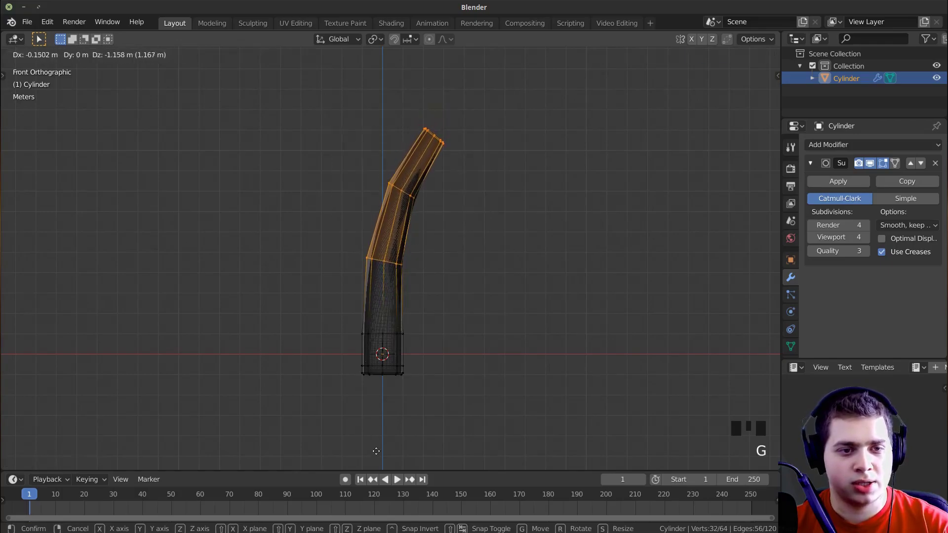
pyautogui.click(376, 450)
pyautogui.press('Tab')
# Step: Select the stem's whole mesh and scale it up uniformly by a factor of about 1.14
pyautogui.press('Tab')
pyautogui.press('a')
pyautogui.press('a')
pyautogui.press('a')
pyautogui.press('s')
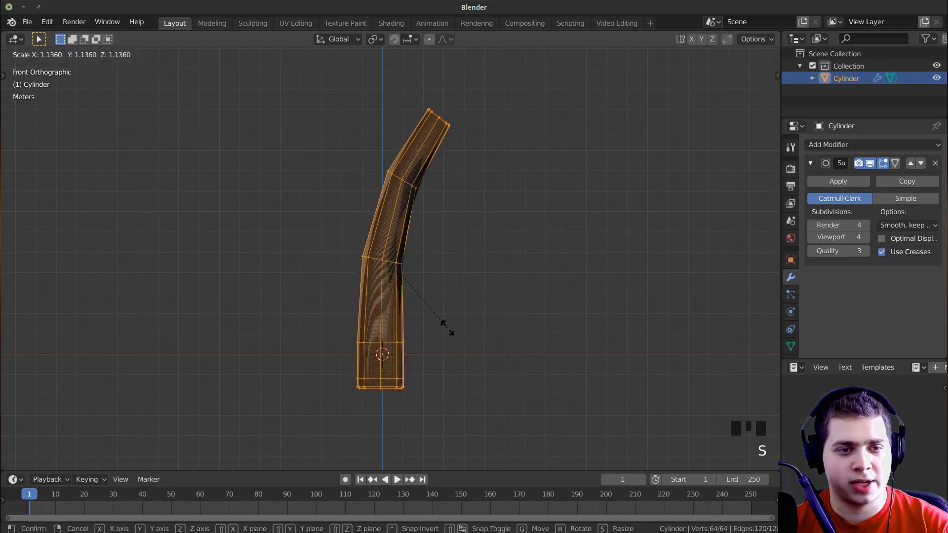
pyautogui.click(446, 327)
pyautogui.press('Tab')
# Step: Add a Displace modifier to the stem and create a new texture for it
pyautogui.moveTo(656, 315); pyautogui.dragTo(675, 356, button='middle')
pyautogui.scroll(-1, 545, 398)
pyautogui.moveTo(546, 398); pyautogui.dragTo(439, 195, button='middle')
pyautogui.scroll(-1, 458, 187)
pyautogui.moveTo(364, 193); pyautogui.dragTo(406, 301, button='middle')
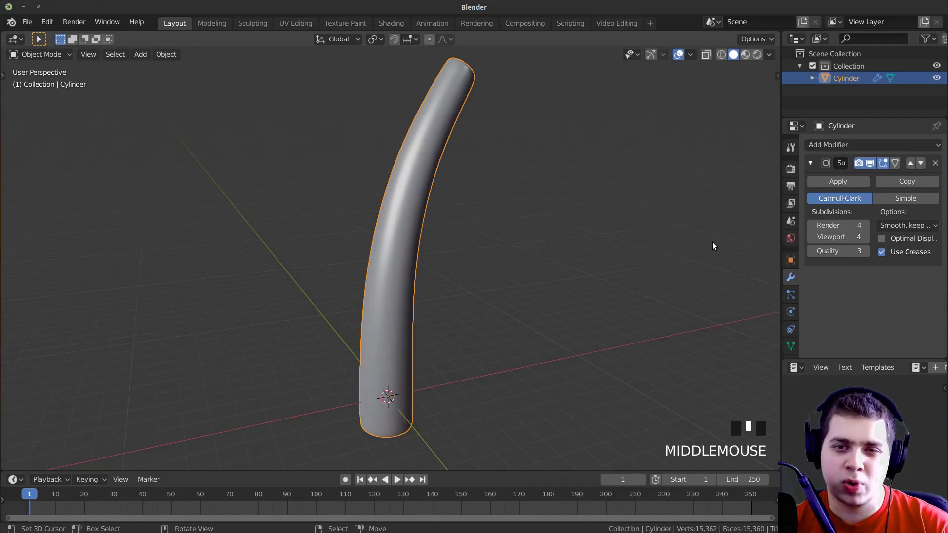
pyautogui.click(824, 145)
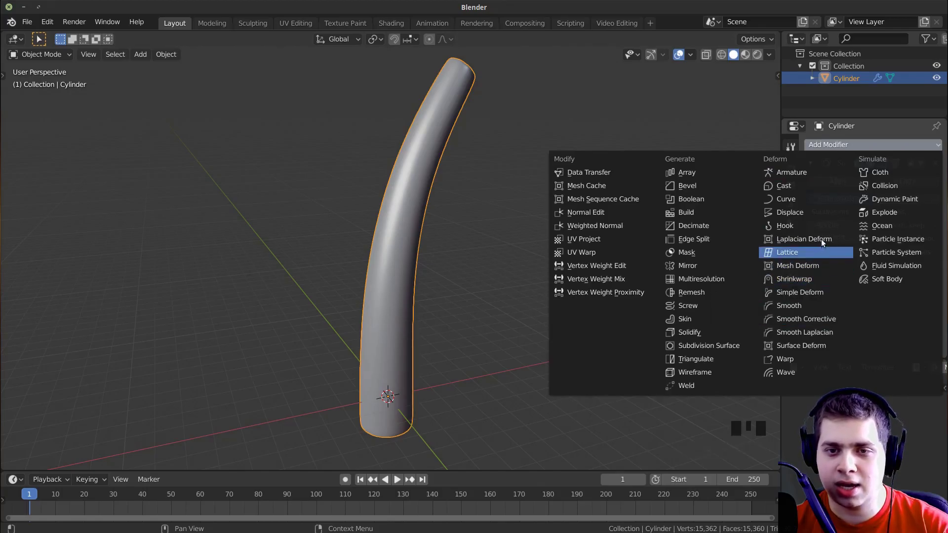
pyautogui.click(809, 212)
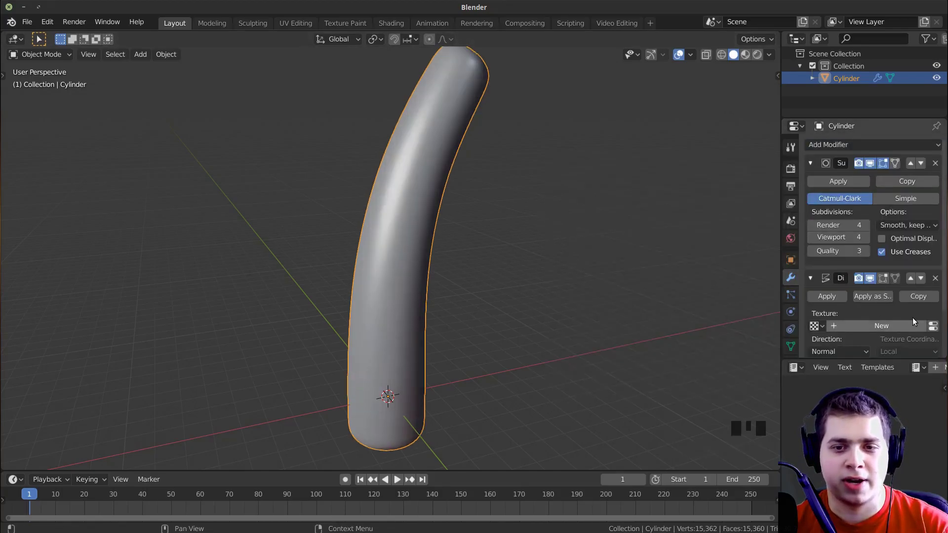
pyautogui.scroll(-4, 877, 287)
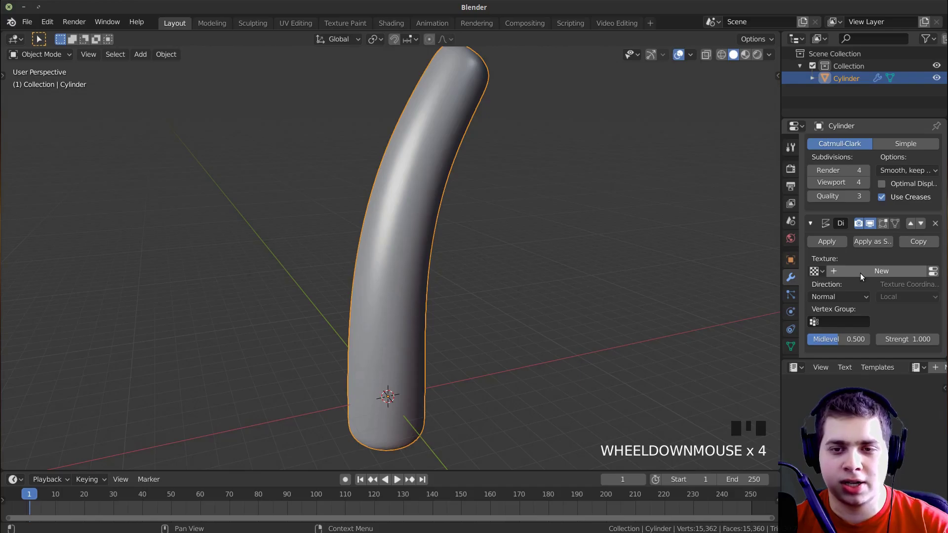
pyautogui.click(859, 274)
pyautogui.scroll(-1, 816, 245)
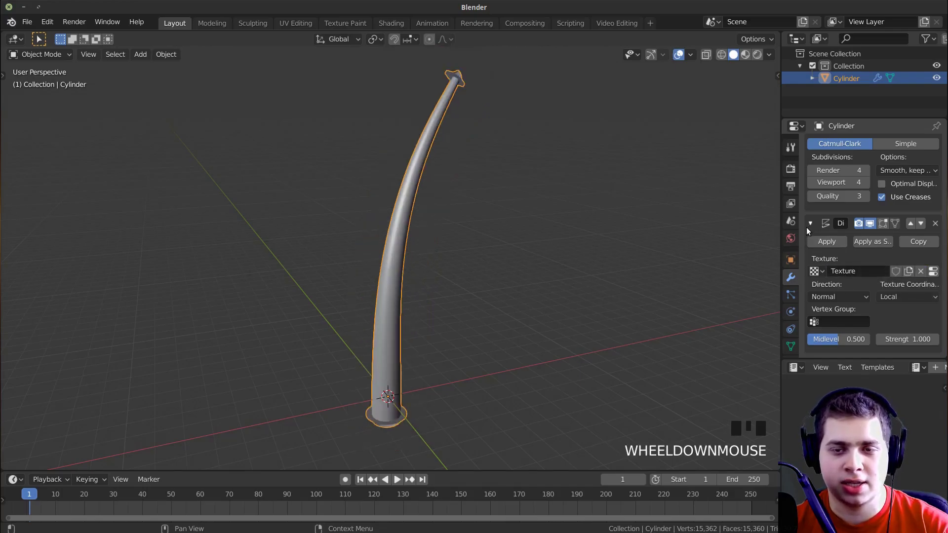
# Step: Change the type of the Displace modifier's texture to Clouds
pyautogui.click(933, 271)
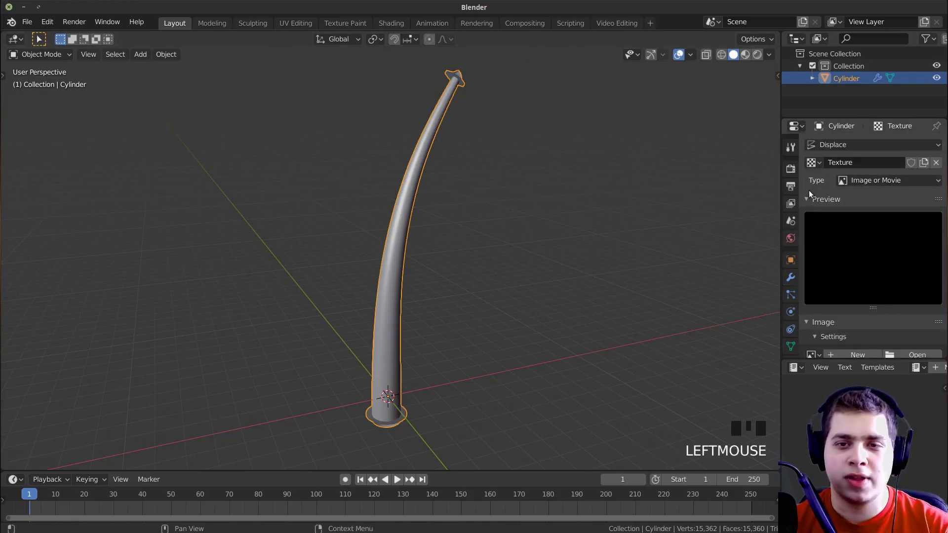
pyautogui.click(859, 180)
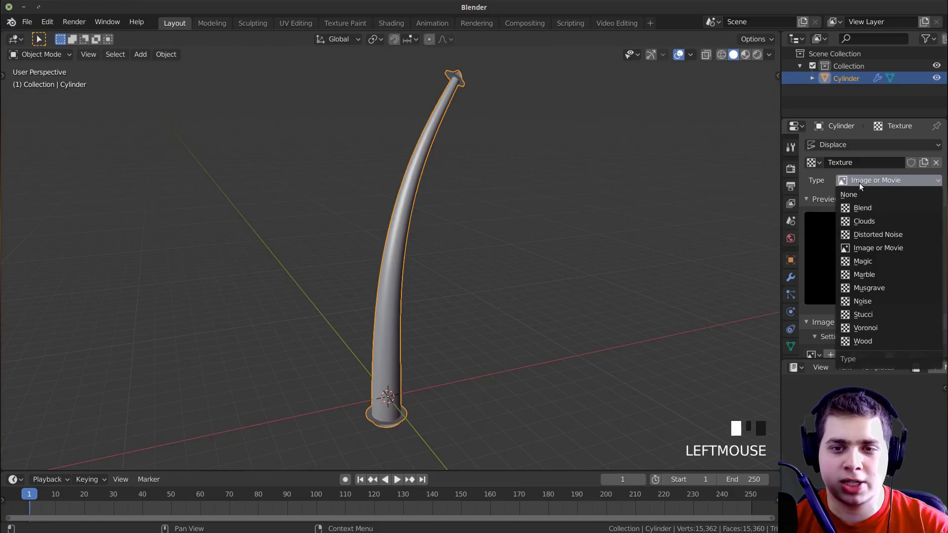
pyautogui.click(864, 221)
pyautogui.scroll(-1, 454, 152)
pyautogui.moveTo(449, 232); pyautogui.dragTo(370, 187, button='middle')
pyautogui.scroll(3, 330, 234)
pyautogui.moveTo(330, 235); pyautogui.dragTo(431, 143, button='middle')
pyautogui.scroll(-5, 431, 144)
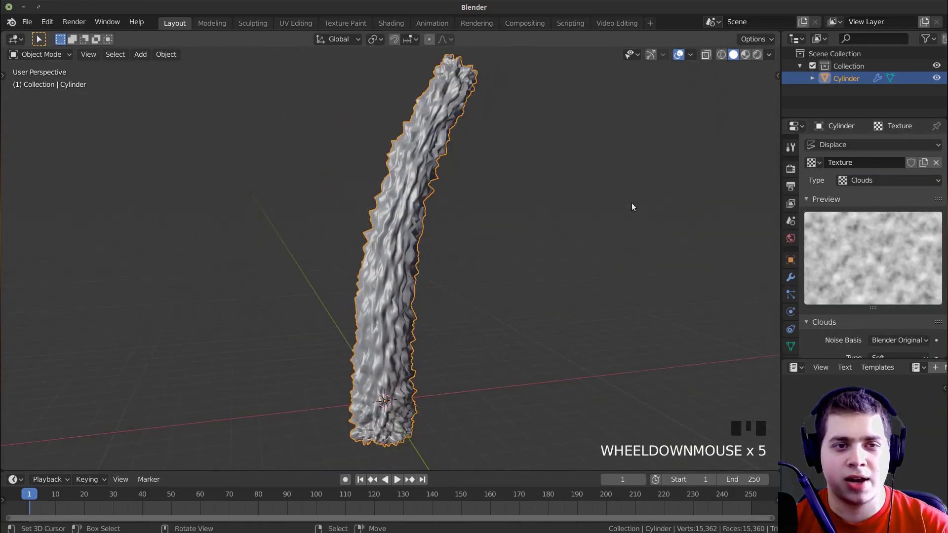
# Step: Set the Clouds texture size to 2 for broader, softer bumps along the stem
pyautogui.scroll(-4, 877, 261)
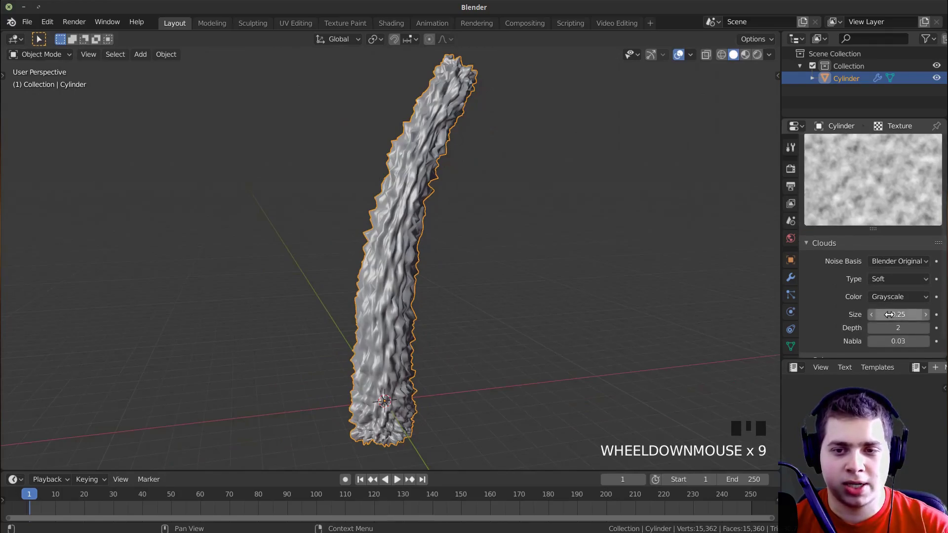
pyautogui.click(897, 314)
pyautogui.write('2')
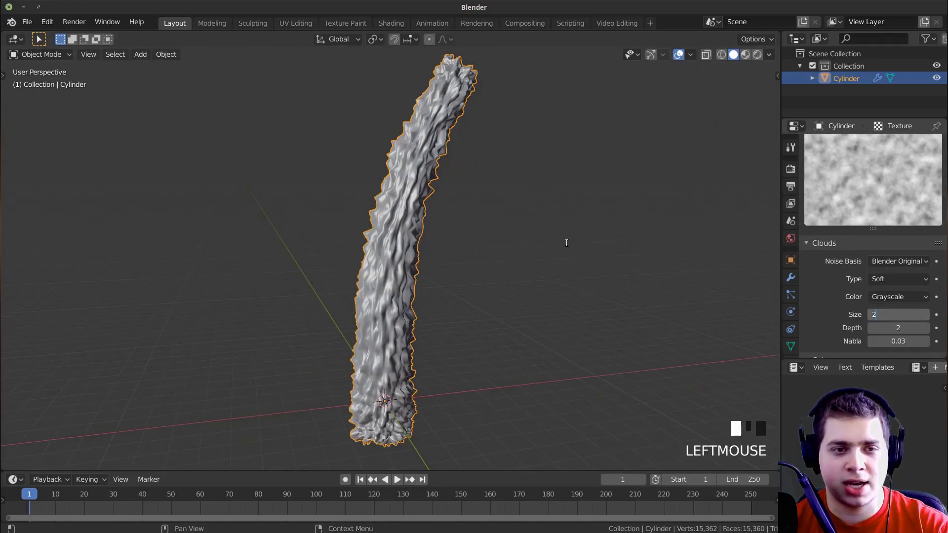
pyautogui.press('Return')
pyautogui.moveTo(611, 263); pyautogui.dragTo(414, 235, button='middle')
pyautogui.scroll(-2, 436, 214)
pyautogui.scroll(2, 424, 235)
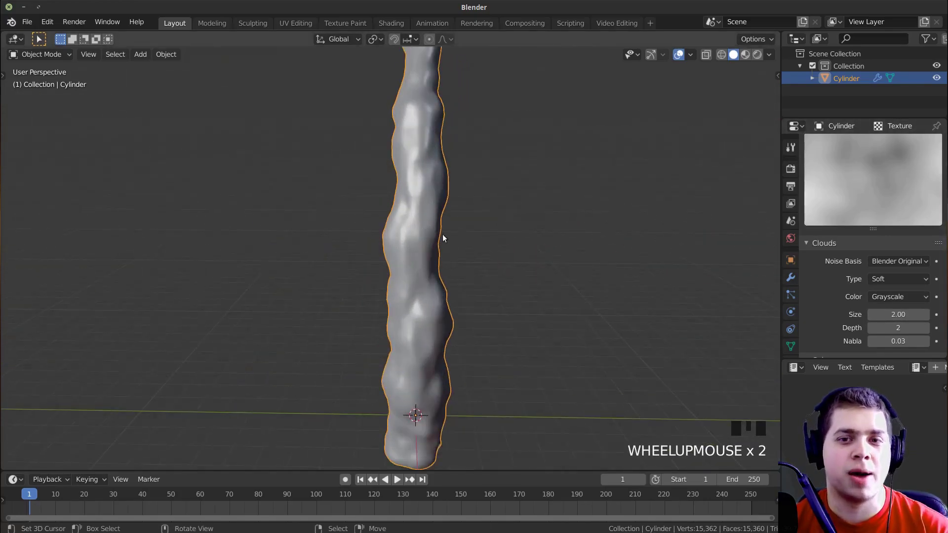
pyautogui.moveTo(486, 242); pyautogui.dragTo(688, 251, button='middle')
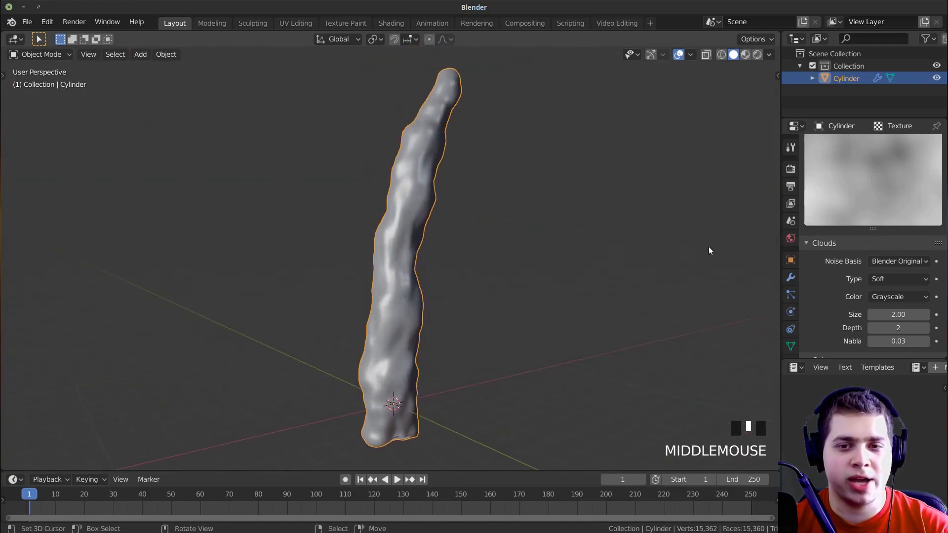
# Step: Reduce the Displace modifier's strength to 0.280
pyautogui.click(790, 279)
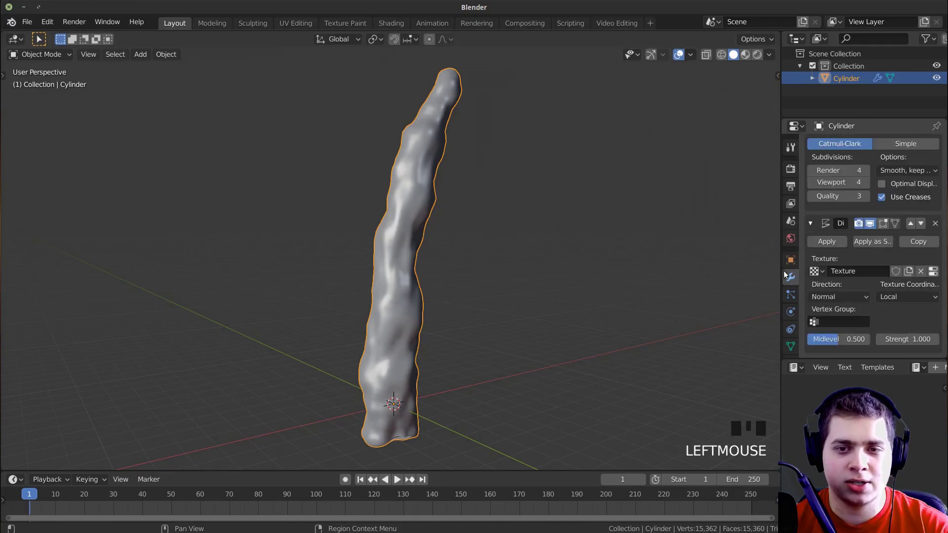
pyautogui.moveTo(911, 338); pyautogui.dragTo(881, 339)
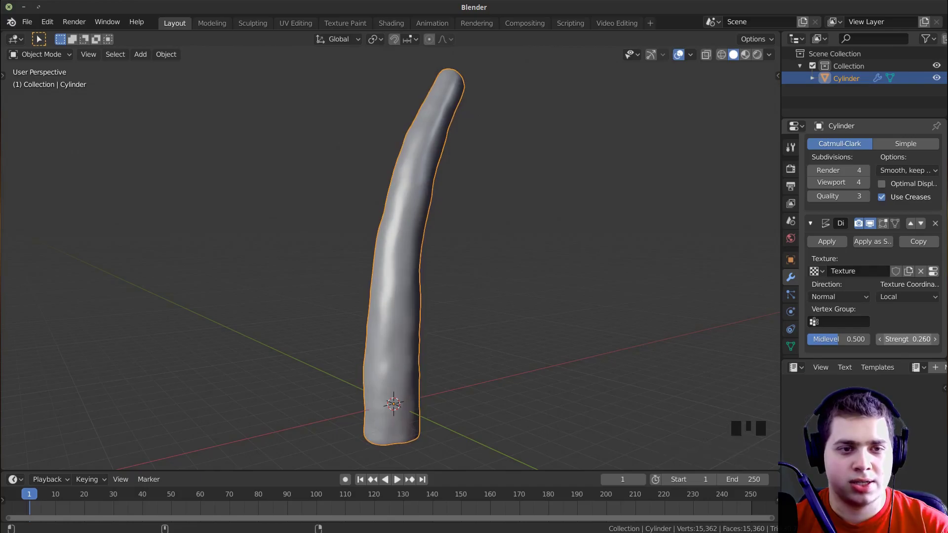
pyautogui.moveTo(881, 339); pyautogui.dragTo(889, 339)
pyautogui.moveTo(637, 323); pyautogui.dragTo(389, 321, button='middle')
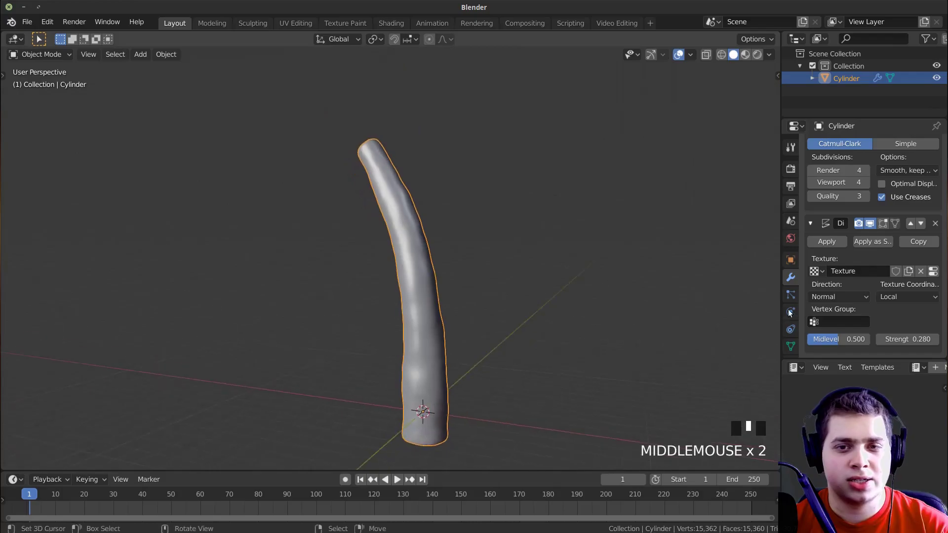
# Step: Add a second Subdivision Surface modifier to the stem, placed after the Displace modifier
pyautogui.scroll(2, 867, 245)
pyautogui.scroll(4, 838, 183)
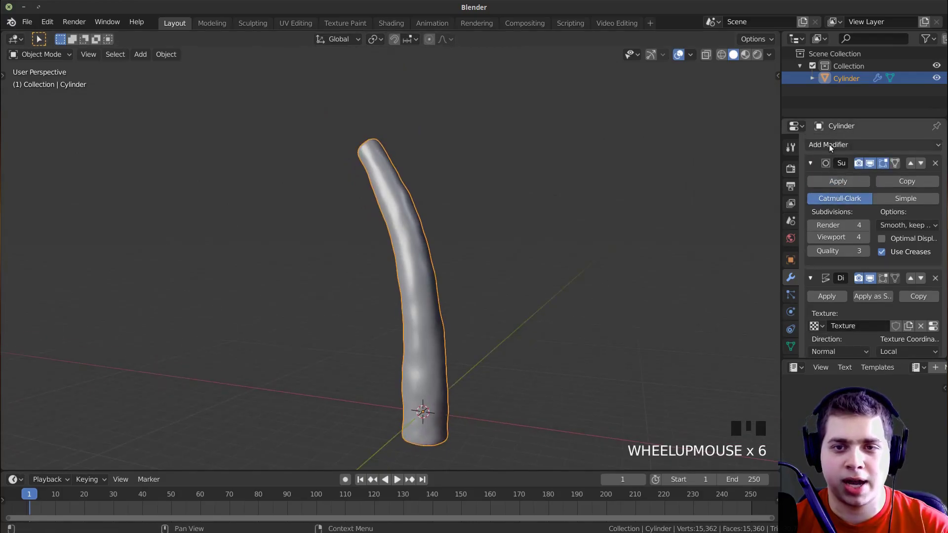
pyautogui.click(828, 144)
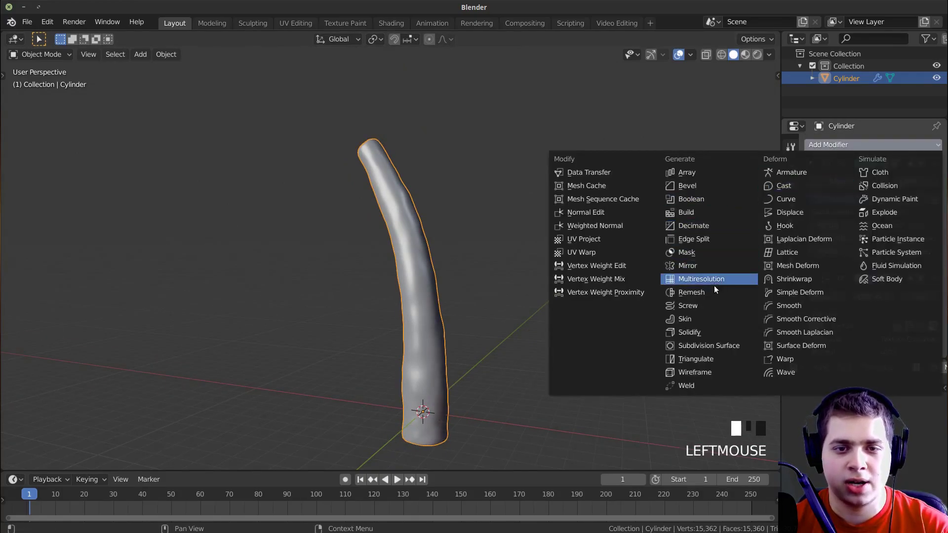
pyautogui.click(708, 345)
pyautogui.scroll(-7, 875, 226)
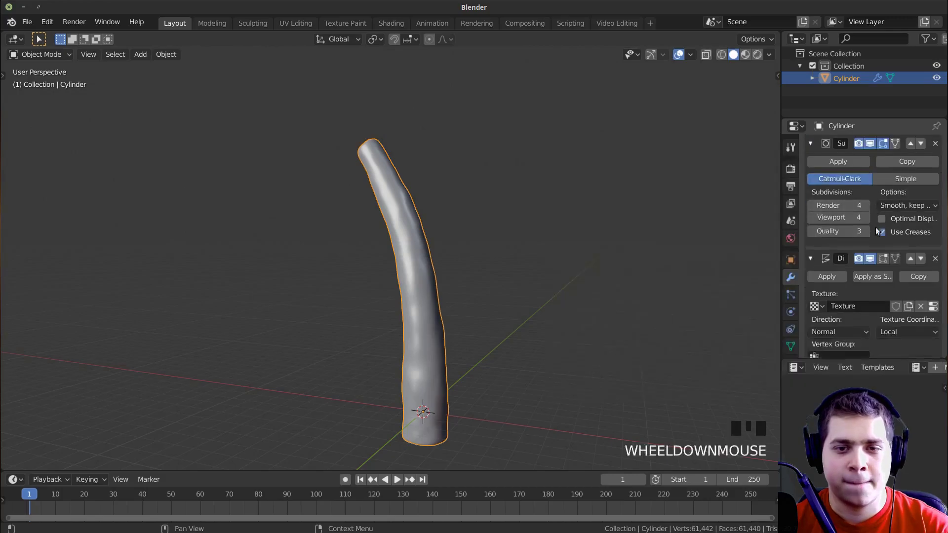
pyautogui.scroll(-4, 855, 334)
# Step: Fine-tune the Displace modifier's strength to 0.330
pyautogui.click(811, 312)
pyautogui.keyDown('shift'); pyautogui.click(885, 233); pyautogui.keyUp('shift')
pyautogui.keyDown('shift'); pyautogui.click(888, 226); pyautogui.keyUp('shift')
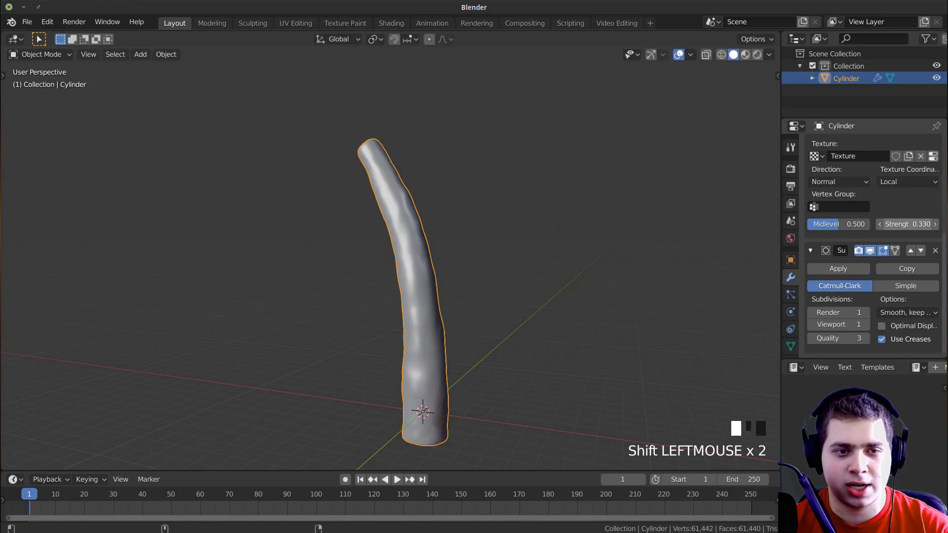
pyautogui.keyDown('shift'); pyautogui.moveTo(907, 224); pyautogui.dragTo(888, 224); pyautogui.keyUp('shift')
pyautogui.scroll(-4, 357, 279)
pyautogui.moveTo(446, 347); pyautogui.dragTo(506, 250, button='middle')
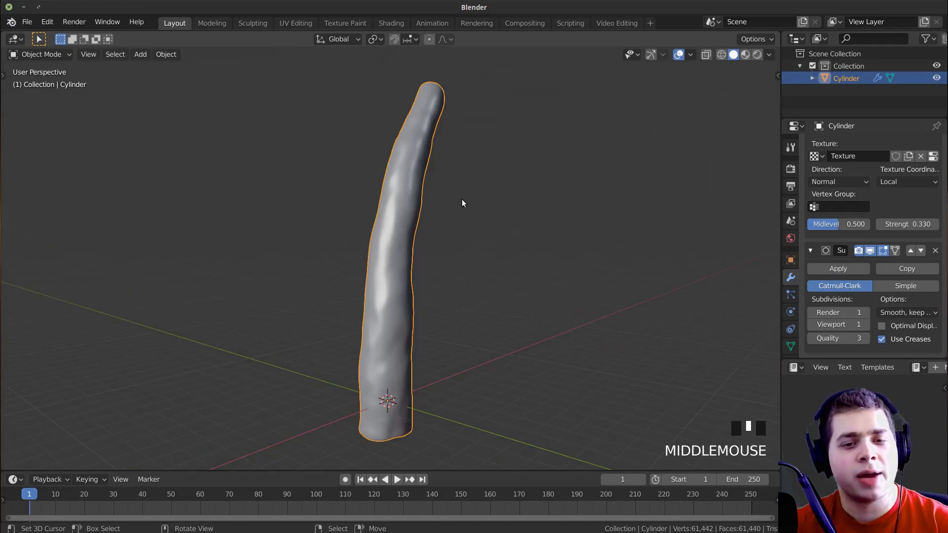
# Step: Add a mesh circle around the stem's base and scale it up to several times the stem's width
pyautogui.scroll(-2, 497, 247)
pyautogui.keyDown('shift'); pyautogui.moveTo(454, 350); pyautogui.dragTo(413, 143, button='middle'); pyautogui.keyUp('shift')
pyautogui.hotkey('shift', 'a')
pyautogui.moveTo(396, 148)
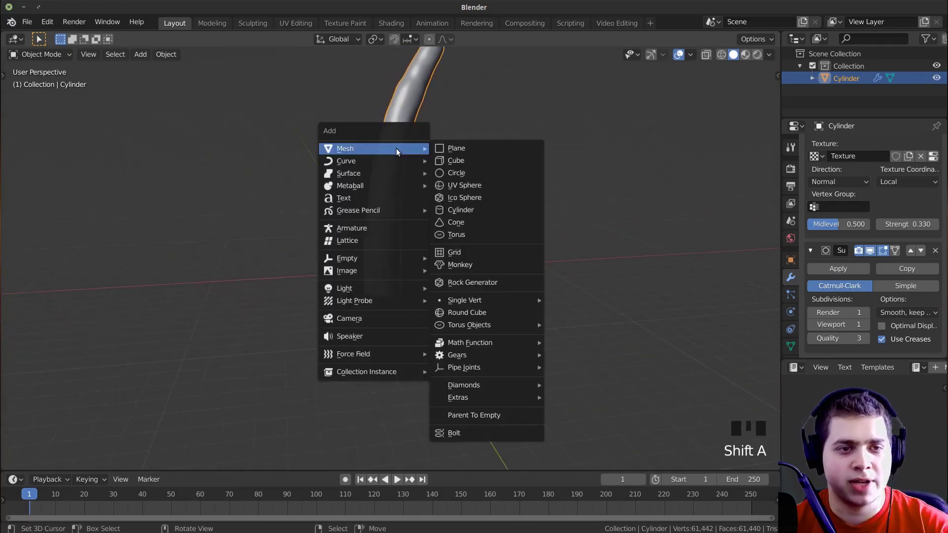
pyautogui.click(453, 173)
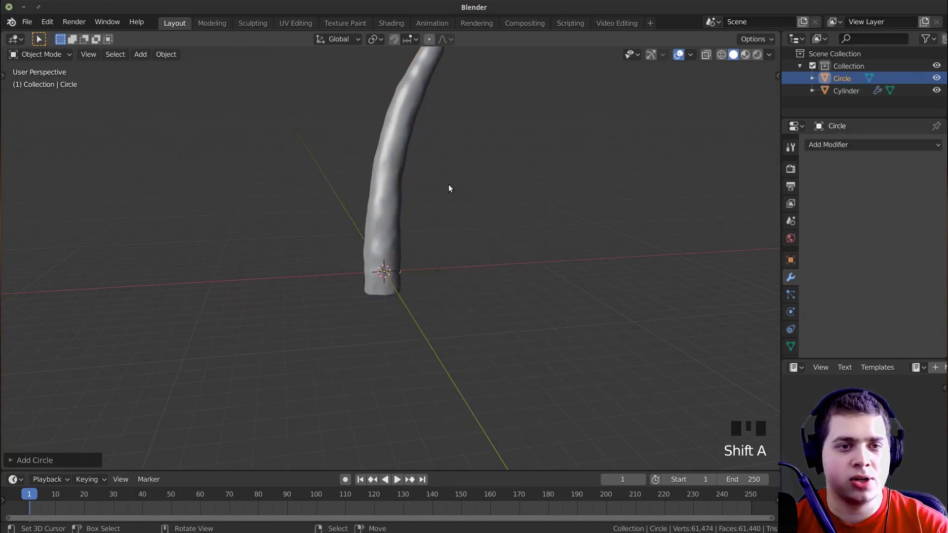
pyautogui.press('s')
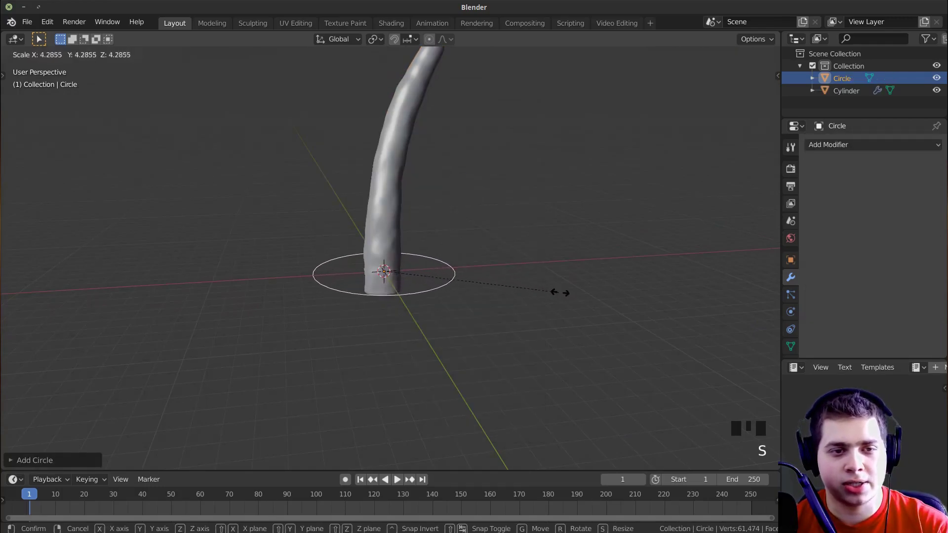
pyautogui.click(745, 336)
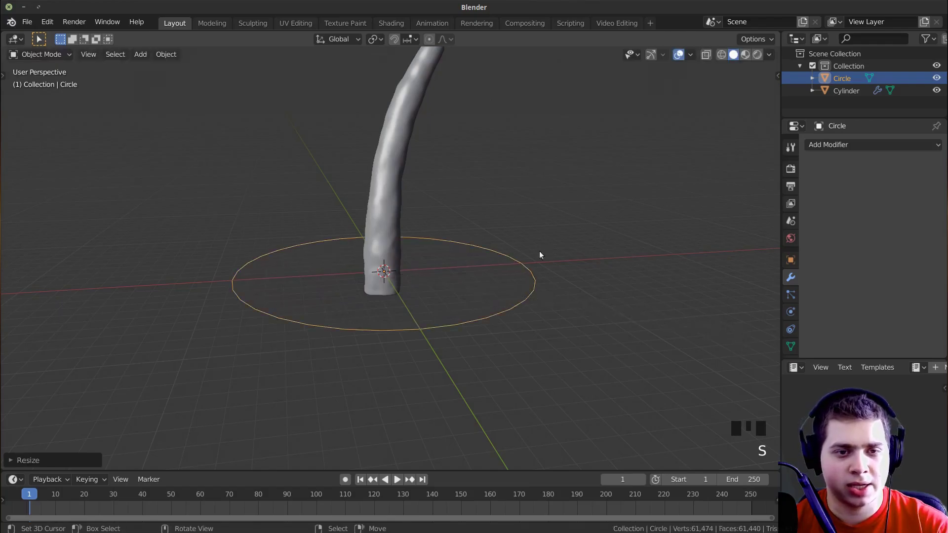
# Step: Fill the circle's outline with a single face in Edit Mode
pyautogui.press('Tab')
pyautogui.moveTo(573, 242); pyautogui.dragTo(582, 235, button='middle')
pyautogui.press('f')
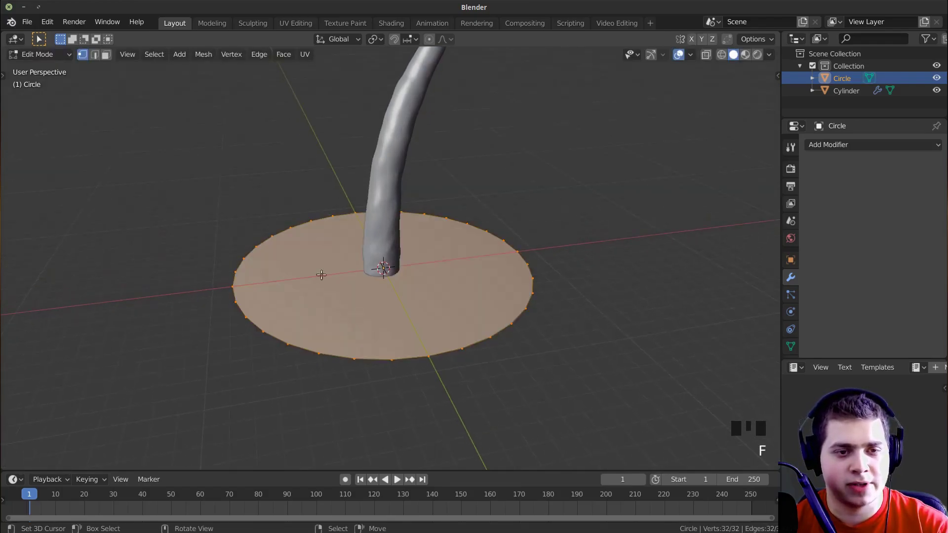
# Step: Extrude the filled circle upward by about 3.2 m and scale its top face slightly inward
pyautogui.moveTo(505, 233); pyautogui.dragTo(638, 206, button='middle')
pyautogui.scroll(-2, 612, 294)
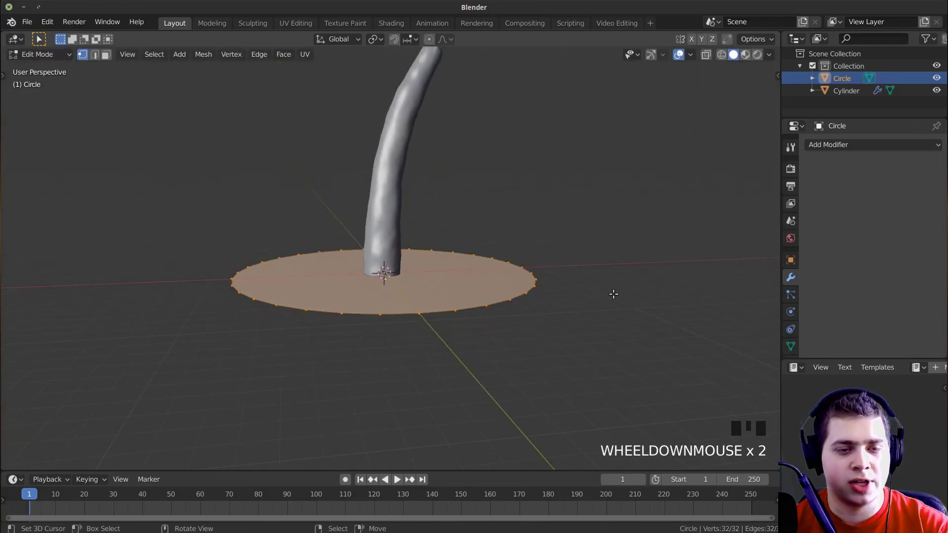
pyautogui.press('e')
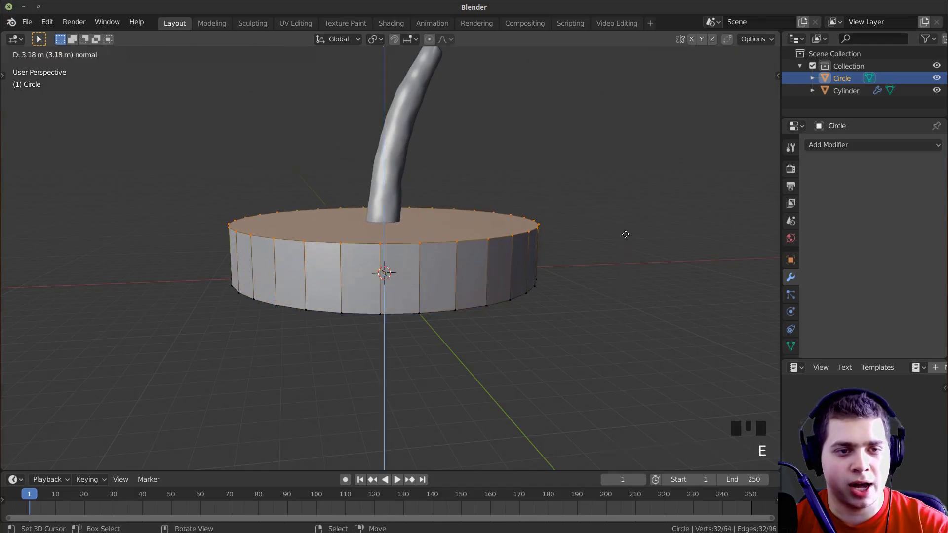
pyautogui.click(650, 234)
pyautogui.press('s')
pyautogui.click(610, 230)
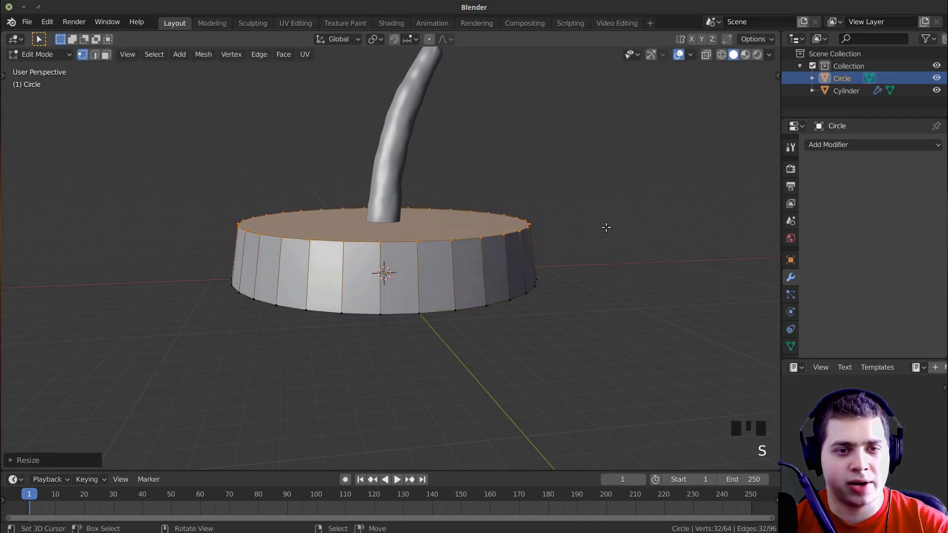
# Step: Extrude the top face upward again and shrink it to a small disc around the stem, forming a cone
pyautogui.press('e')
pyautogui.click(636, 211)
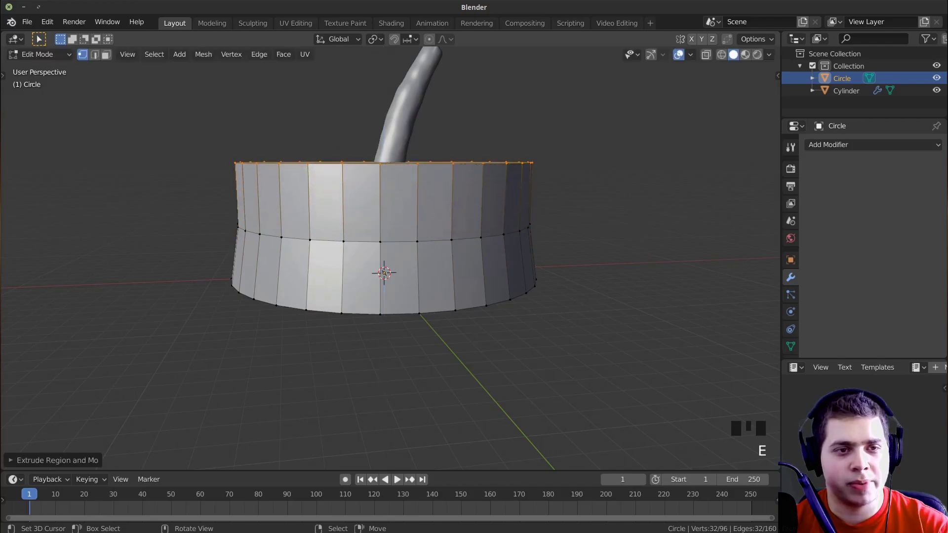
pyautogui.press('s')
pyautogui.click(453, 158)
pyautogui.moveTo(434, 154); pyautogui.dragTo(393, 163, button='middle')
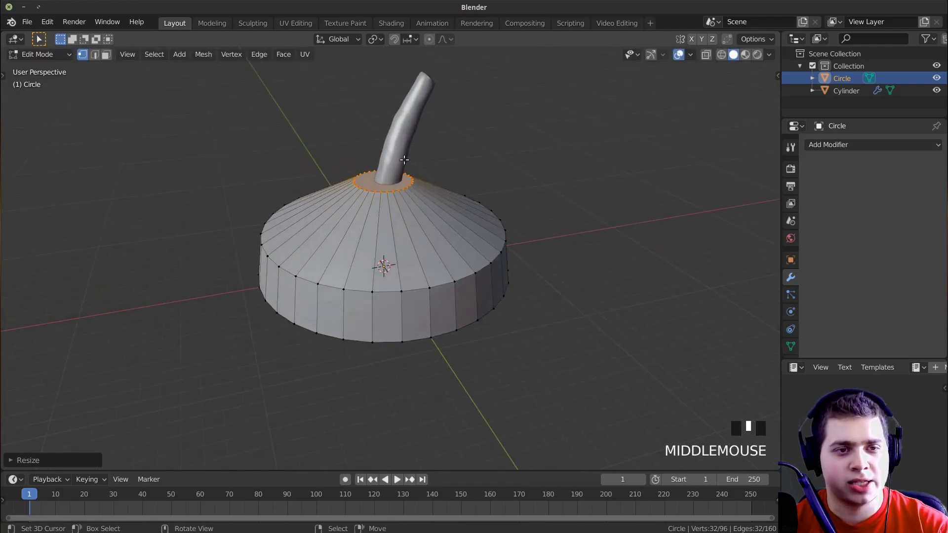
# Step: Lower the cone's small top face by about 2.2 m along Z and scale it up slightly
pyautogui.scroll(2, 491, 103)
pyautogui.moveTo(491, 103); pyautogui.dragTo(516, 120, button='middle')
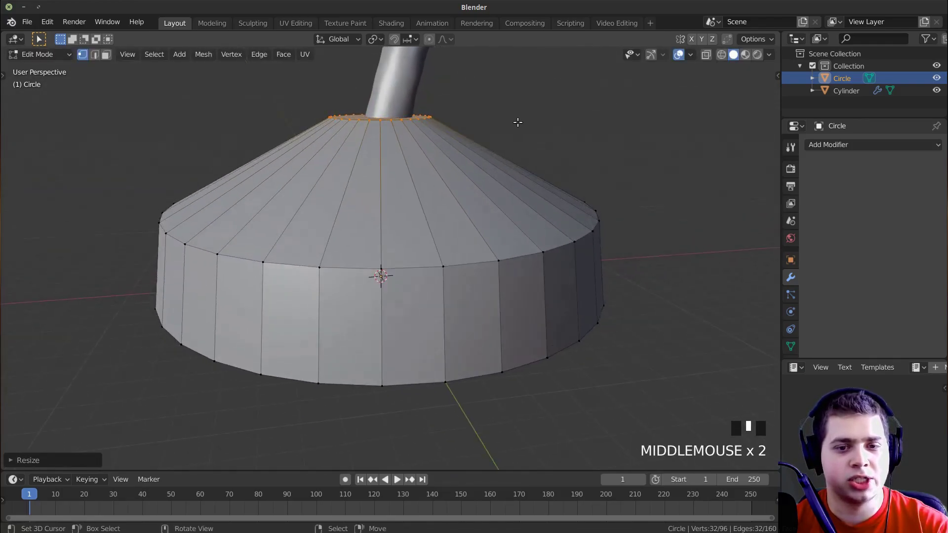
pyautogui.press('g')
pyautogui.press('z')
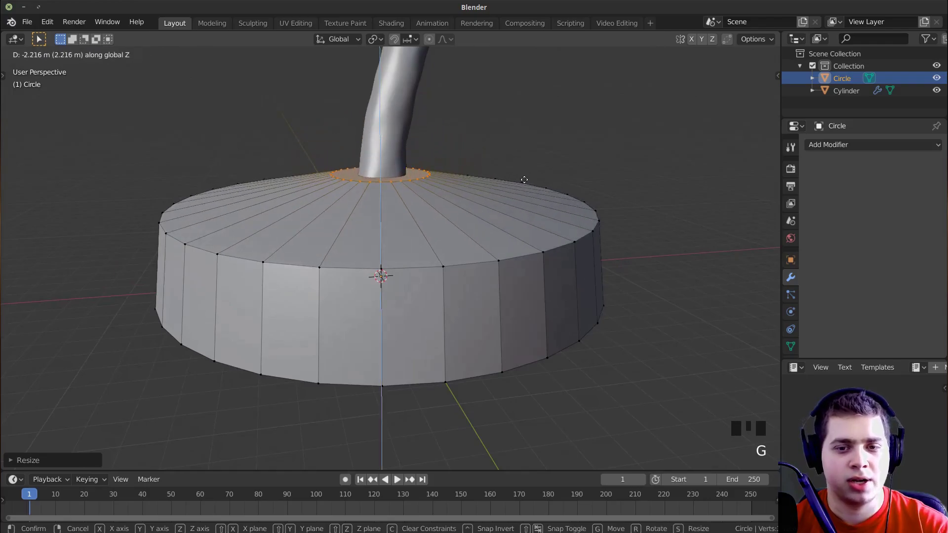
pyautogui.click(523, 180)
pyautogui.press('s')
pyautogui.click(619, 212)
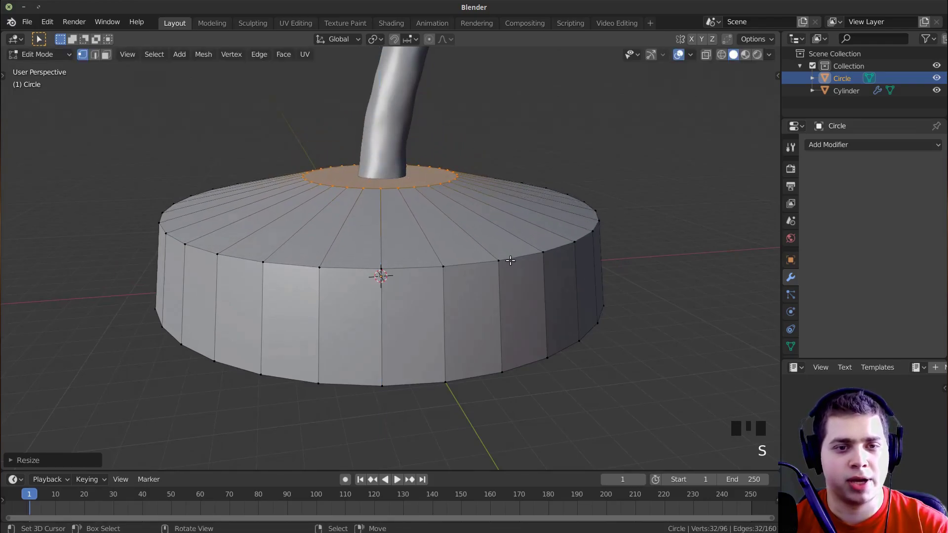
# Step: Lower the edge loop between the cap's side wall and sloped top along Z, and return to Object Mode
pyautogui.keyDown('alt'); pyautogui.rightClick(519, 194); pyautogui.keyUp('alt')
pyautogui.press('g')
pyautogui.press('z')
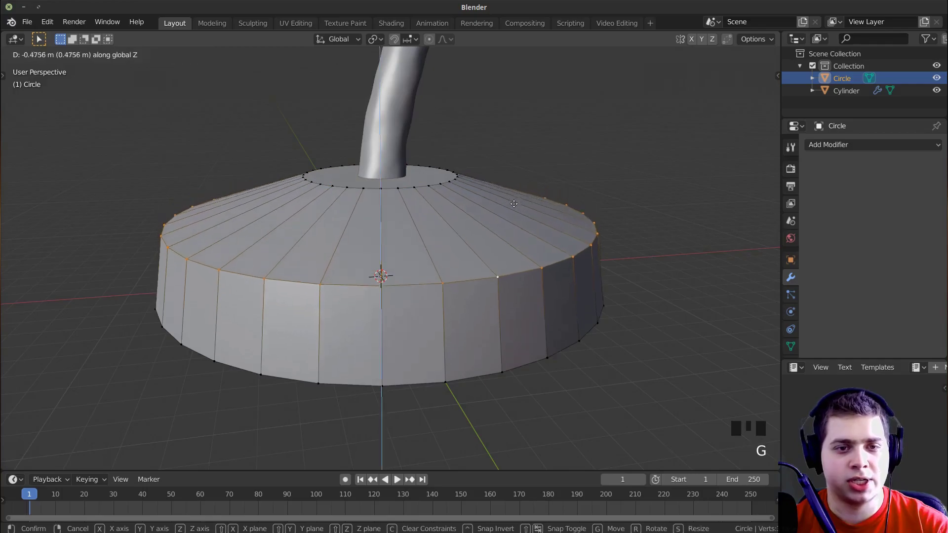
pyautogui.click(501, 226)
pyautogui.keyDown('alt'); pyautogui.rightClick(434, 198); pyautogui.keyUp('alt')
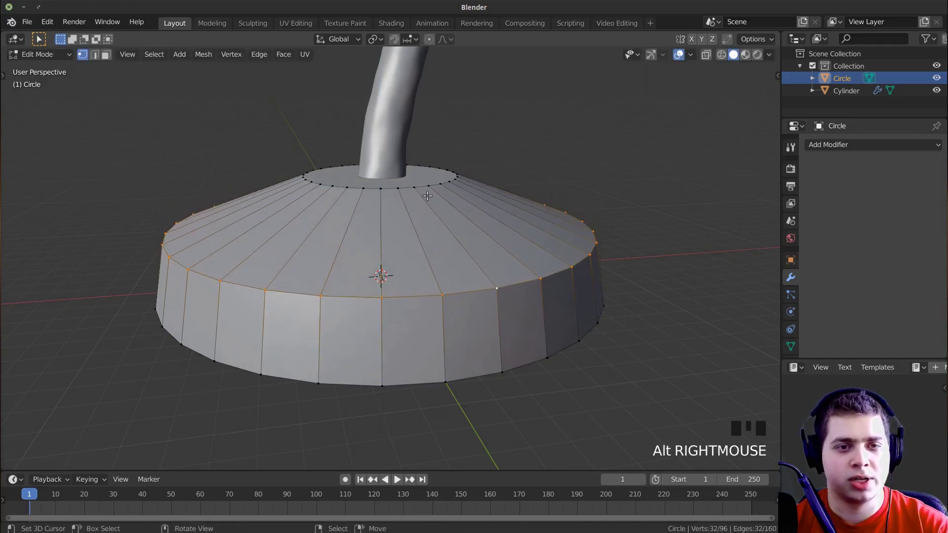
pyautogui.keyDown('alt'); pyautogui.rightClick(457, 225); pyautogui.keyUp('alt')
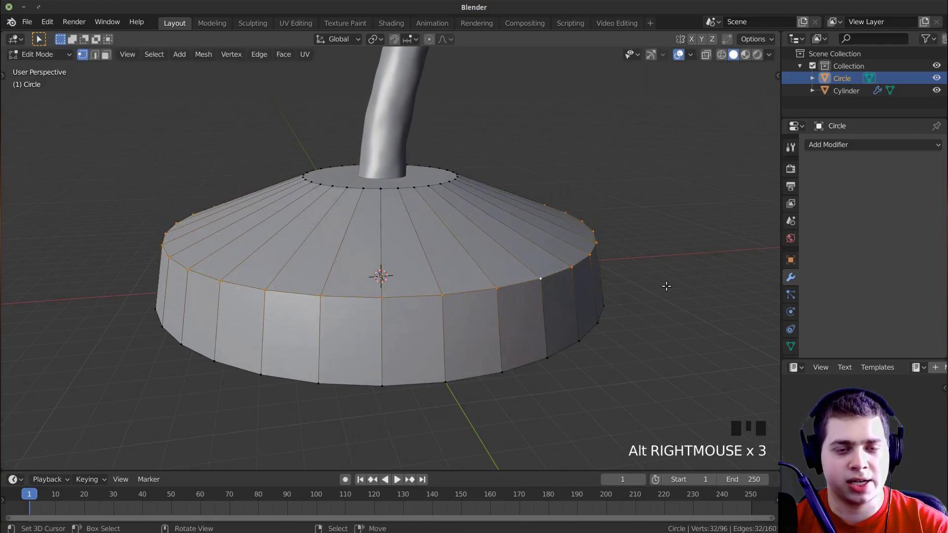
pyautogui.press('g')
pyautogui.press('z')
pyautogui.click(650, 258)
pyautogui.press('Tab')
# Step: Add a Subdivision Surface modifier to the cap with 3 render and 3 viewport subdivisions
pyautogui.scroll(-1, 475, 230)
pyautogui.moveTo(474, 230); pyautogui.dragTo(632, 158, button='middle')
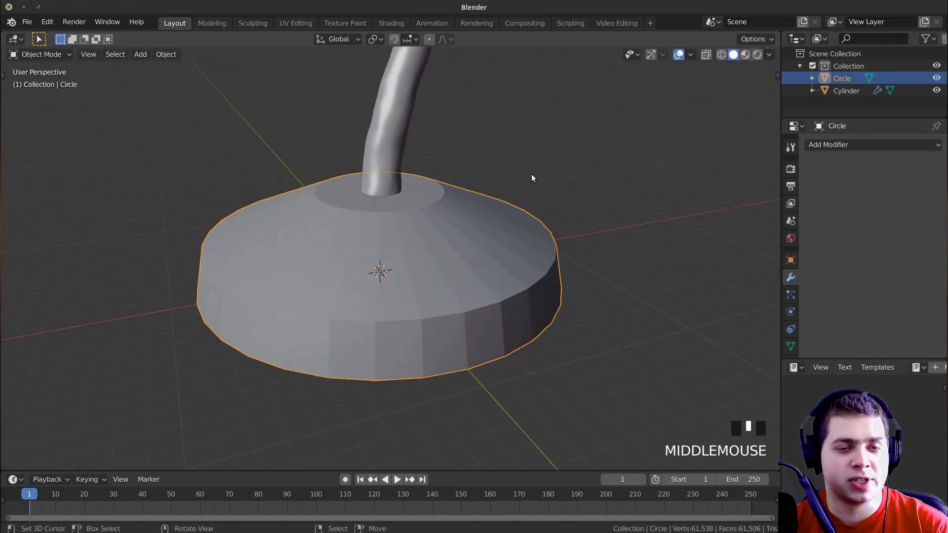
pyautogui.moveTo(584, 207); pyautogui.dragTo(579, 205, button='middle')
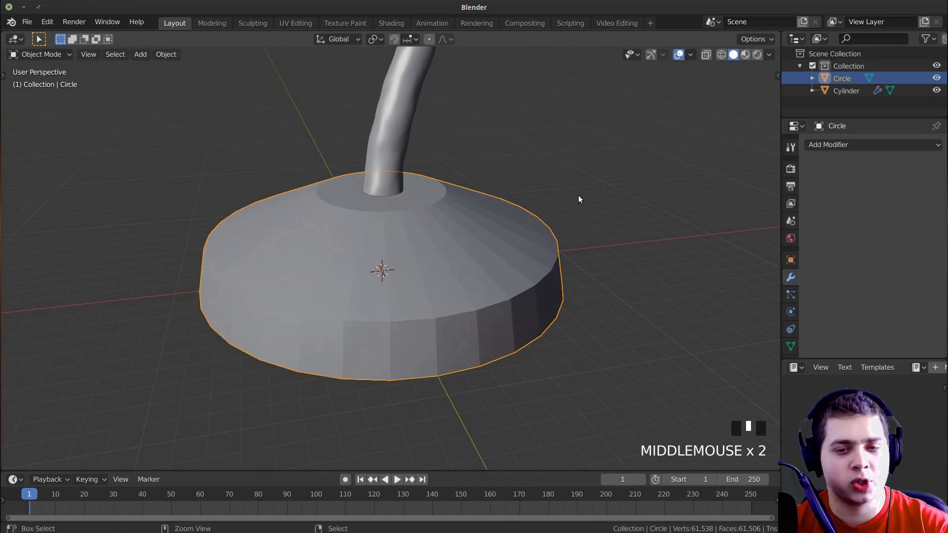
pyautogui.hotkey('ctrl', '2')
pyautogui.moveTo(694, 148); pyautogui.dragTo(443, 176, button='middle')
pyautogui.click(852, 143)
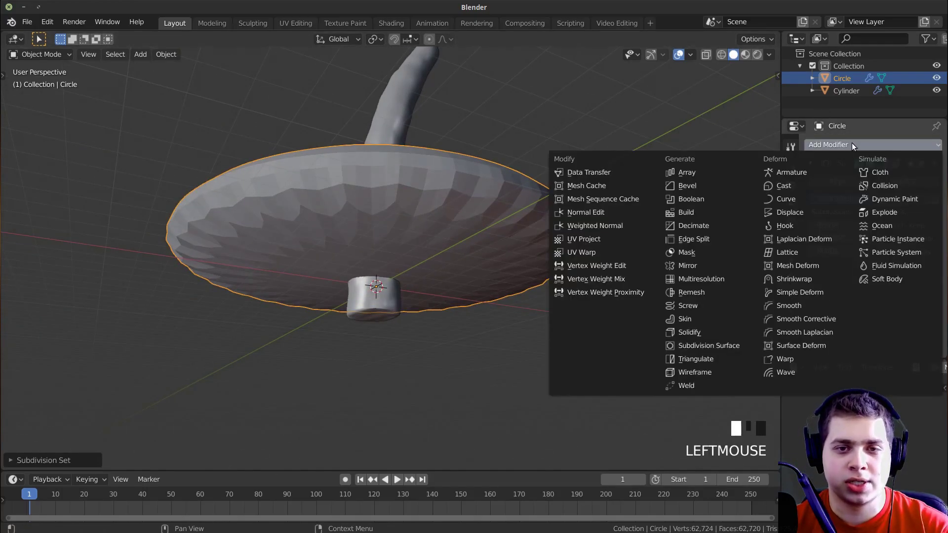
pyautogui.moveTo(470, 213); pyautogui.dragTo(395, 323, button='middle')
pyautogui.click(866, 226)
pyautogui.click(867, 239)
pyautogui.scroll(2, 390, 220)
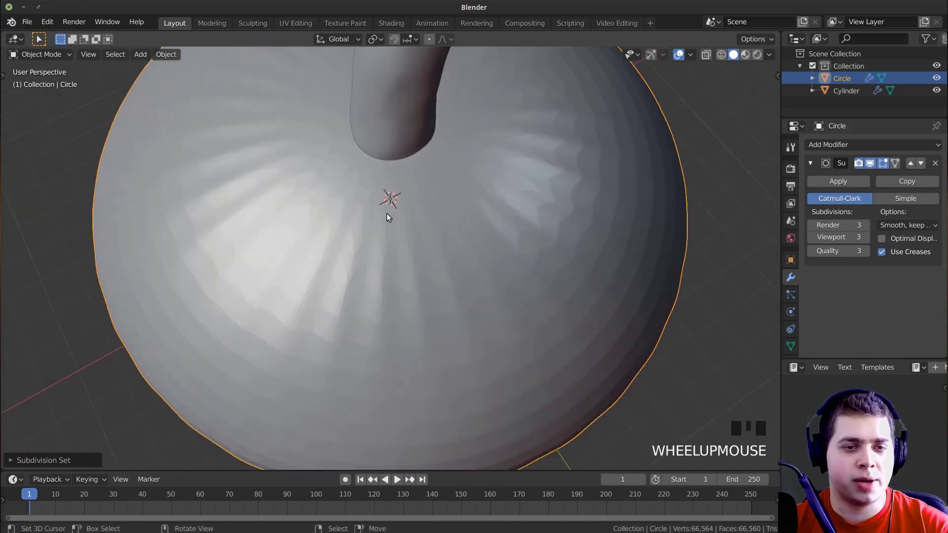
# Step: Inset the cap's circular top face to a small ring around the stem to even out the shading
pyautogui.moveTo(393, 391); pyautogui.dragTo(394, 278, button='middle')
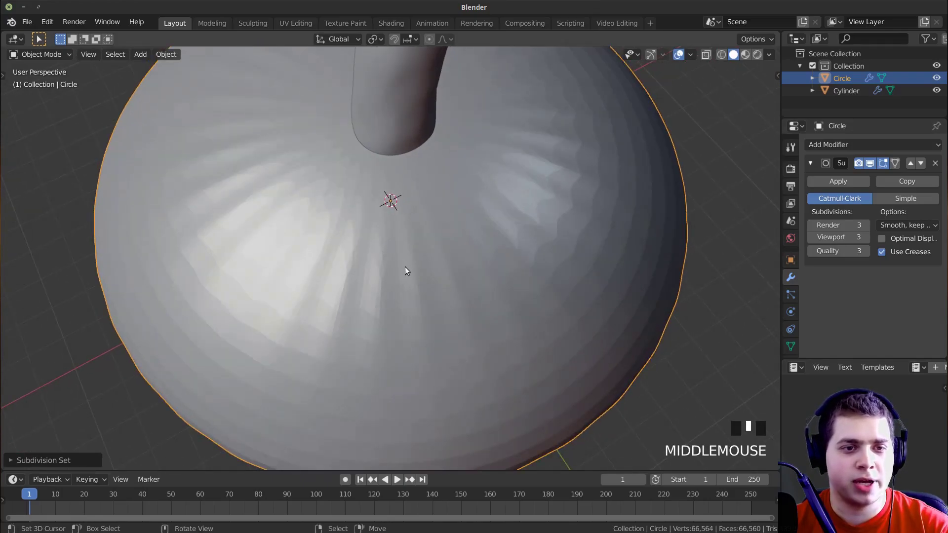
pyautogui.scroll(-2, 409, 252)
pyautogui.keyDown('shift'); pyautogui.moveTo(415, 239); pyautogui.dragTo(413, 246, button='middle'); pyautogui.keyUp('shift')
pyautogui.press('Tab')
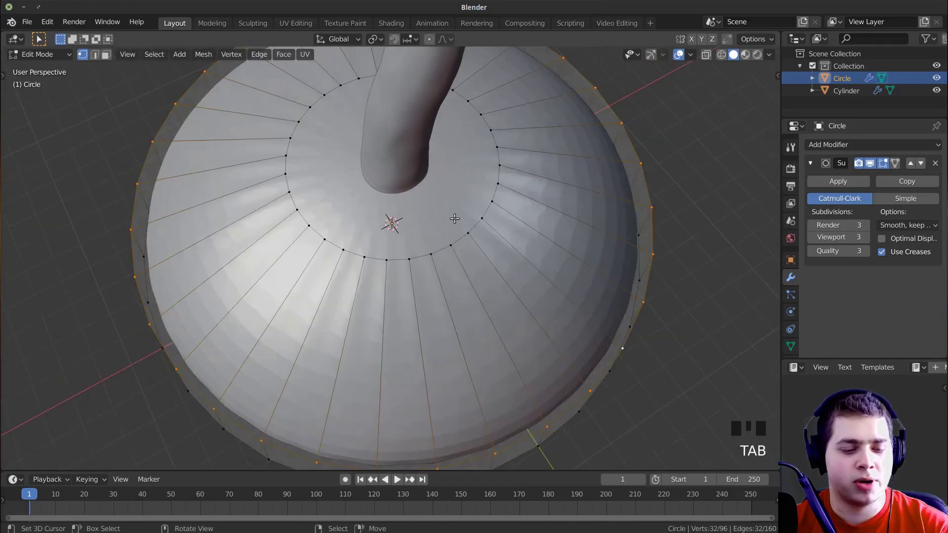
pyautogui.press('3')
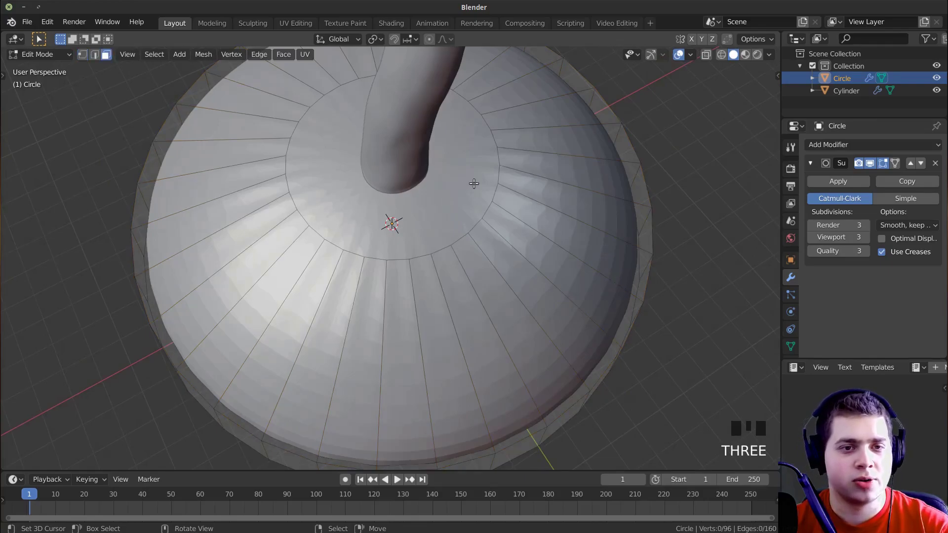
pyautogui.rightClick(473, 183)
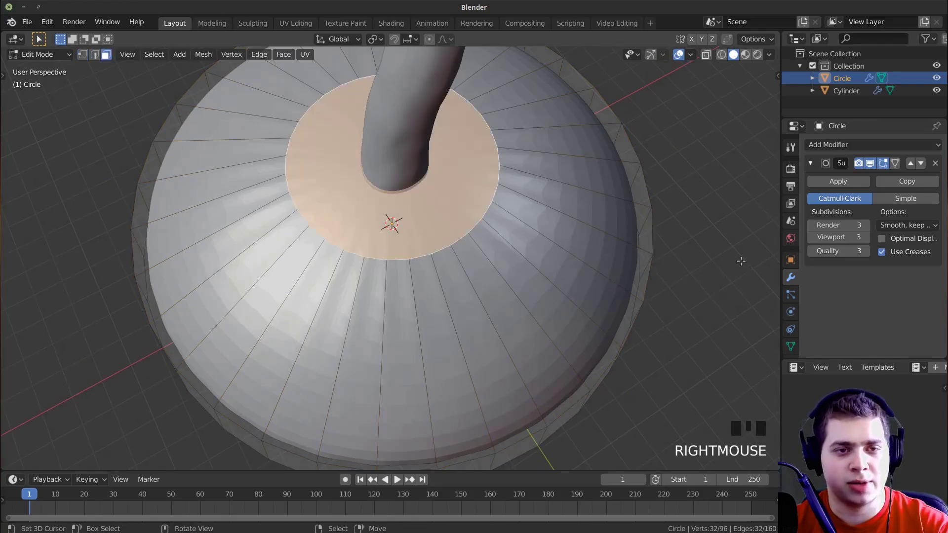
pyautogui.press('i')
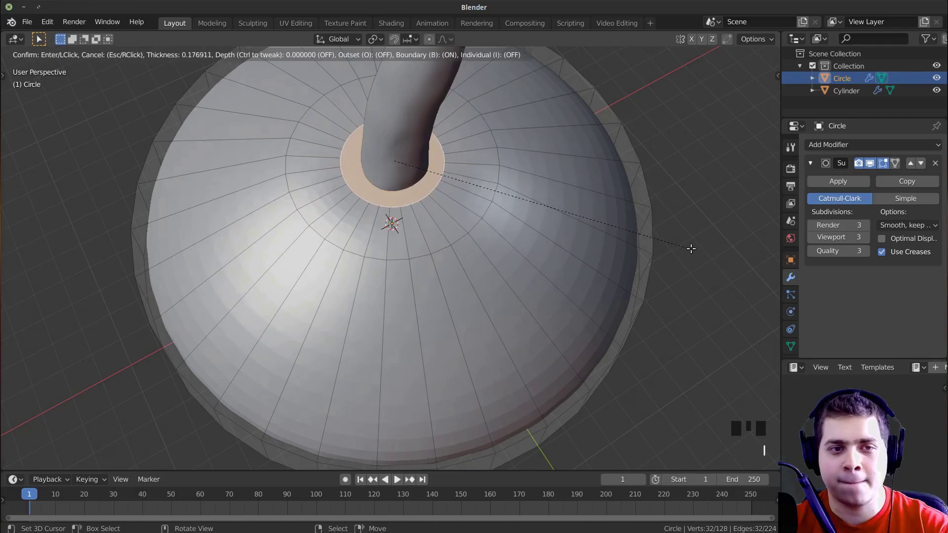
pyautogui.click(681, 246)
pyautogui.scroll(-2, 429, 333)
pyautogui.moveTo(430, 332); pyautogui.dragTo(455, 318, button='middle')
pyautogui.press('Tab')
# Step: Inset the large face on the cap's underside in Edit Mode and return to Object Mode
pyautogui.moveTo(394, 226); pyautogui.dragTo(399, 194, button='middle')
pyautogui.scroll(2, 405, 192)
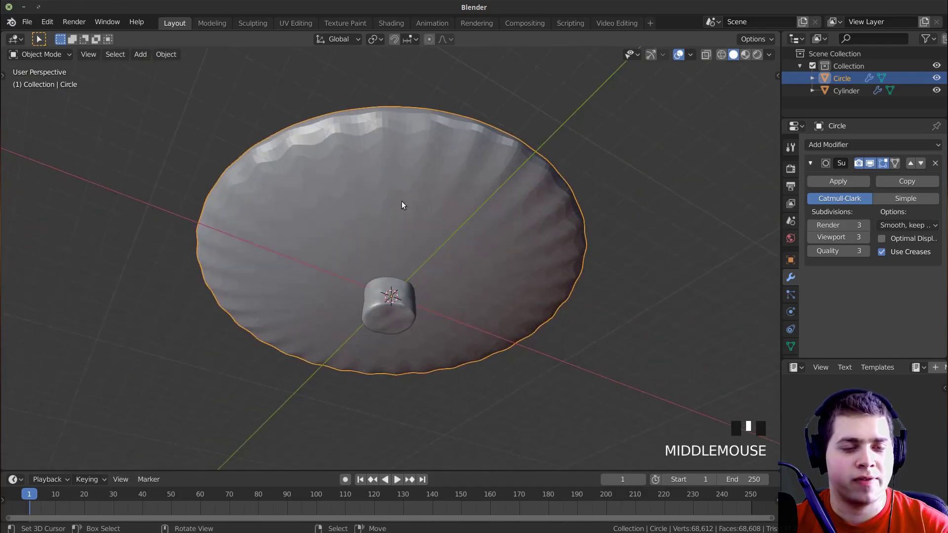
pyautogui.press('Tab')
pyautogui.rightClick(457, 232)
pyautogui.middleClick(462, 233)
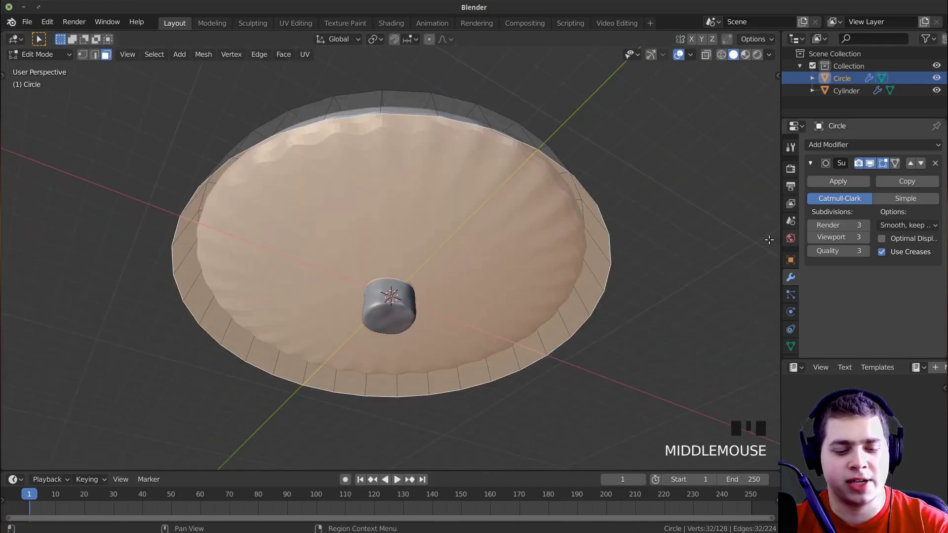
pyautogui.press('i')
pyautogui.click(687, 250)
pyautogui.press('Tab')
pyautogui.moveTo(617, 197); pyautogui.dragTo(575, 279, button='middle')
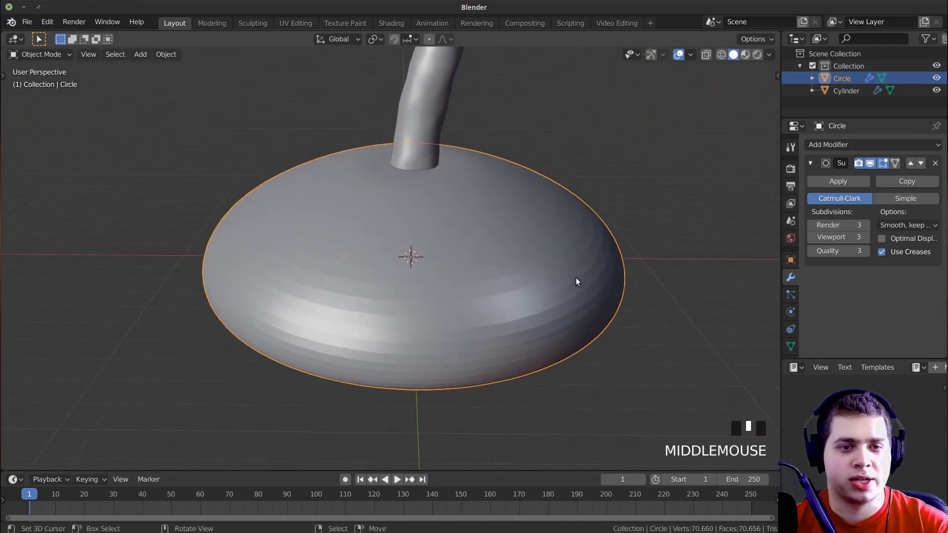
# Step: Apply smooth shading to the cap
pyautogui.click(166, 55)
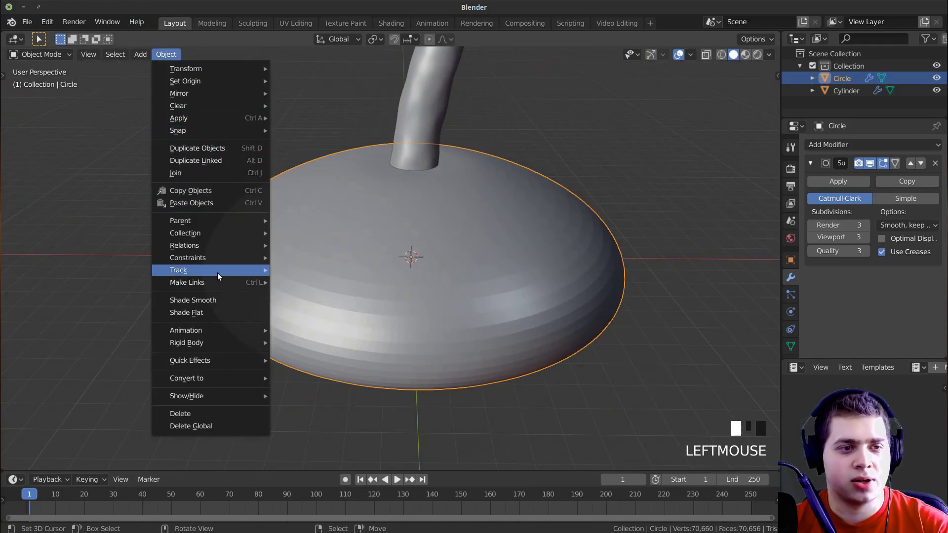
pyautogui.click(214, 300)
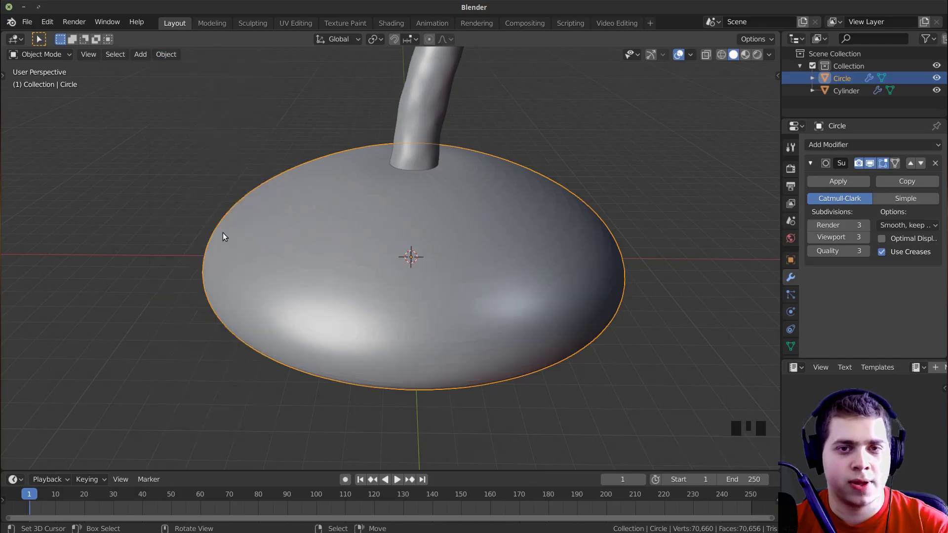
pyautogui.keyDown('shift'); pyautogui.moveTo(280, 393); pyautogui.dragTo(425, 326, button='middle'); pyautogui.keyUp('shift')
pyautogui.scroll(2, 453, 174)
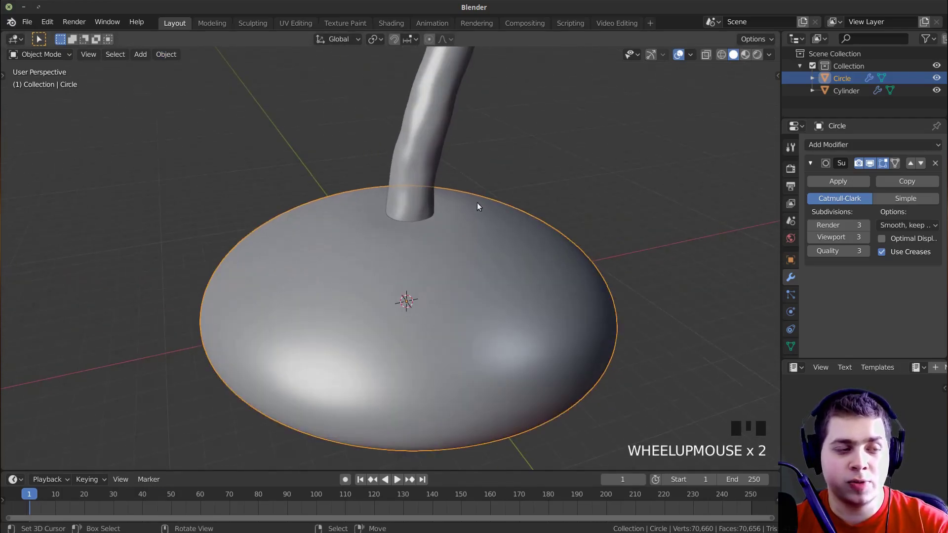
pyautogui.moveTo(503, 229); pyautogui.dragTo(491, 201, button='middle')
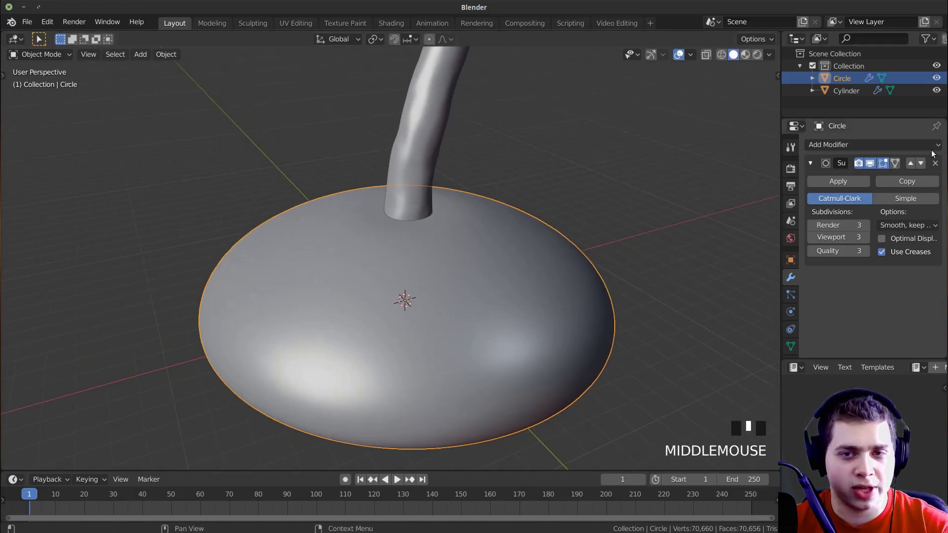
# Step: Add a Displace modifier to the cap, create a new texture for it, and open the texture's settings
pyautogui.click(833, 144)
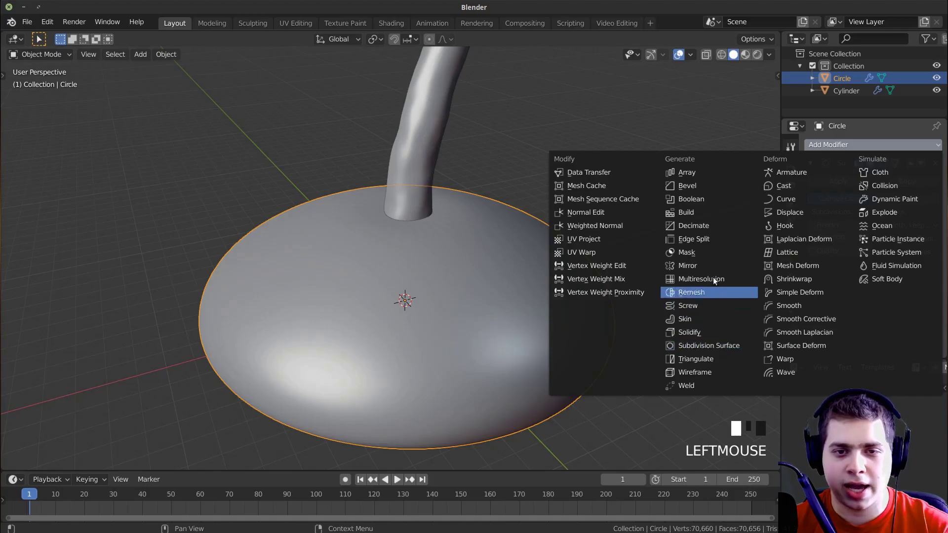
pyautogui.click(789, 212)
pyautogui.scroll(-2, 740, 232)
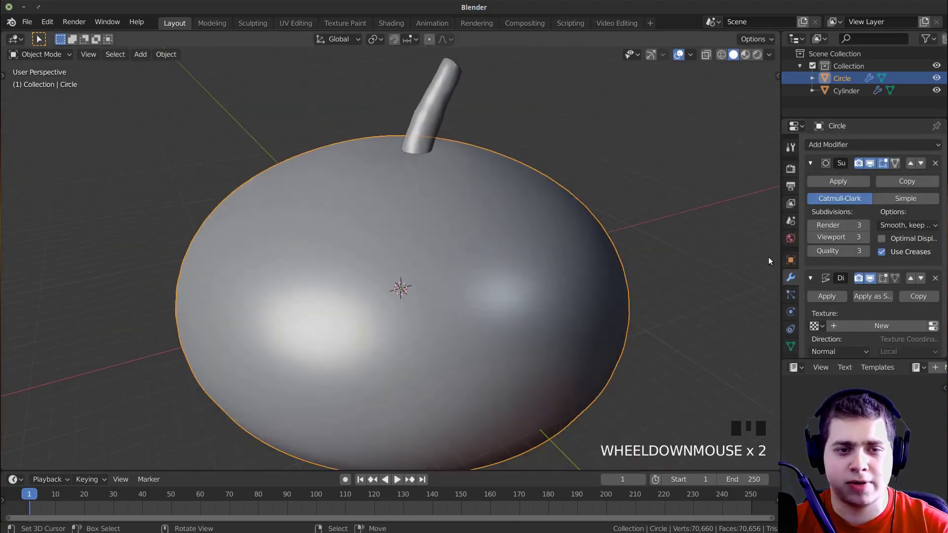
pyautogui.click(858, 325)
pyautogui.click(933, 330)
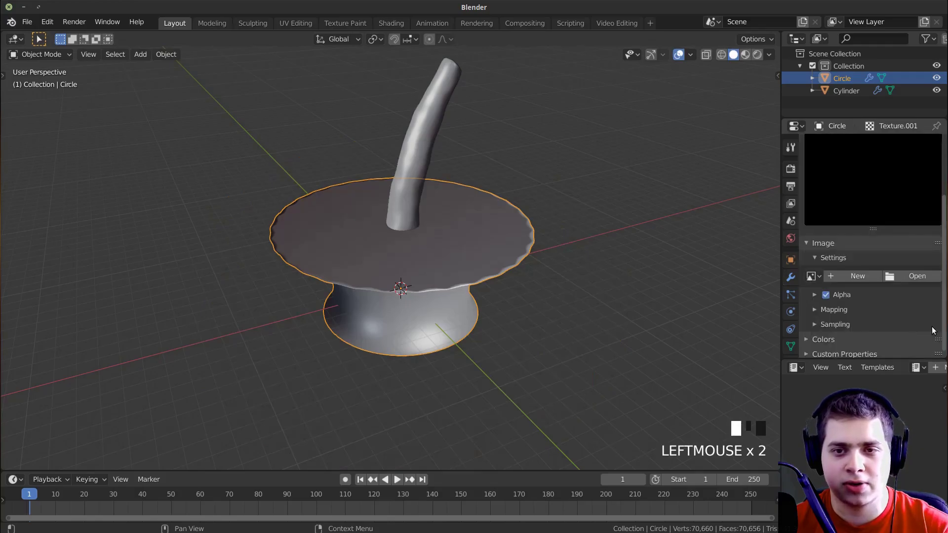
# Step: Change the cap's displacement texture type to Clouds and set its size to 0.09
pyautogui.scroll(7, 861, 273)
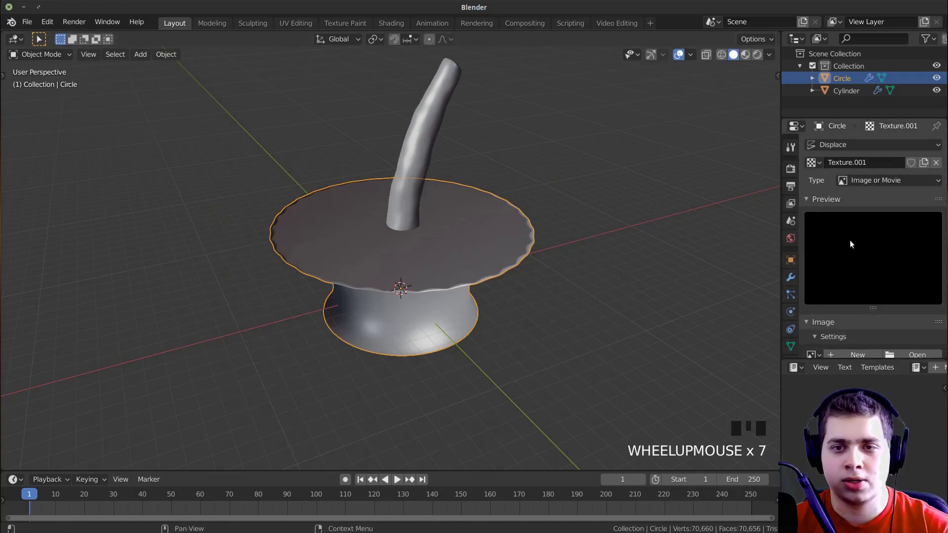
pyautogui.click(863, 182)
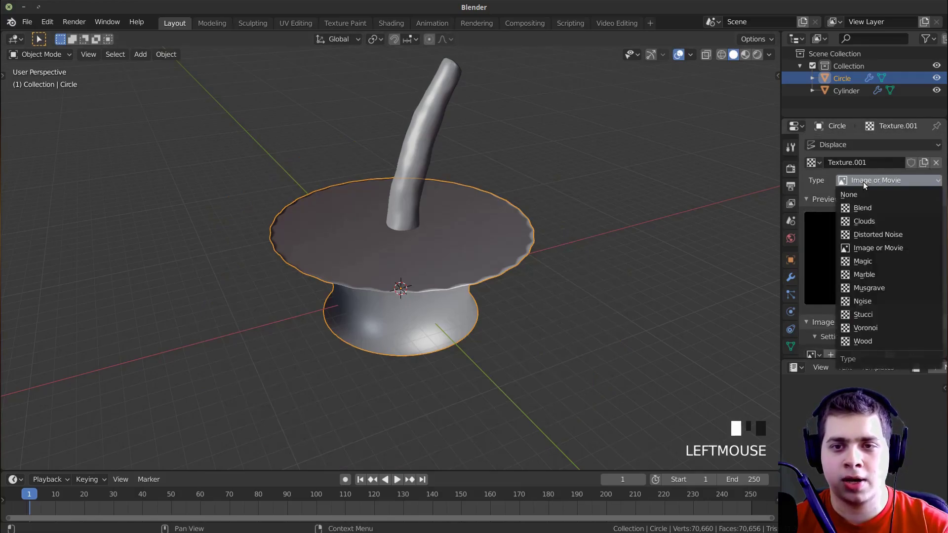
pyautogui.click(868, 222)
pyautogui.scroll(2, 617, 280)
pyautogui.scroll(-4, 848, 340)
pyautogui.moveTo(898, 327)
pyautogui.mouseDown()
pyautogui.moveTo(911, 328)
pyautogui.moveTo(889, 328)
pyautogui.mouseUp()
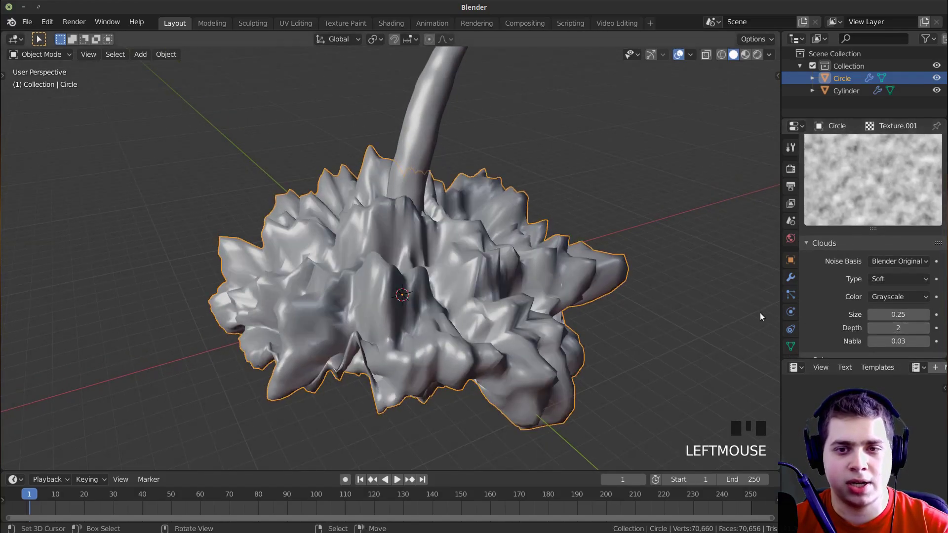
pyautogui.scroll(-2, 878, 313)
pyautogui.moveTo(888, 291)
pyautogui.mouseDown()
pyautogui.moveTo(923, 290)
pyautogui.moveTo(859, 291)
pyautogui.moveTo(889, 291)
pyautogui.moveTo(874, 291)
pyautogui.mouseUp()
pyautogui.moveTo(415, 277); pyautogui.dragTo(448, 239, button='middle')
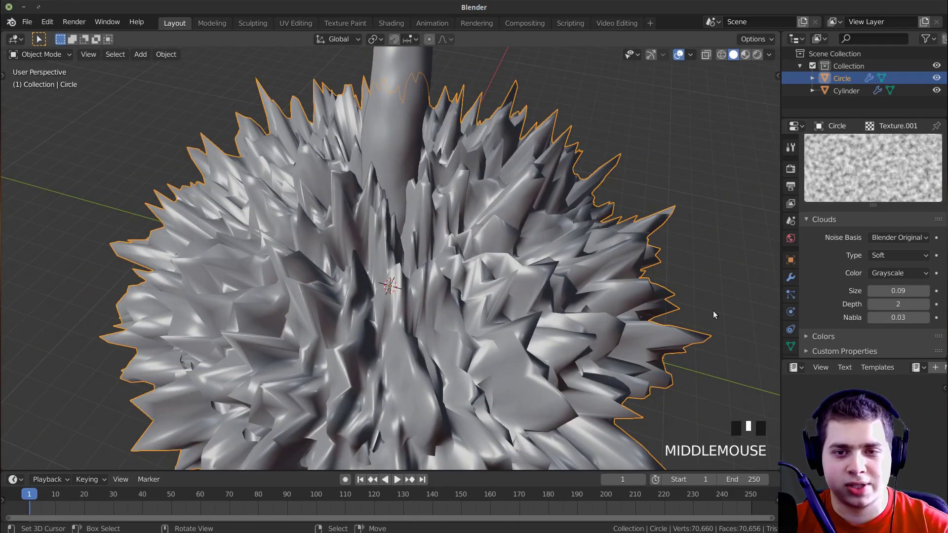
pyautogui.moveTo(467, 317); pyautogui.dragTo(634, 297, button='middle')
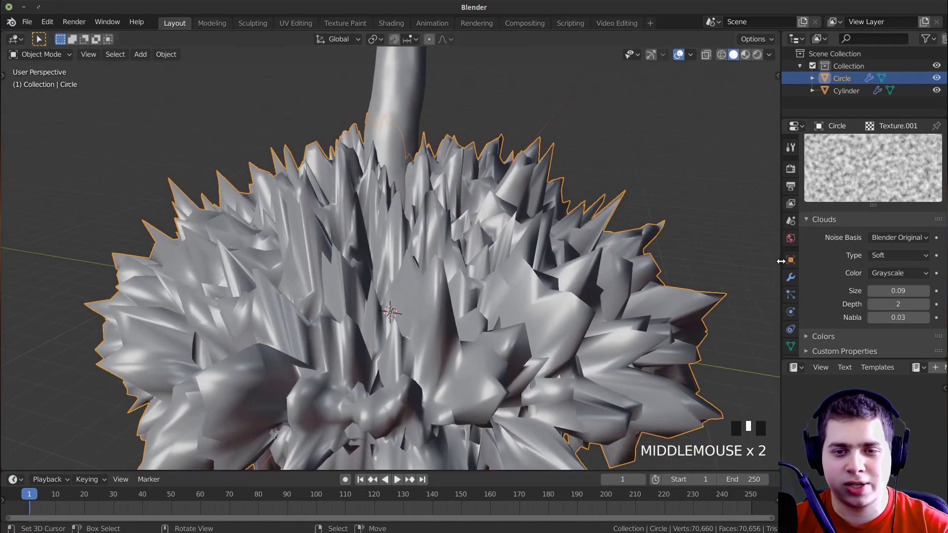
# Step: Set the strength of the base mound's Displace modifier to 0.07
pyautogui.click(789, 278)
pyautogui.scroll(-3, 901, 248)
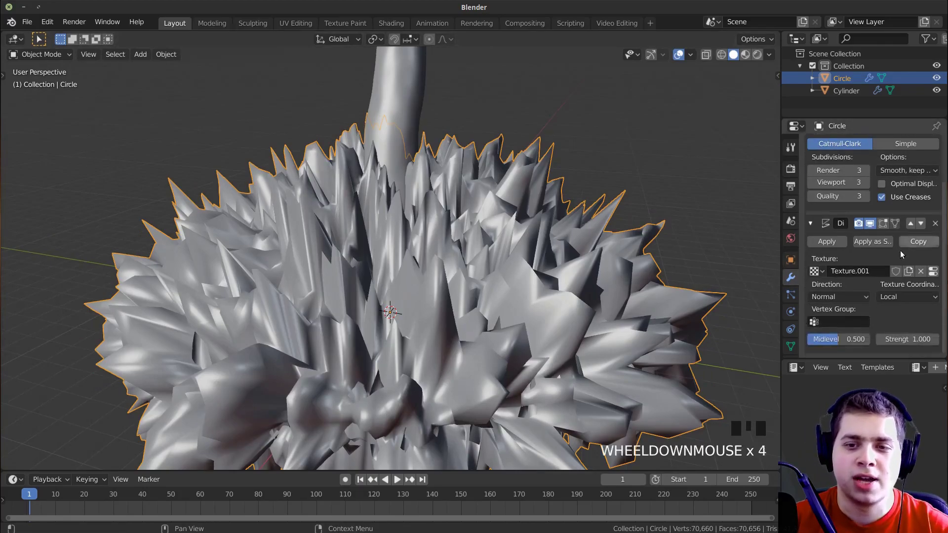
pyautogui.keyDown('shift'); pyautogui.moveTo(899, 333); pyautogui.dragTo(863, 333); pyautogui.keyUp('shift')
pyautogui.moveTo(558, 257); pyautogui.dragTo(557, 317, button='middle')
pyautogui.scroll(2, 751, 377)
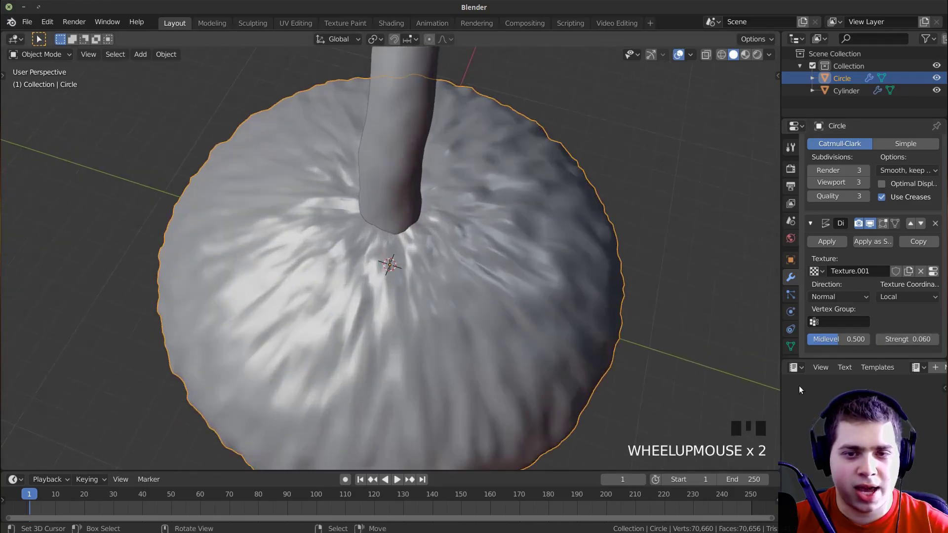
pyautogui.keyDown('shift'); pyautogui.moveTo(906, 339); pyautogui.dragTo(907, 339); pyautogui.keyUp('shift')
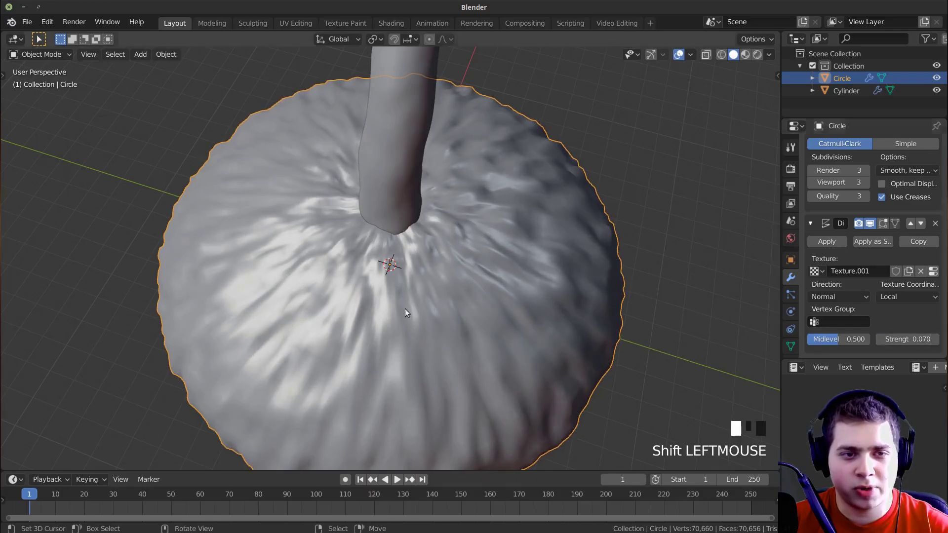
# Step: Examine the displaced surface of the base mound from several angles, looking at how the bumps stretch across it
pyautogui.scroll(1, 469, 321)
pyautogui.moveTo(468, 321); pyautogui.dragTo(365, 223, button='middle')
pyautogui.scroll(-2, 427, 298)
pyautogui.moveTo(427, 298); pyautogui.dragTo(451, 207, button='middle')
pyautogui.scroll(2, 336, 275)
pyautogui.scroll(-1, 452, 207)
pyautogui.scroll(-1, 451, 208)
pyautogui.moveTo(393, 319); pyautogui.dragTo(479, 87, button='middle')
pyautogui.scroll(2, 448, 158)
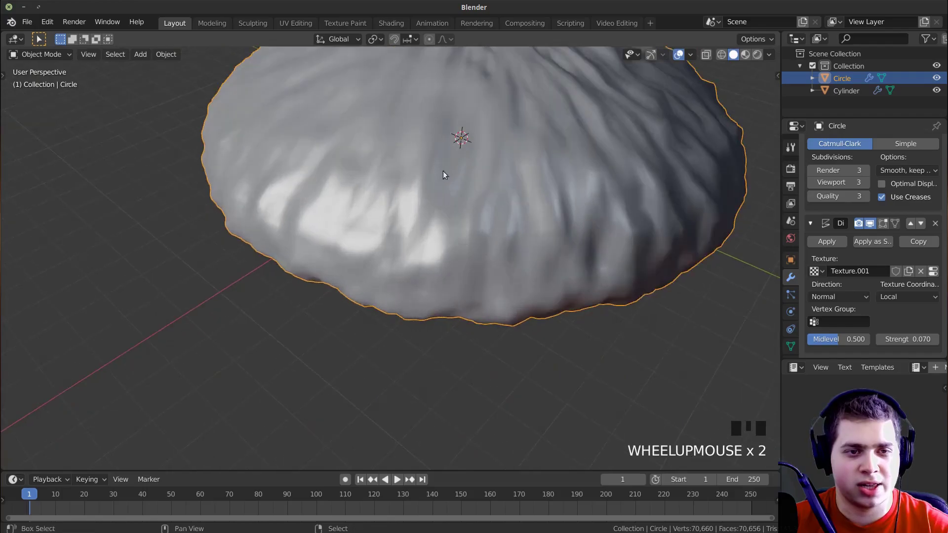
# Step: Add a centred loop cut across the long faces on the upper surface of the base mound in Edit Mode
pyautogui.press('Tab')
pyautogui.moveTo(430, 223); pyautogui.dragTo(547, 201, button='middle')
pyautogui.scroll(-1, 548, 200)
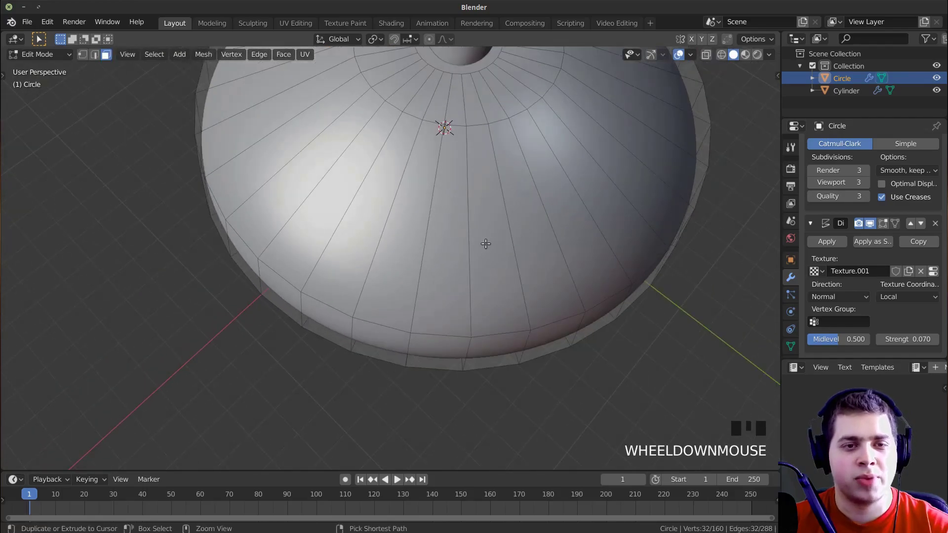
pyautogui.hotkey('ctrl', 'r')
pyautogui.click(510, 212)
pyautogui.rightClick(510, 212)
pyautogui.scroll(-2, 507, 241)
pyautogui.moveTo(489, 271)
pyautogui.keyDown('shift'); pyautogui.mouseDown(button='middle')
pyautogui.moveTo(489, 316)
pyautogui.moveTo(477, 261)
pyautogui.mouseUp(button='middle'); pyautogui.keyUp('shift')
pyautogui.press('Tab')
pyautogui.scroll(1, 453, 297)
pyautogui.press('Tab')
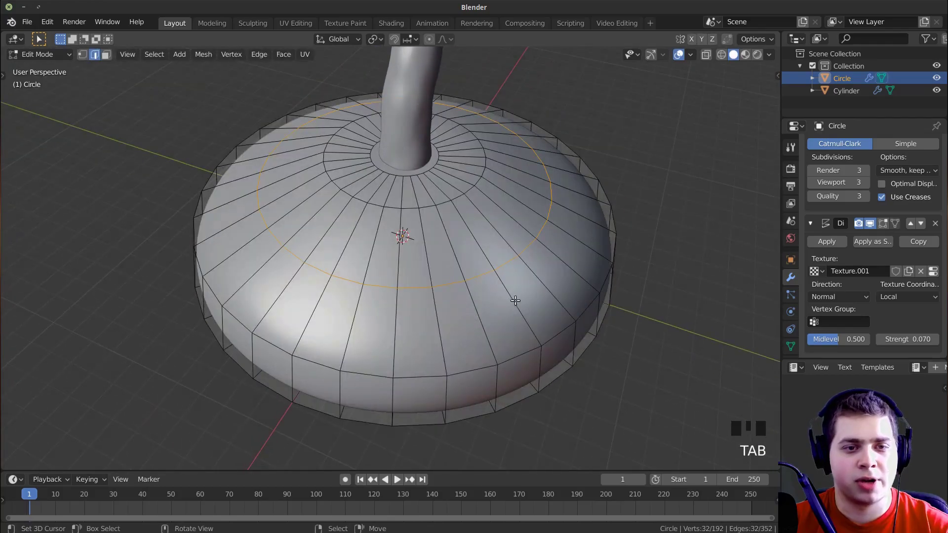
# Step: Add two more centred loop cuts, one outside and one inside the previous loop, and return to Object Mode
pyautogui.hotkey('ctrl', 'r')
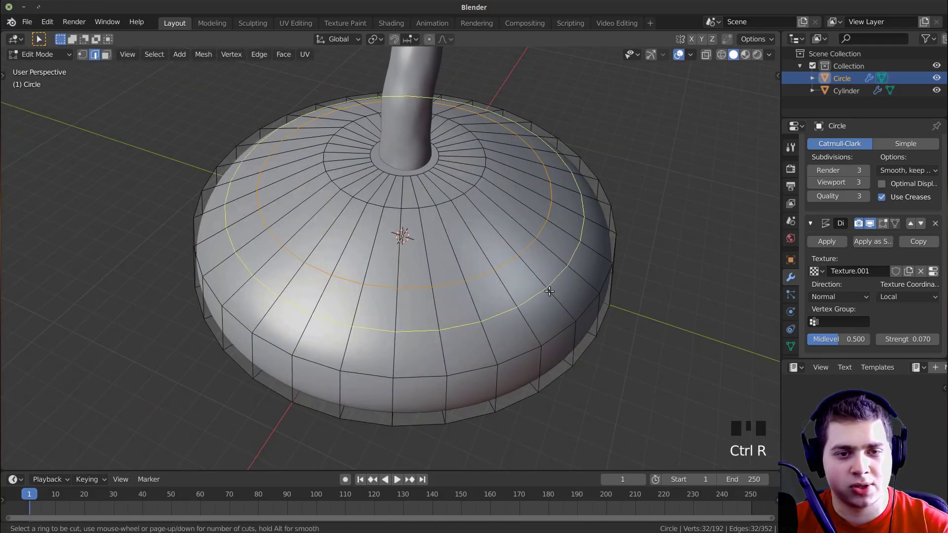
pyautogui.click(561, 291)
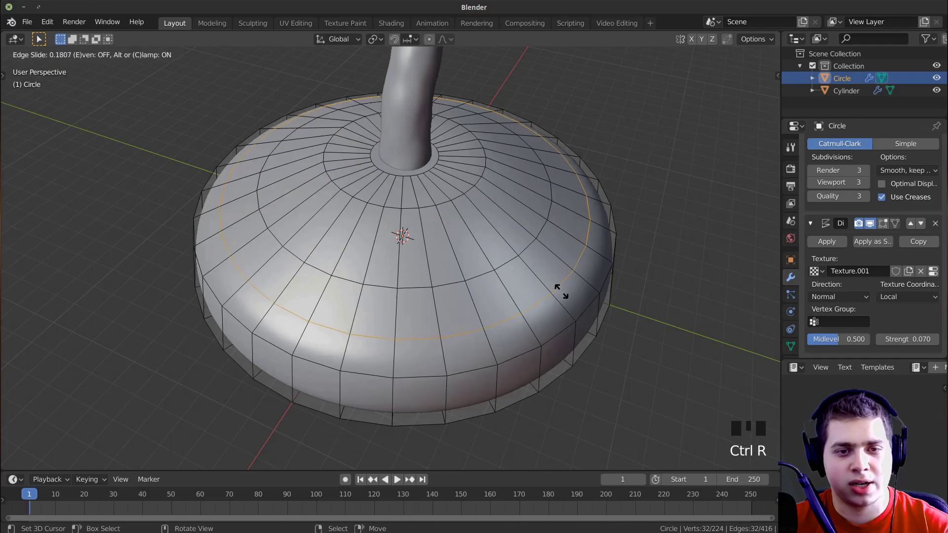
pyautogui.click(561, 292)
pyautogui.hotkey('ctrl', 'r')
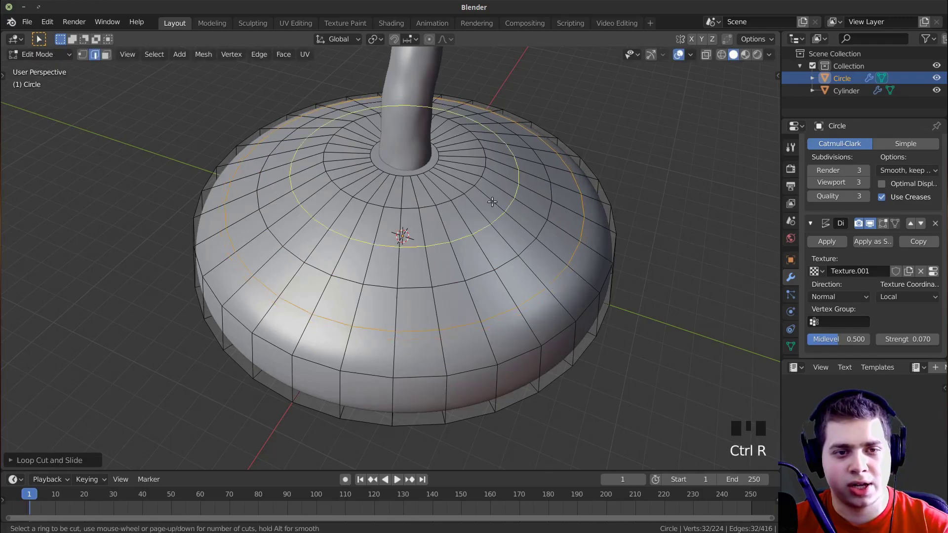
pyautogui.click(492, 201)
pyautogui.rightClick(492, 201)
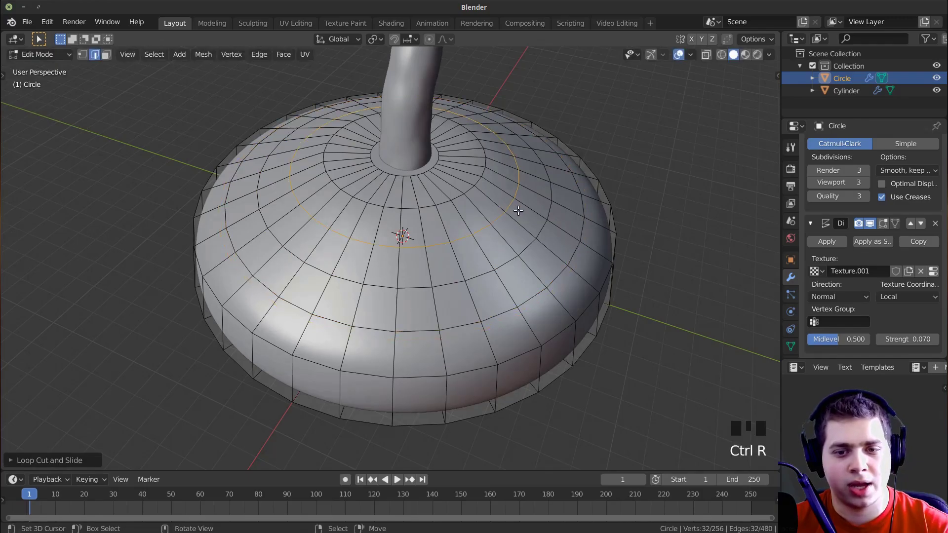
pyautogui.scroll(-2, 518, 210)
pyautogui.press('Tab')
pyautogui.moveTo(517, 210); pyautogui.dragTo(442, 285, button='middle')
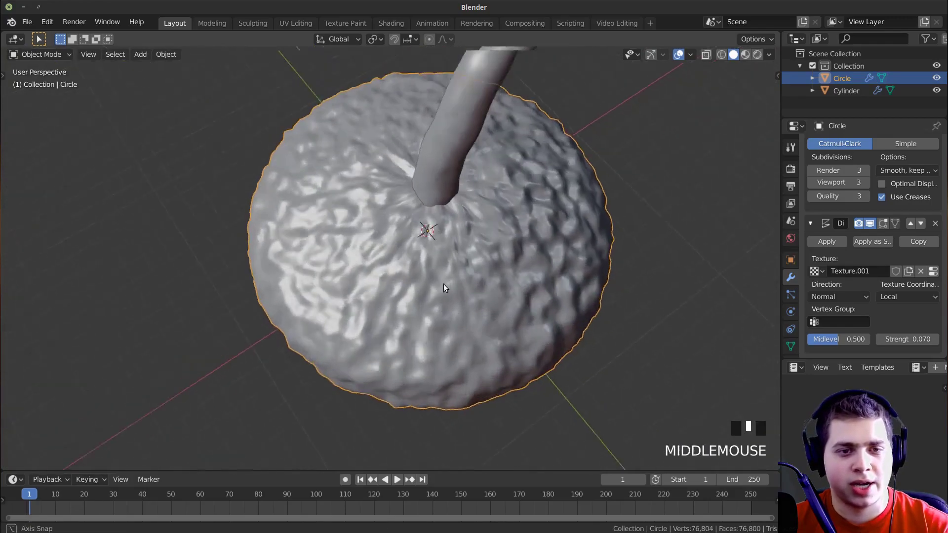
# Step: Inspect the finer bumps on the base mound and reduce its Displace strength to 0.05
pyautogui.scroll(3, 228, 289)
pyautogui.moveTo(228, 290); pyautogui.dragTo(261, 298, button='middle')
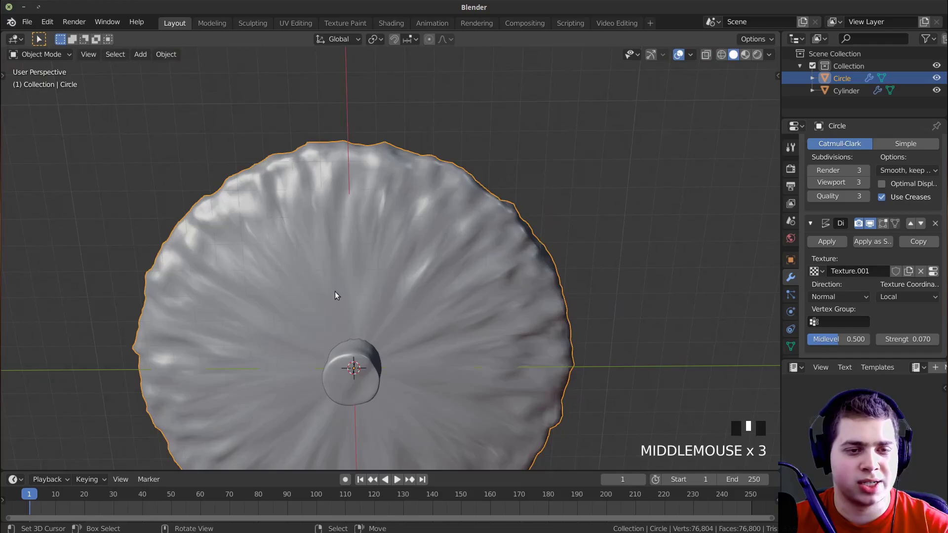
pyautogui.scroll(2, 417, 195)
pyautogui.scroll(-1, 327, 296)
pyautogui.moveTo(328, 297); pyautogui.dragTo(468, 247, button='middle')
pyautogui.scroll(1, 428, 271)
pyautogui.moveTo(427, 271); pyautogui.dragTo(765, 349, button='middle')
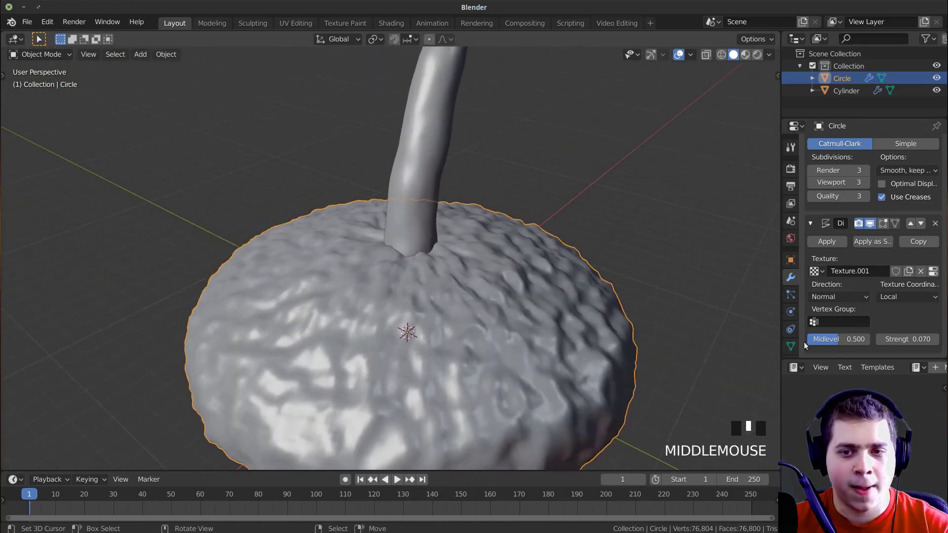
pyautogui.click(911, 340)
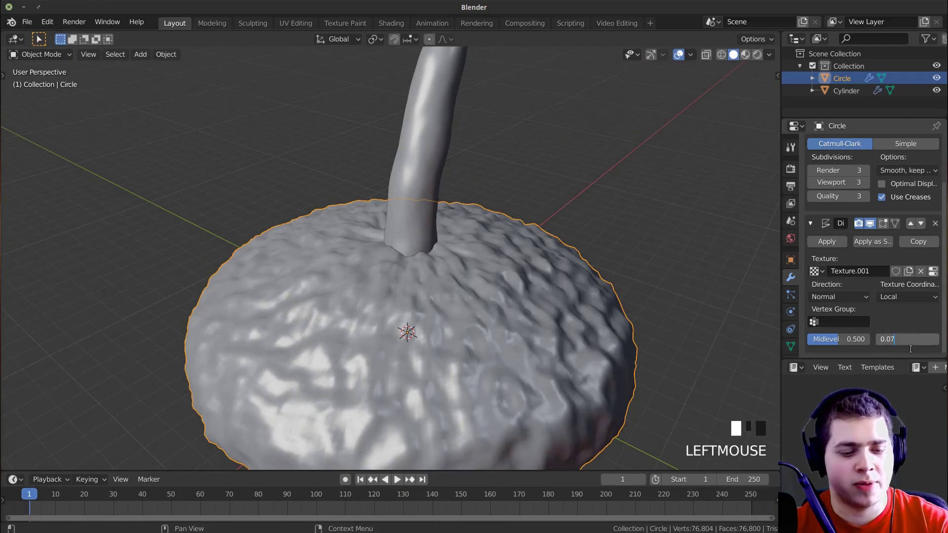
pyautogui.write('5')
pyautogui.press('Return')
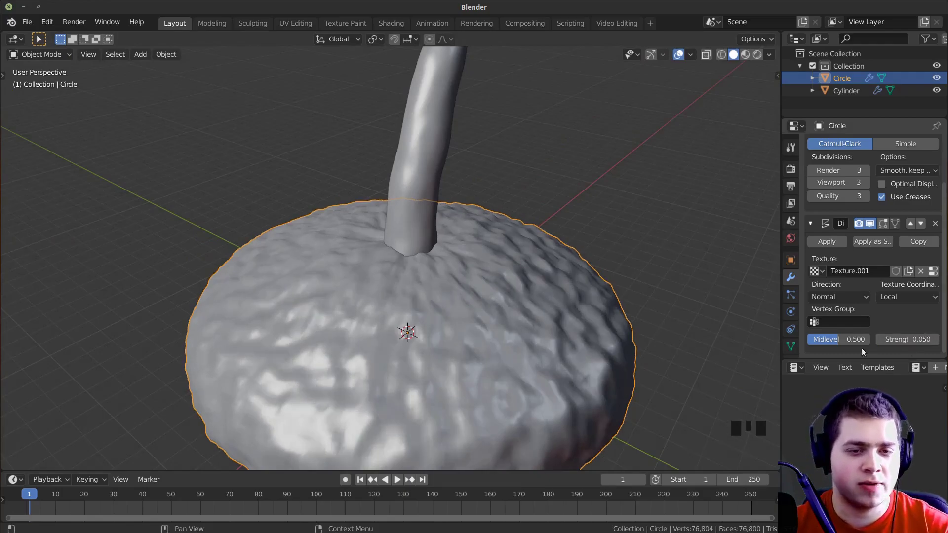
# Step: Add a second Subdivision Surface modifier to the base mound after Displace, with render and viewport levels at 1
pyautogui.moveTo(715, 296); pyautogui.dragTo(673, 268, button='middle')
pyautogui.scroll(-3, 477, 247)
pyautogui.scroll(2, 507, 254)
pyautogui.keyDown('shift'); pyautogui.moveTo(508, 254); pyautogui.dragTo(507, 189, button='middle'); pyautogui.keyUp('shift')
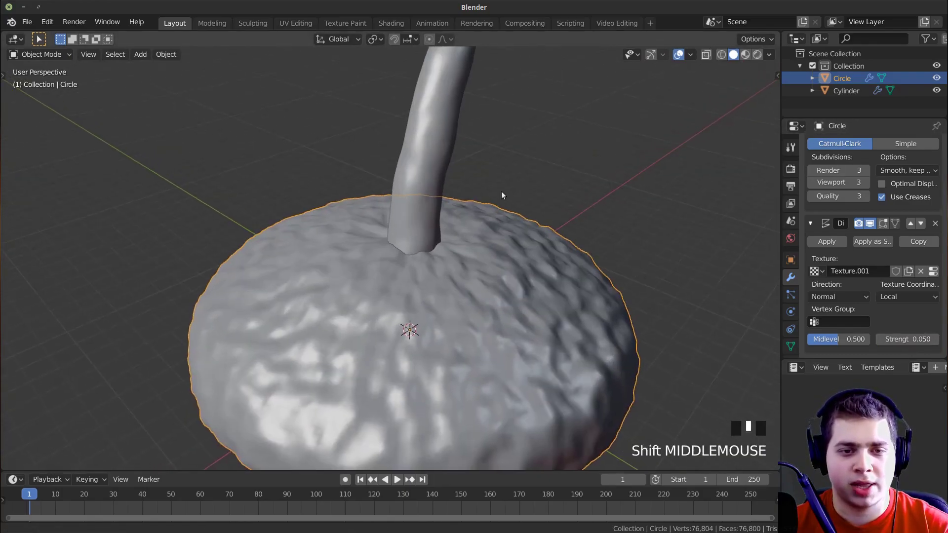
pyautogui.scroll(2, 859, 209)
pyautogui.scroll(2, 859, 209)
pyautogui.click(819, 144)
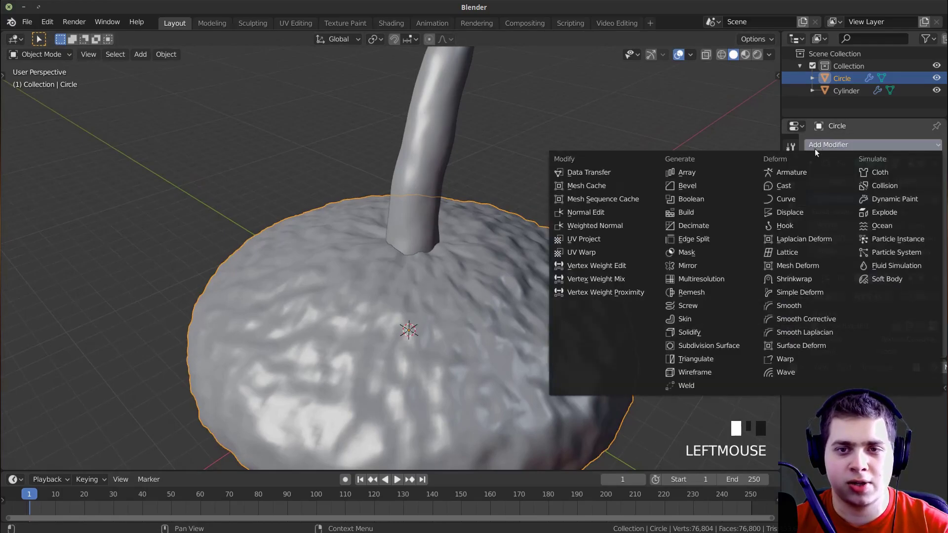
pyautogui.click(709, 345)
pyautogui.scroll(-3, 900, 294)
pyautogui.click(812, 333)
pyautogui.scroll(-1, 812, 332)
pyautogui.keyDown('shift'); pyautogui.moveTo(414, 287); pyautogui.dragTo(425, 278, button='middle'); pyautogui.keyUp('shift')
pyautogui.moveTo(486, 274); pyautogui.dragTo(567, 281, button='middle')
pyautogui.keyDown('shift'); pyautogui.moveTo(268, 149); pyautogui.dragTo(221, 149, button='middle'); pyautogui.keyUp('shift')
pyautogui.keyDown('shift'); pyautogui.moveTo(450, 208); pyautogui.dragTo(493, 267, button='middle'); pyautogui.keyUp('shift')
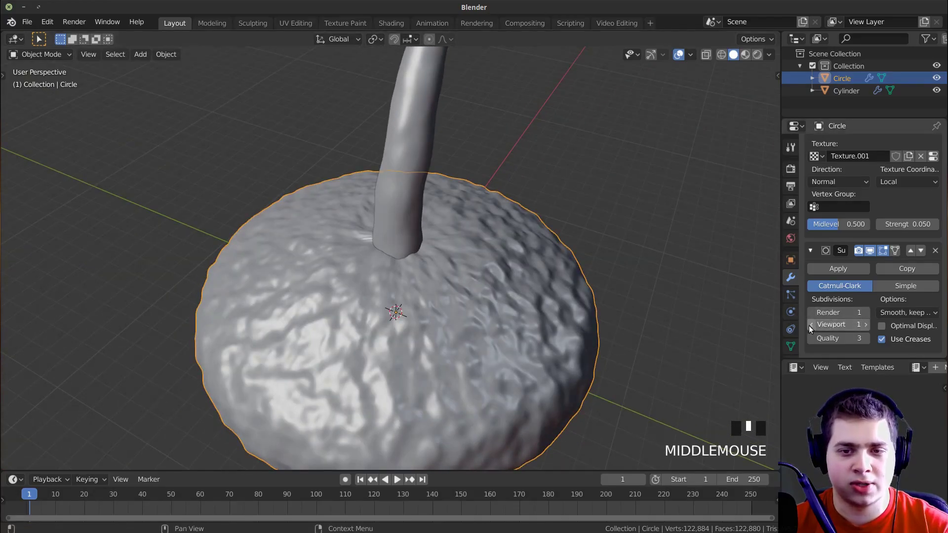
# Step: Try the second Subdivision Surface modifier at viewport level 0 for comparison and restore it to 1
pyautogui.click(810, 325)
pyautogui.moveTo(760, 318); pyautogui.dragTo(721, 313, button='middle')
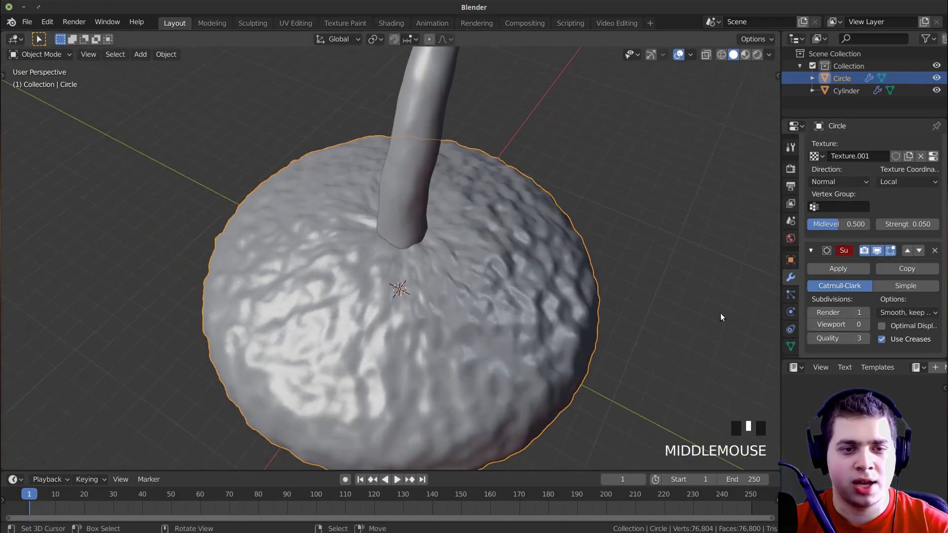
pyautogui.click(865, 324)
pyautogui.scroll(-3, 329, 321)
pyautogui.moveTo(328, 320); pyautogui.dragTo(484, 315, button='middle')
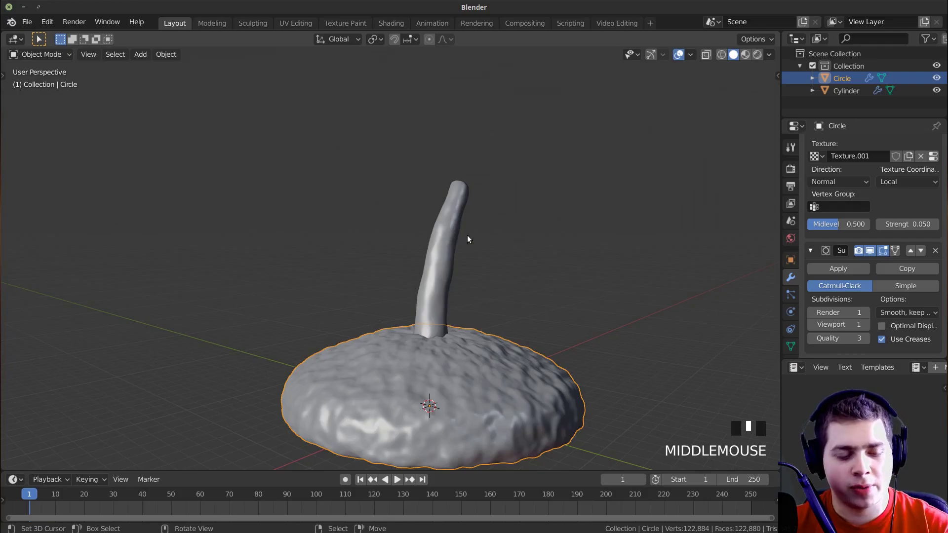
# Step: Save the project as Final Tutorial.blend in the mushroom folder on the Desktop
pyautogui.click(27, 22)
pyautogui.click(49, 104)
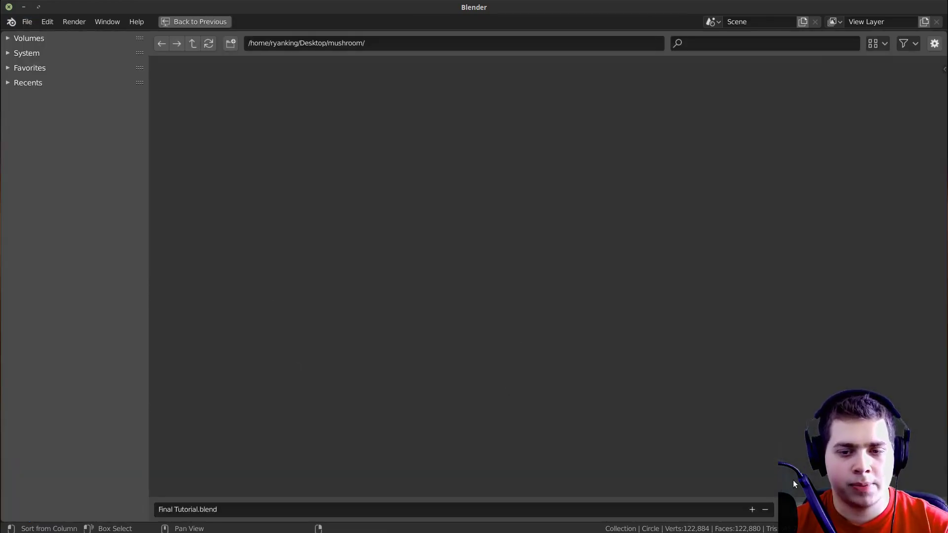
pyautogui.click(820, 509)
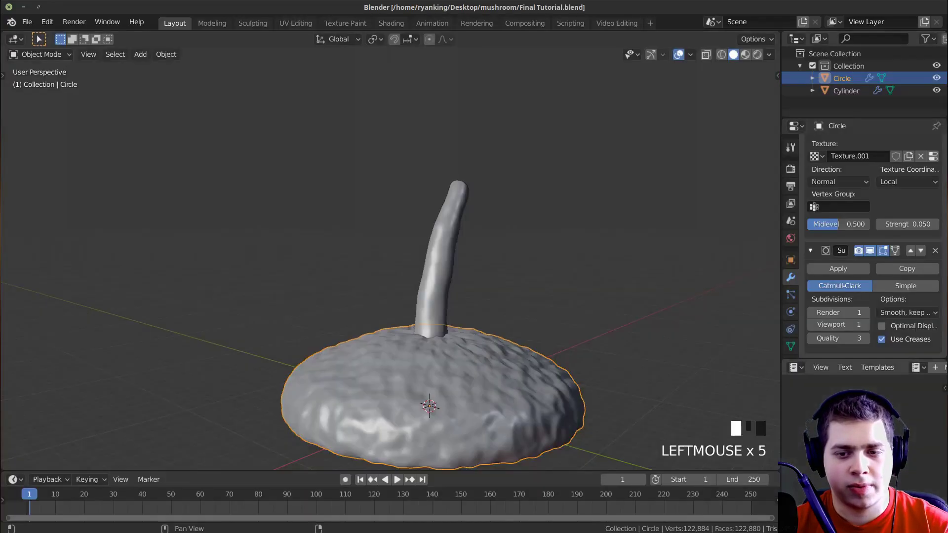
# Step: Add a mesh circle and raise it about 16 m along Z, above the top of the stem
pyautogui.scroll(-2, 652, 269)
pyautogui.moveTo(652, 269); pyautogui.dragTo(694, 296, button='middle')
pyautogui.moveTo(444, 239); pyautogui.dragTo(452, 207, button='middle')
pyautogui.keyDown('shift'); pyautogui.moveTo(451, 207); pyautogui.dragTo(451, 162, button='middle'); pyautogui.keyUp('shift')
pyautogui.keyDown('shift'); pyautogui.moveTo(390, 139); pyautogui.dragTo(405, 108, button='middle'); pyautogui.keyUp('shift')
pyautogui.moveTo(487, 171); pyautogui.dragTo(421, 203, button='middle')
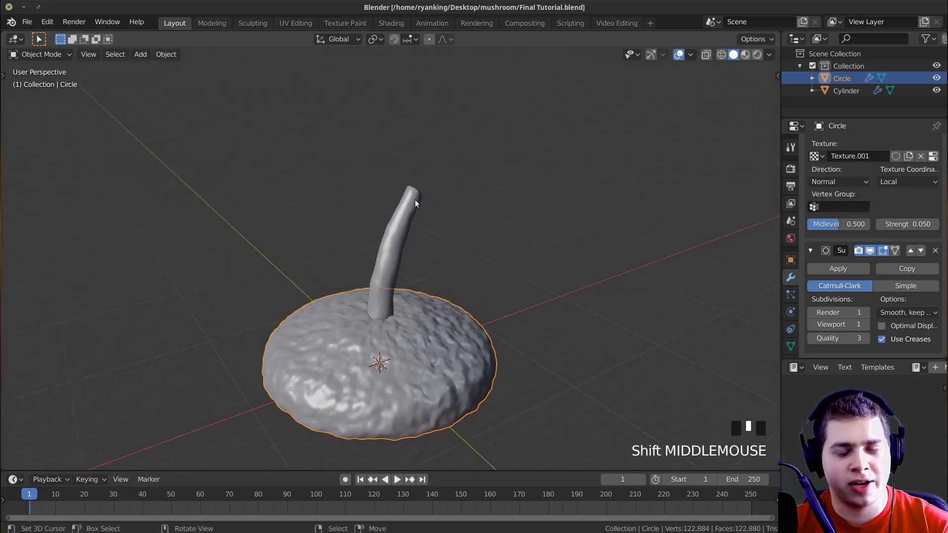
pyautogui.hotkey('shift', 'a')
pyautogui.moveTo(430, 156)
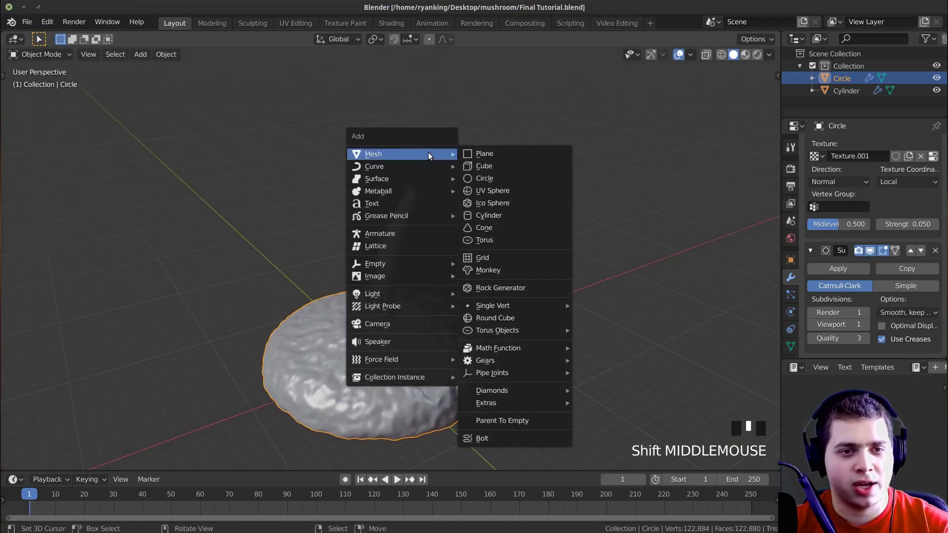
pyautogui.click(491, 180)
pyautogui.moveTo(521, 307); pyautogui.dragTo(509, 275, button='middle')
pyautogui.press('g')
pyautogui.press('z')
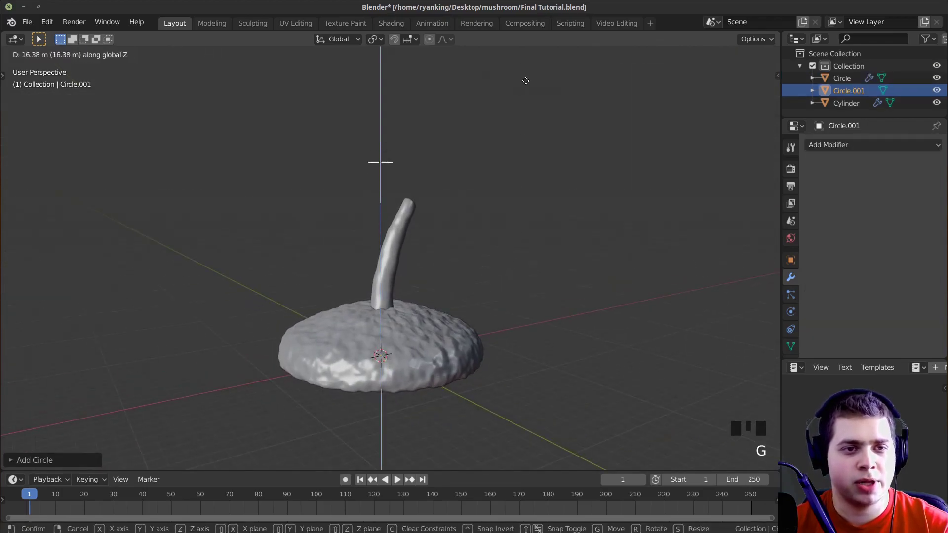
pyautogui.click(525, 80)
# Step: Scale the circle up well beyond the stem's width and fill it with a face in Edit Mode
pyautogui.moveTo(525, 80); pyautogui.dragTo(439, 201, button='middle')
pyautogui.press('s')
pyautogui.click(242, 282)
pyautogui.keyDown('shift'); pyautogui.moveTo(527, 228); pyautogui.dragTo(444, 300, button='middle'); pyautogui.keyUp('shift')
pyautogui.press('Tab')
pyautogui.scroll(1, 531, 250)
pyautogui.press('f')
pyautogui.press('1')
pyautogui.keyDown('shift'); pyautogui.moveTo(439, 208); pyautogui.dragTo(484, 239, button='middle'); pyautogui.keyUp('shift')
pyautogui.scroll(2, 521, 255)
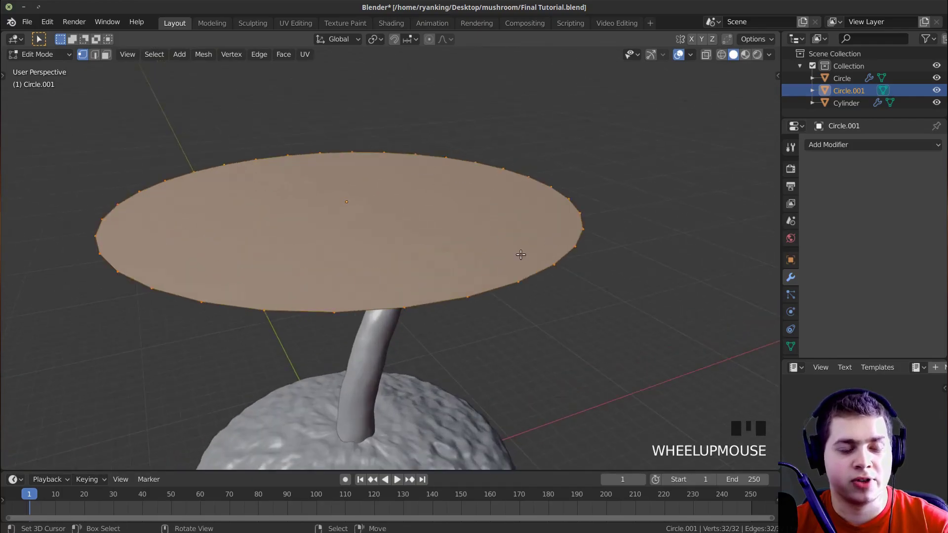
pyautogui.scroll(1, 633, 236)
pyautogui.hotkey('ctrl', 'z')
# Step: Extrude the disc's face upward about 0.5 m and scale the new face to about 1.07
pyautogui.press('e')
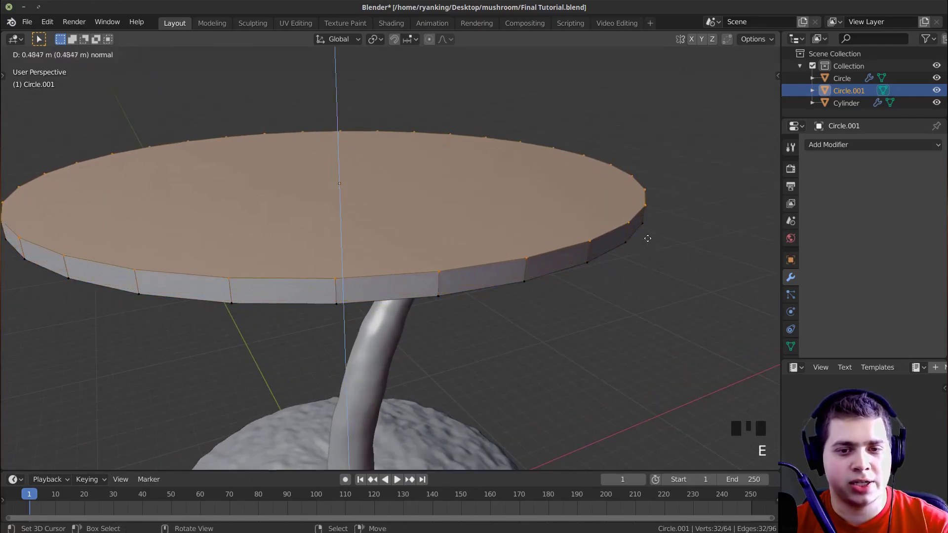
pyautogui.click(648, 232)
pyautogui.scroll(-2, 637, 234)
pyautogui.press('s')
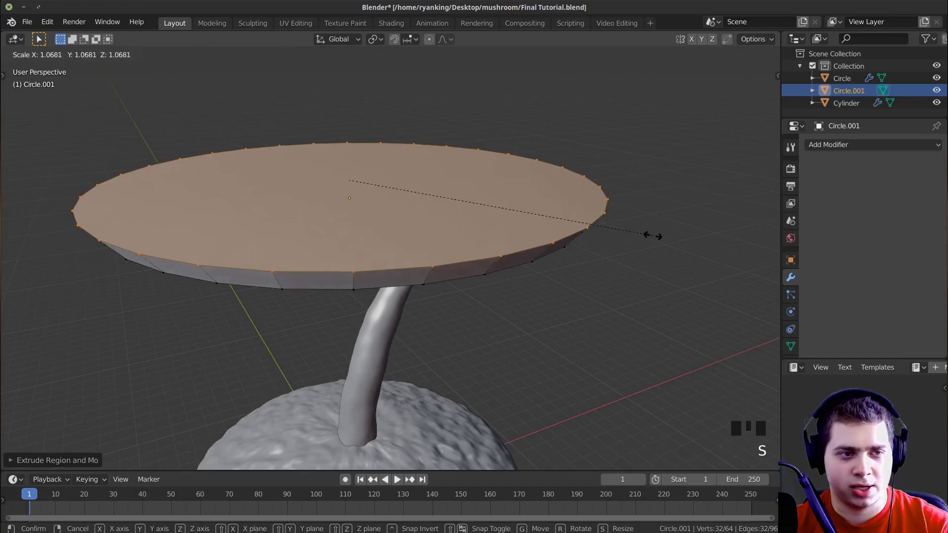
pyautogui.click(658, 235)
pyautogui.moveTo(658, 235); pyautogui.dragTo(638, 245, button='middle')
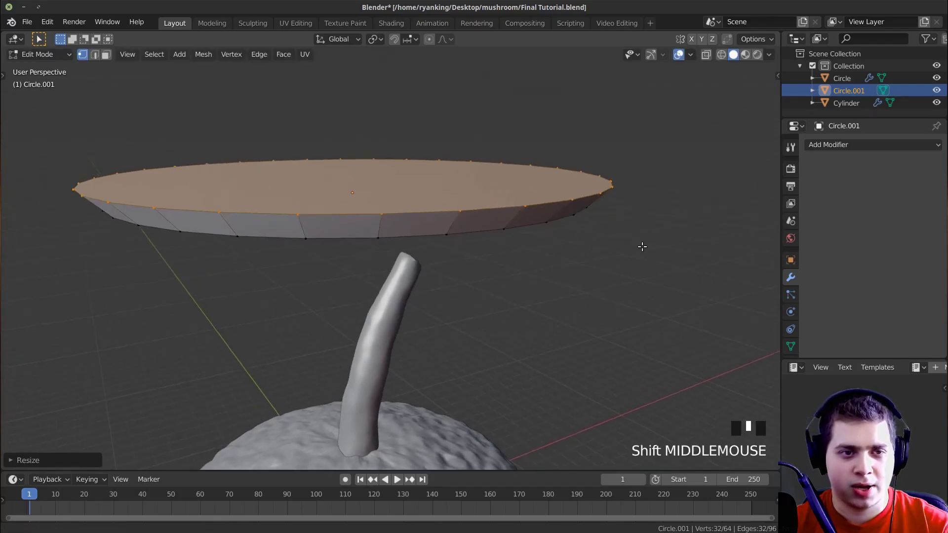
# Step: Extrude the top face upward again and scale it down to about 0.38 to form the cap's sloping side
pyautogui.press('e')
pyautogui.click(639, 145)
pyautogui.keyDown('shift'); pyautogui.moveTo(639, 145); pyautogui.dragTo(658, 233, button='middle'); pyautogui.keyUp('shift')
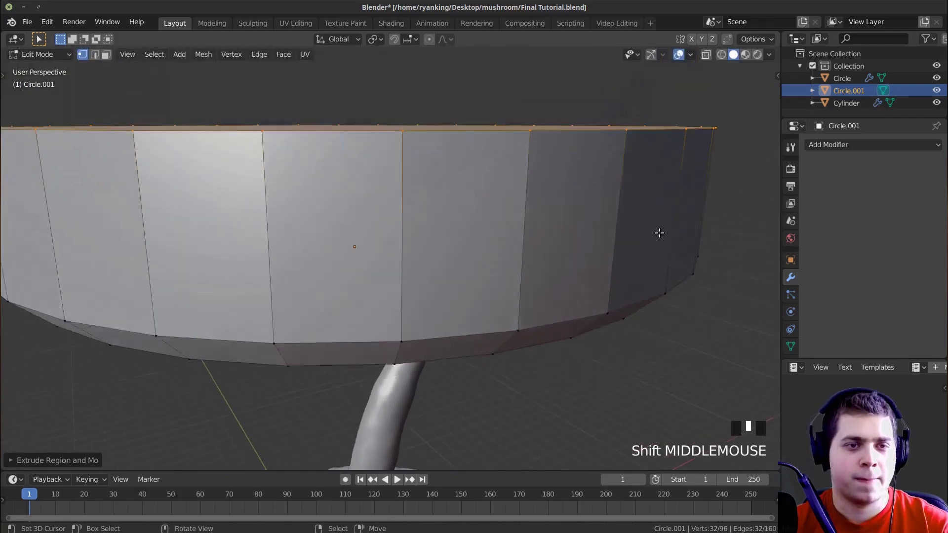
pyautogui.scroll(-2, 651, 230)
pyautogui.press('s')
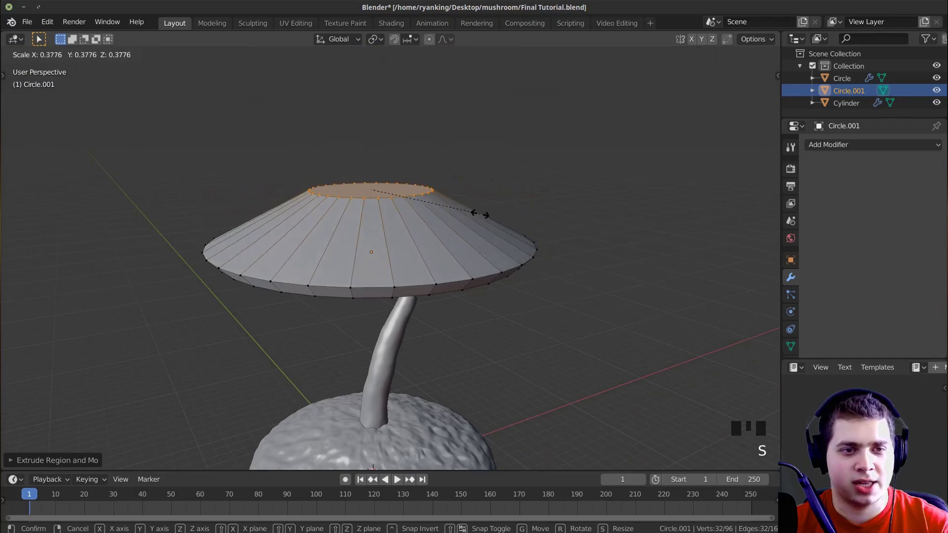
pyautogui.click(486, 212)
pyautogui.moveTo(486, 212); pyautogui.dragTo(573, 208, button='middle')
pyautogui.scroll(2, 586, 207)
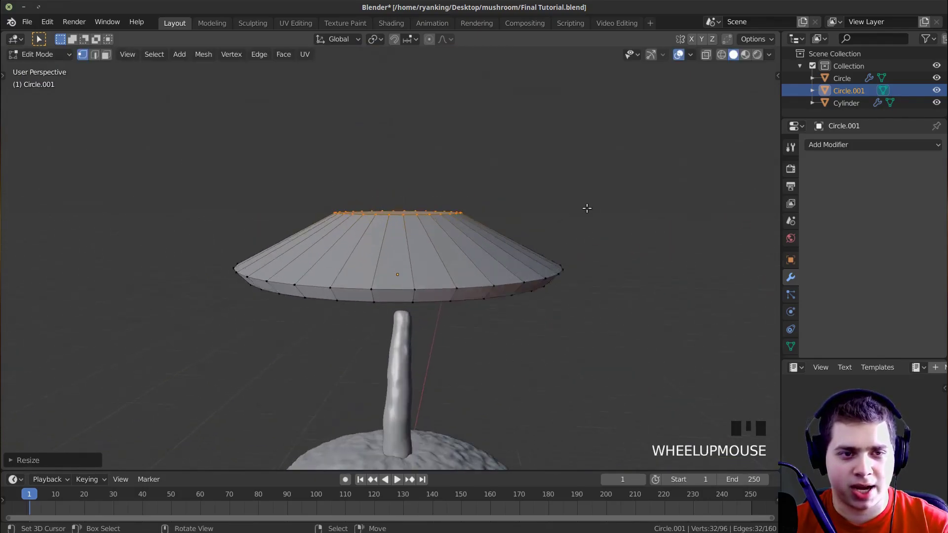
# Step: Move the cap's narrow top face higher along the Z axis
pyautogui.press('g')
pyautogui.press('z')
pyautogui.click(588, 167)
# Step: Extrude the cap's top face upward once more and scale it down to a small tip
pyautogui.moveTo(588, 168); pyautogui.dragTo(616, 271, button='middle')
pyautogui.press('e')
pyautogui.click(612, 238)
pyautogui.press('s')
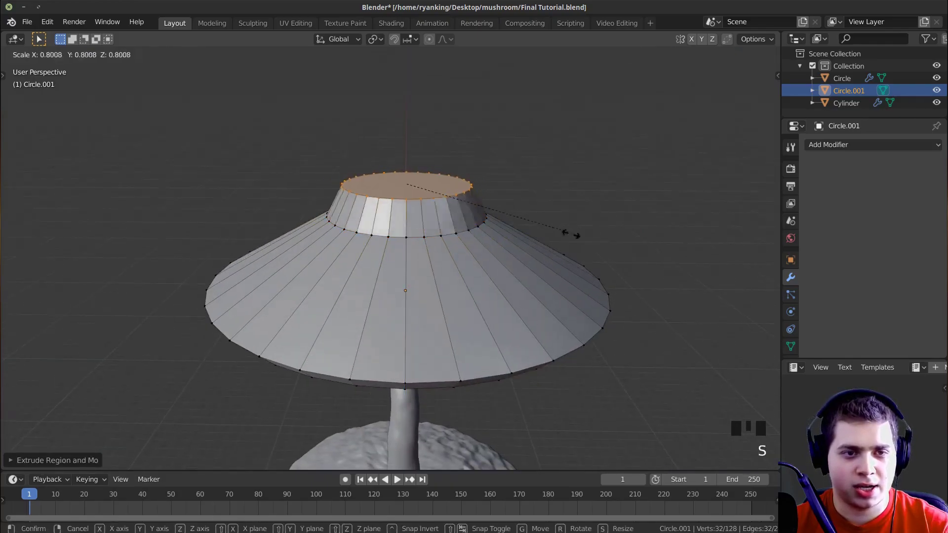
pyautogui.click(459, 202)
pyautogui.scroll(2, 467, 163)
pyautogui.moveTo(459, 202)
pyautogui.mouseDown(button='middle')
pyautogui.moveTo(466, 161)
pyautogui.moveTo(467, 212)
pyautogui.mouseUp(button='middle')
pyautogui.press('Tab')
pyautogui.scroll(-5, 466, 172)
# Step: Show the cap mesh in Edit Mode from the front orthographic view with wireframe display
pyautogui.press('Tab')
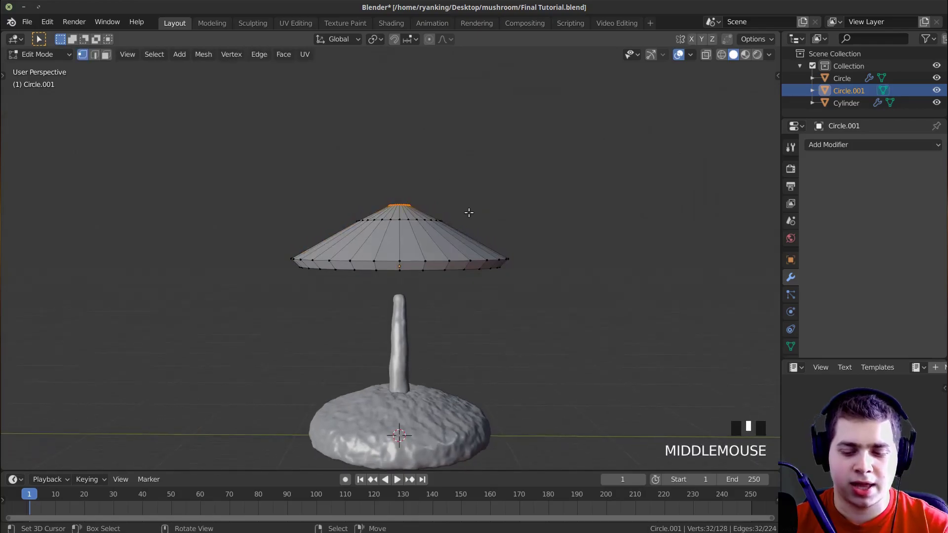
pyautogui.press('KP_1')
pyautogui.scroll(3, 472, 218)
pyautogui.press('z')
pyautogui.press('z')
pyautogui.press('z')
pyautogui.press('z')
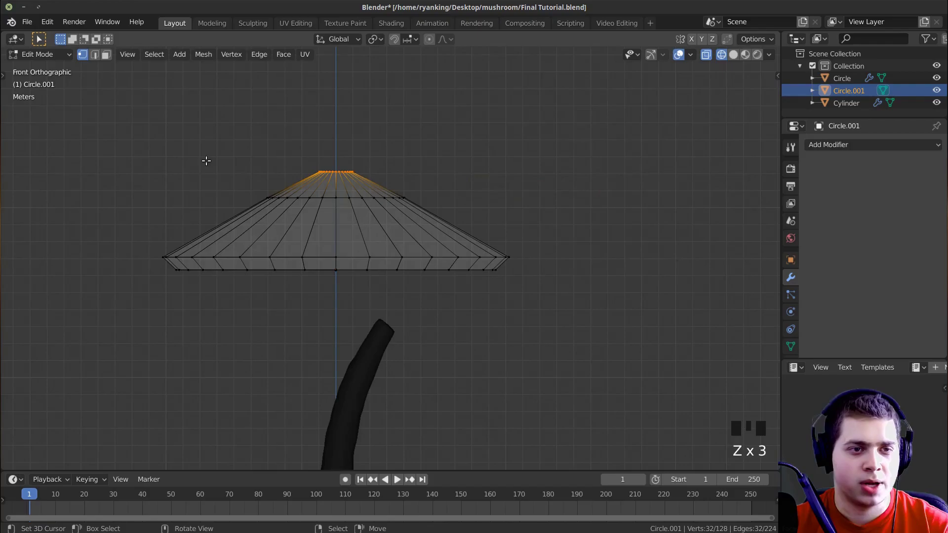
# Step: Select the cap's two upper vertex rings and adjust their height along the Z axis
pyautogui.press('a')
pyautogui.press('b')
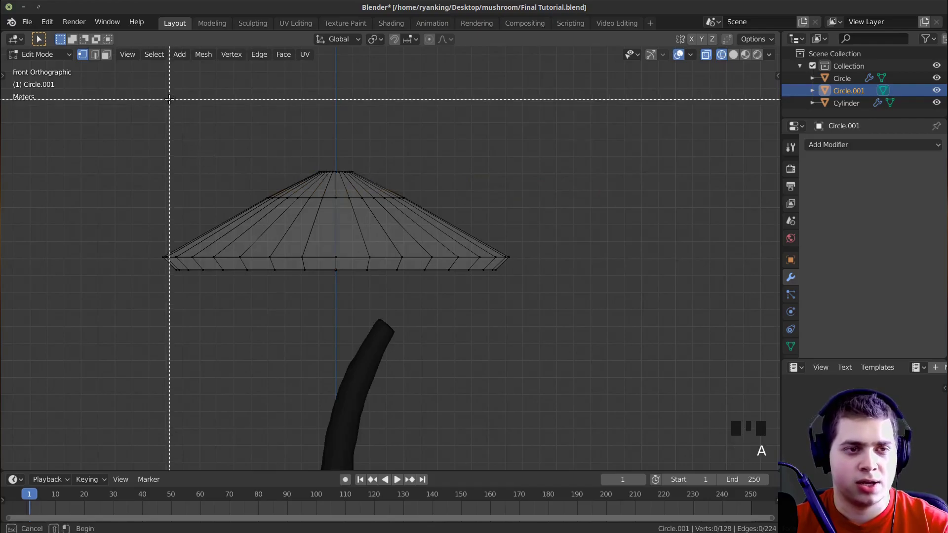
pyautogui.moveTo(167, 88); pyautogui.dragTo(450, 218)
pyautogui.press('g')
pyautogui.press('z')
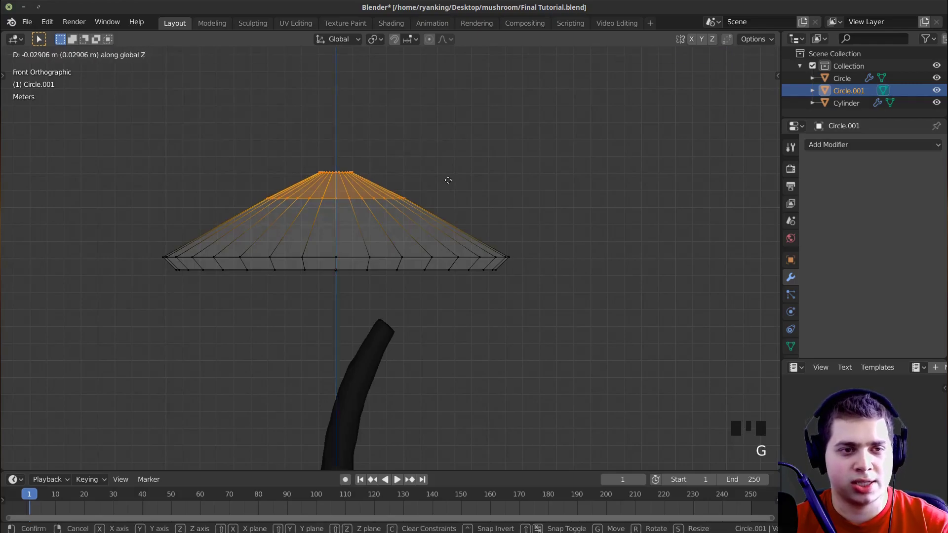
pyautogui.click(458, 236)
pyautogui.press('Tab')
pyautogui.press('Tab')
pyautogui.press('g')
pyautogui.press('z')
pyautogui.press('Escape')
# Step: Select only the cap's topmost vertex ring, adjust its height along the Z axis, and return to Object Mode
pyautogui.hotkey('alt', 'a')
pyautogui.moveTo(294, 157); pyautogui.dragTo(372, 198)
pyautogui.press('g')
pyautogui.press('z')
pyautogui.click(382, 246)
pyautogui.press('Tab')
# Step: Switch to solid shading and add a Subdivision Surface modifier to the cap with render and viewport levels of 4
pyautogui.moveTo(382, 245)
pyautogui.mouseDown(button='middle')
pyautogui.moveTo(368, 245)
pyautogui.moveTo(457, 215)
pyautogui.moveTo(444, 266)
pyautogui.mouseUp(button='middle')
pyautogui.hotkey('shift', 'z')
pyautogui.scroll(1, 334, 199)
pyautogui.moveTo(413, 176); pyautogui.dragTo(448, 265, button='middle')
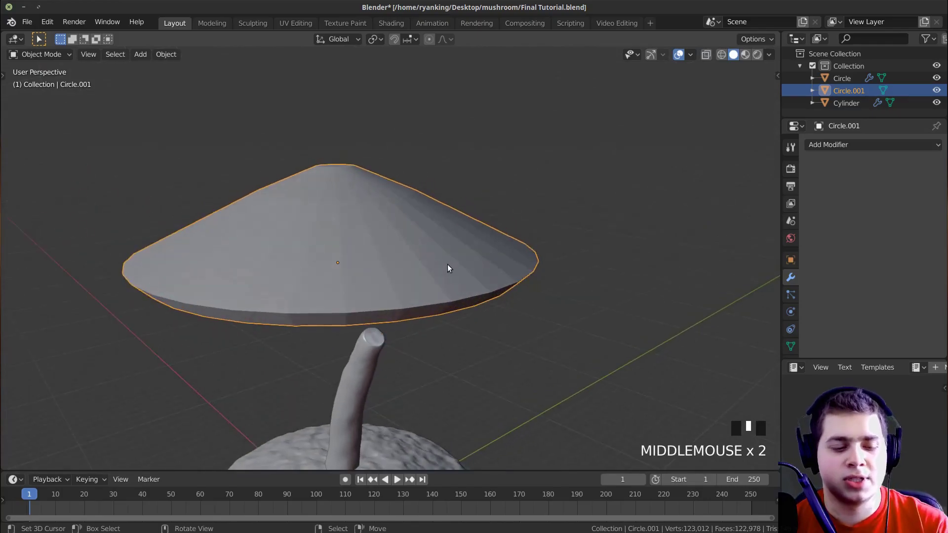
pyautogui.hotkey('ctrl', '2')
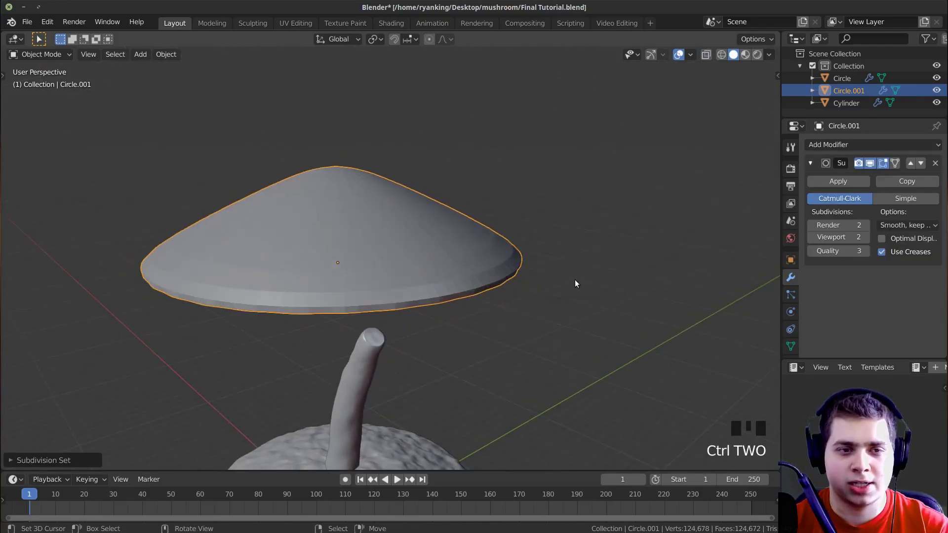
pyautogui.moveTo(579, 286); pyautogui.dragTo(582, 197, button='middle')
pyautogui.click(865, 225)
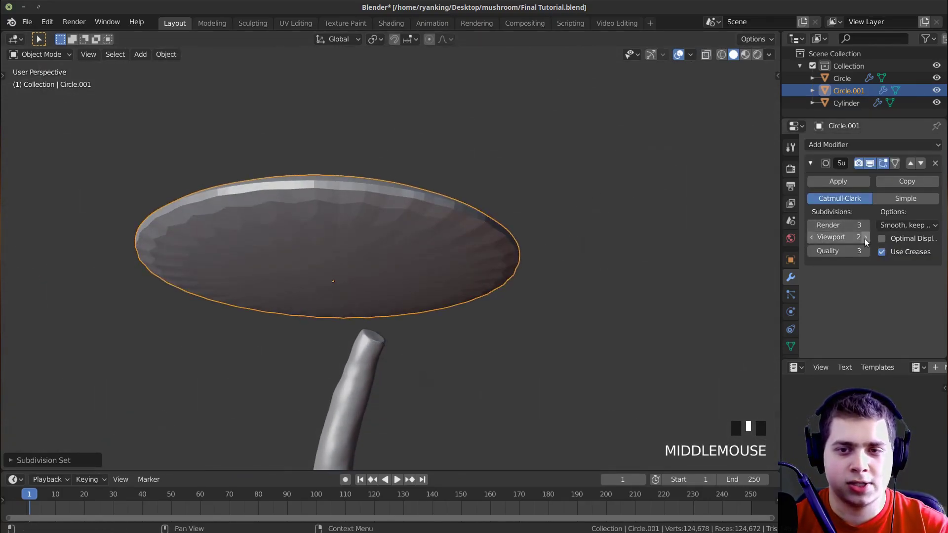
pyautogui.click(864, 238)
pyautogui.click(865, 238)
# Step: Inset the cap's top face and scale the inner face down to smooth out the tip
pyautogui.moveTo(458, 246); pyautogui.dragTo(449, 302, button='middle')
pyautogui.scroll(5, 363, 256)
pyautogui.moveTo(363, 256); pyautogui.dragTo(389, 269, button='middle')
pyautogui.press('Tab')
pyautogui.scroll(-2, 434, 242)
pyautogui.press('i')
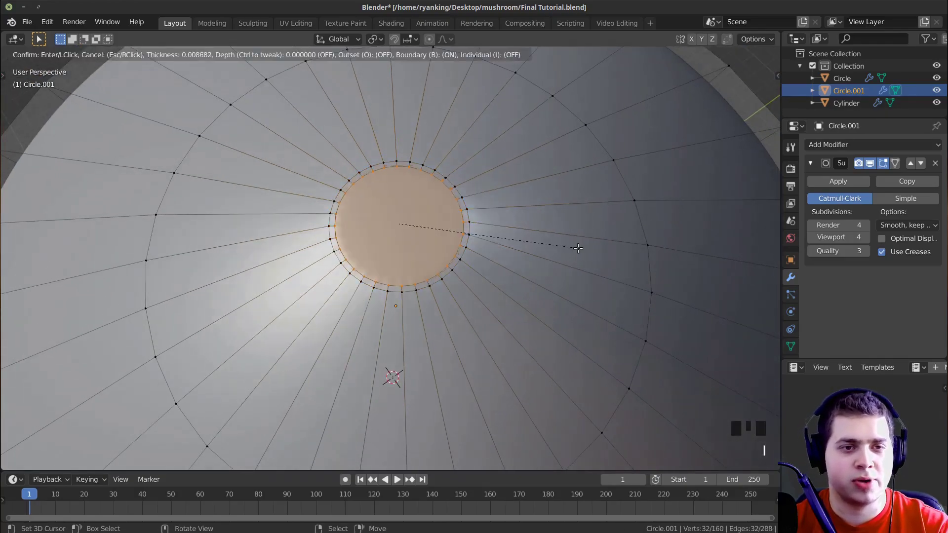
pyautogui.click(540, 247)
pyautogui.press('Tab')
pyautogui.press('Tab')
pyautogui.press('s')
pyautogui.click(488, 245)
pyautogui.press('Tab')
# Step: Set the cap's render and viewport subdivision levels to 3
pyautogui.moveTo(488, 246); pyautogui.dragTo(443, 212, button='middle')
pyautogui.scroll(-3, 459, 202)
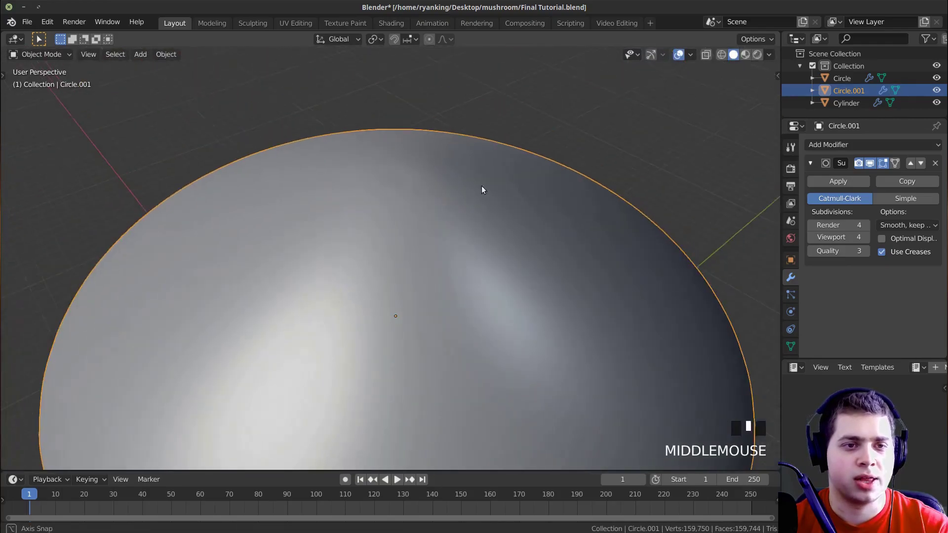
pyautogui.click(812, 226)
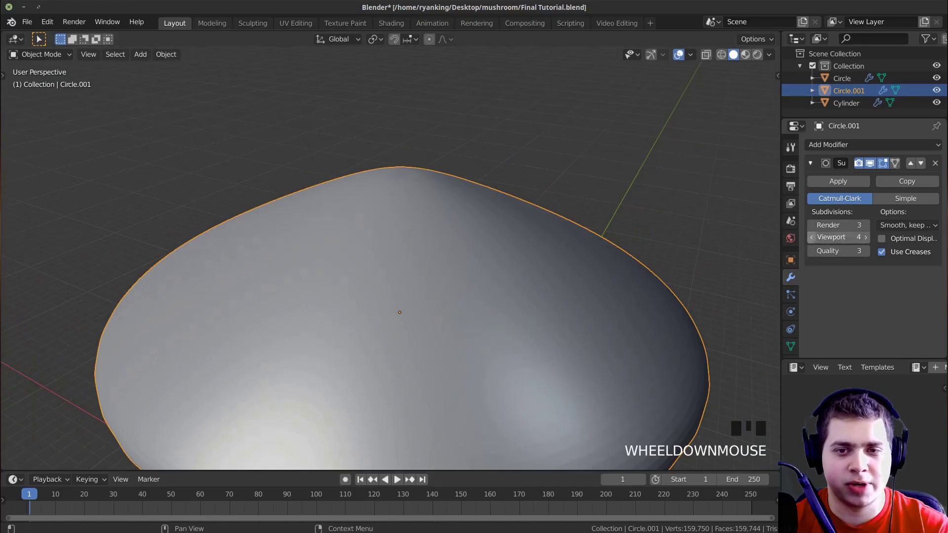
pyautogui.keyDown('ctrl'); pyautogui.scroll(-1, 814, 245); pyautogui.keyUp('ctrl')
pyautogui.scroll(-3, 537, 327)
# Step: Select the large face on the cap's underside and inset it to leave a rim
pyautogui.moveTo(537, 328); pyautogui.dragTo(452, 275, button='middle')
pyautogui.press('Tab')
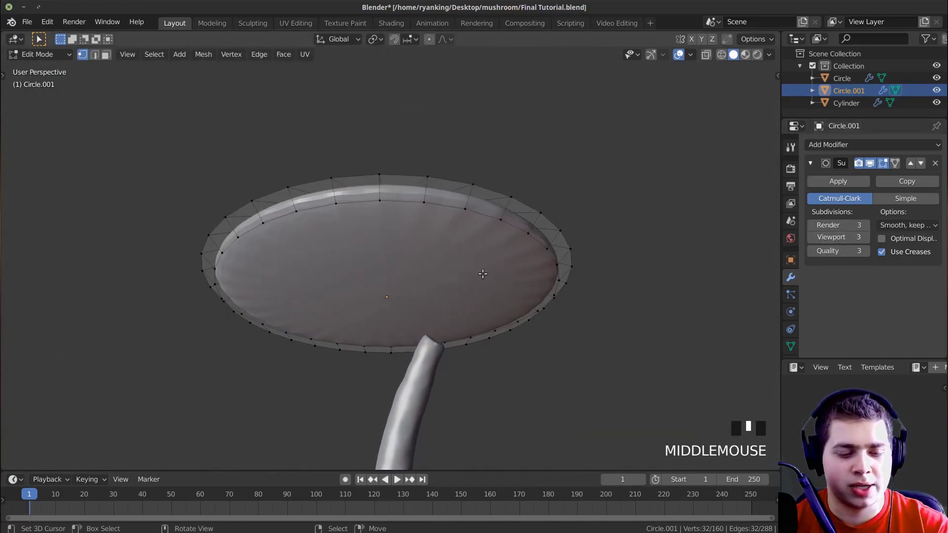
pyautogui.press('3')
pyautogui.click(433, 245)
pyautogui.scroll(1, 634, 227)
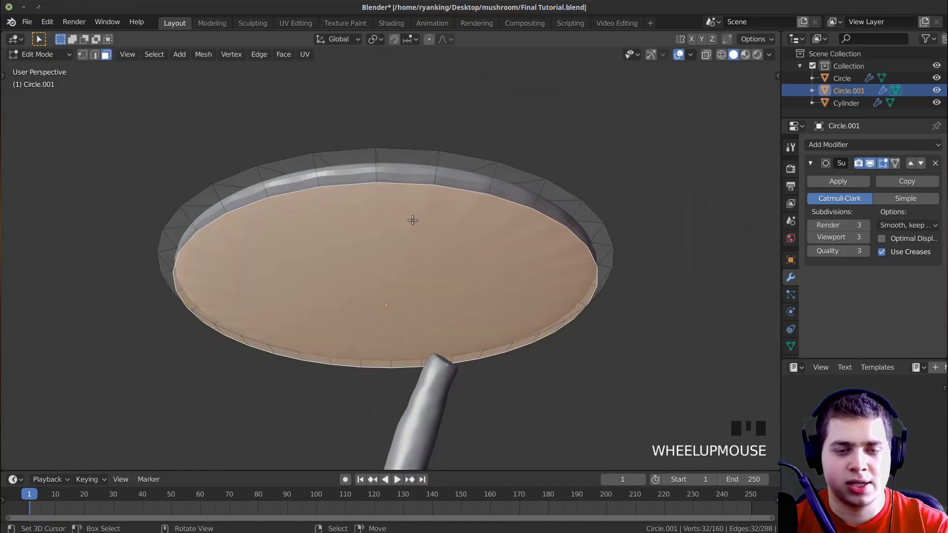
pyautogui.moveTo(523, 268); pyautogui.dragTo(676, 220, button='middle')
pyautogui.press('i')
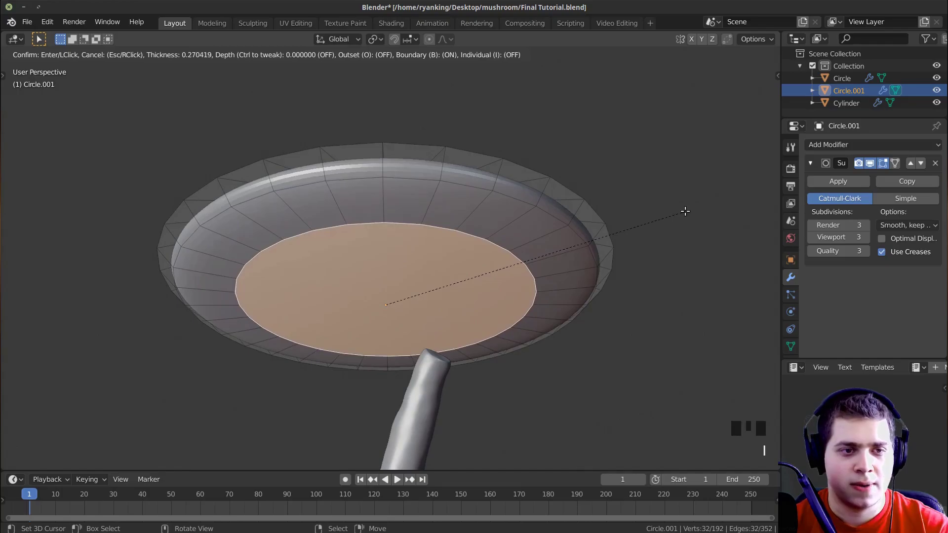
pyautogui.click(655, 290)
# Step: Extrude the inset underside face into the cap and scale it down to about 0.5
pyautogui.press('e')
pyautogui.click(751, 263)
pyautogui.press('s')
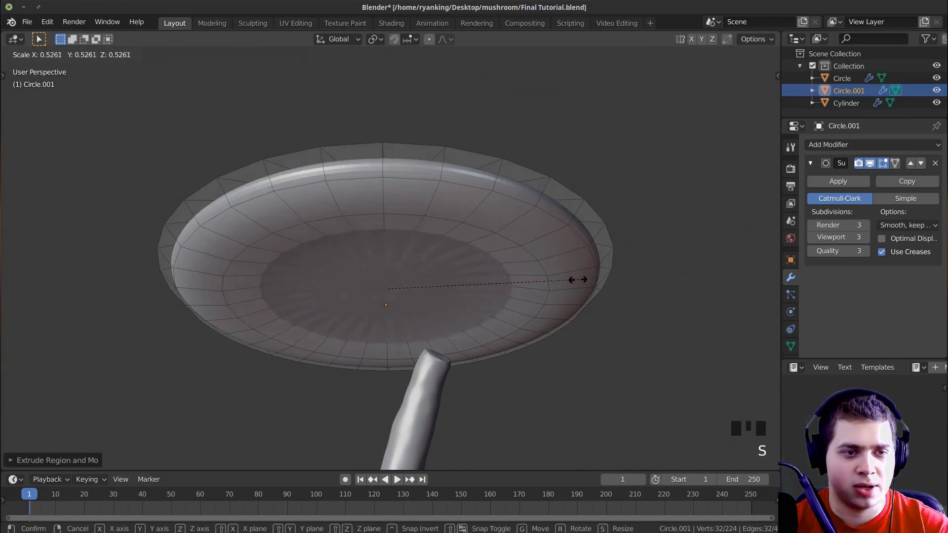
pyautogui.click(560, 283)
# Step: Inset the recessed face under the cap once more and return to Object Mode
pyautogui.moveTo(561, 283); pyautogui.dragTo(406, 180, button='middle')
pyautogui.scroll(2, 406, 179)
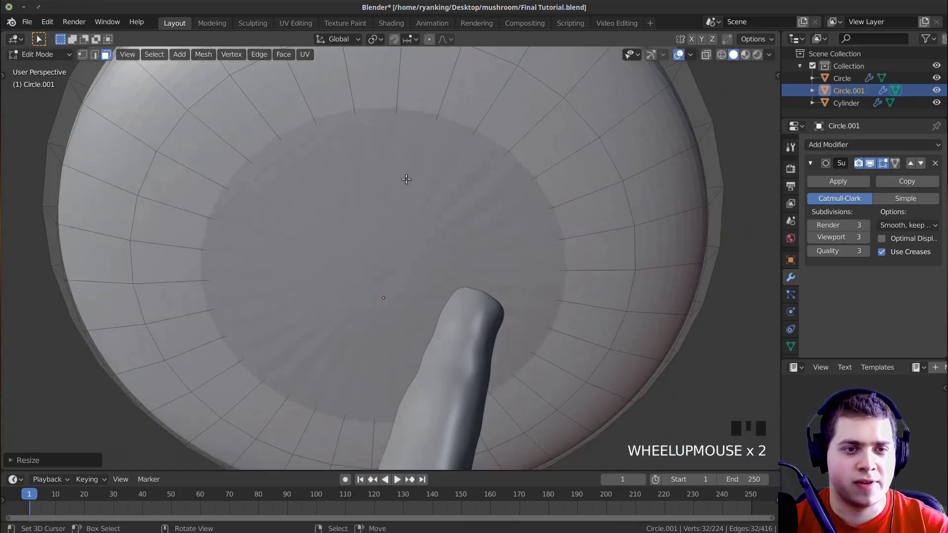
pyautogui.press('i')
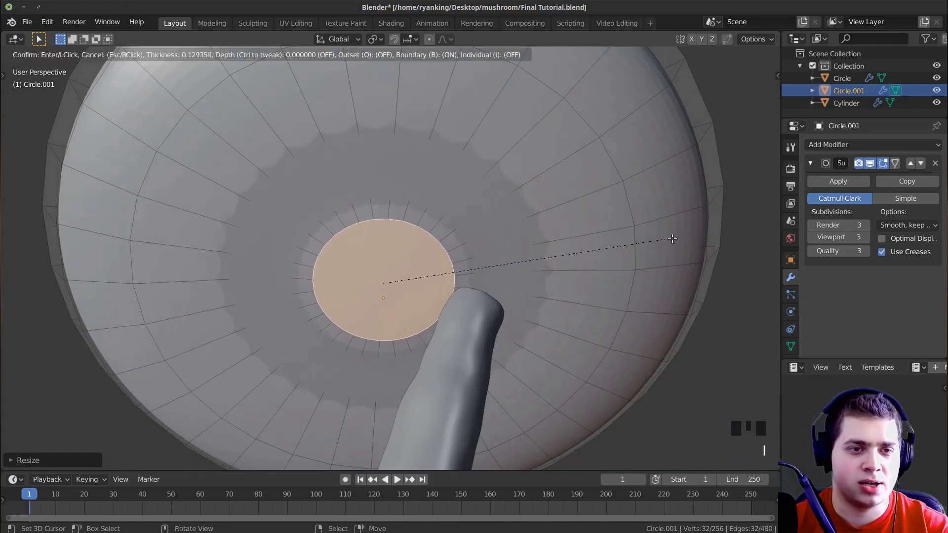
pyautogui.click(655, 243)
pyautogui.press('Tab')
# Step: Apply the cap's Subdivision Surface modifier and shade the cap smooth
pyautogui.scroll(-1, 538, 224)
pyautogui.moveTo(539, 225); pyautogui.dragTo(635, 292, button='middle')
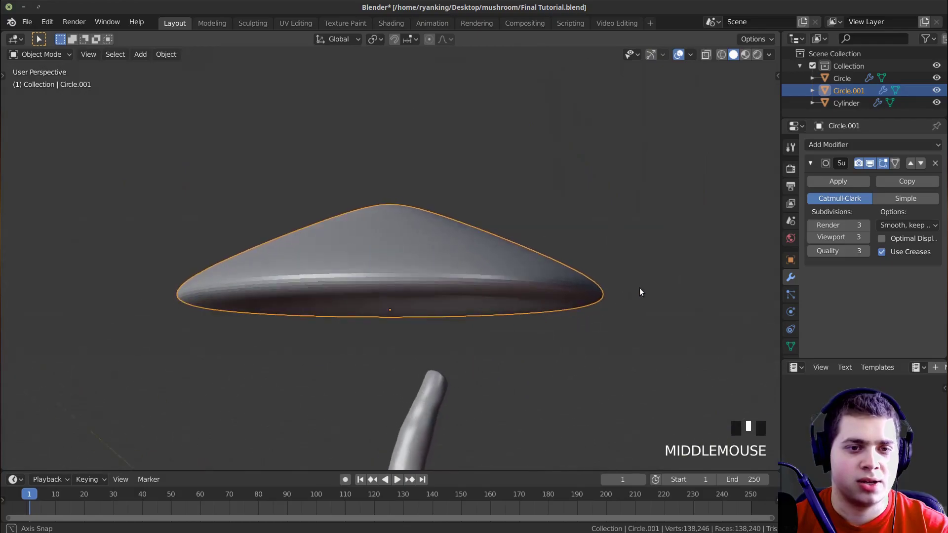
pyautogui.scroll(-2, 562, 262)
pyautogui.moveTo(562, 262); pyautogui.dragTo(526, 343, button='middle')
pyautogui.scroll(-1, 497, 273)
pyautogui.scroll(3, 607, 326)
pyautogui.keyDown('shift'); pyautogui.moveTo(607, 325); pyautogui.dragTo(807, 197, button='middle'); pyautogui.keyUp('shift')
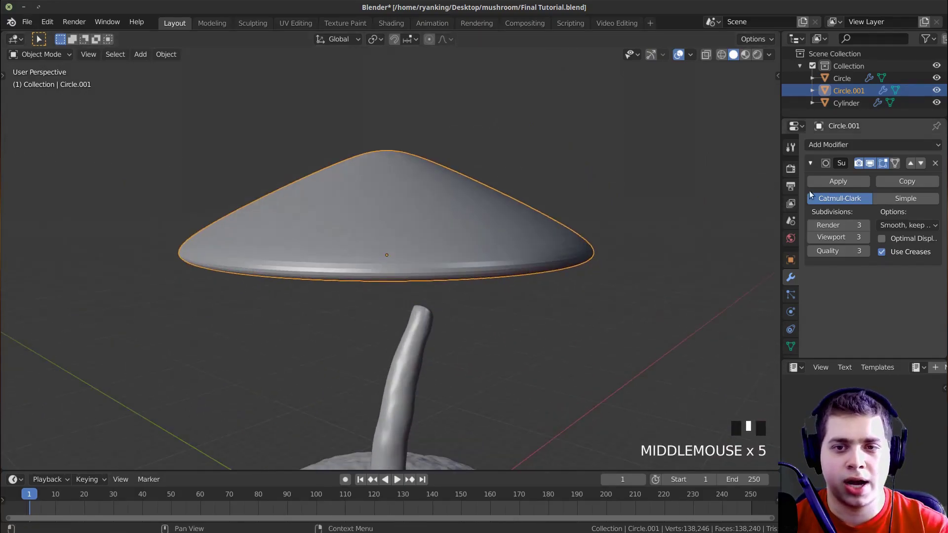
pyautogui.click(838, 182)
pyautogui.click(165, 56)
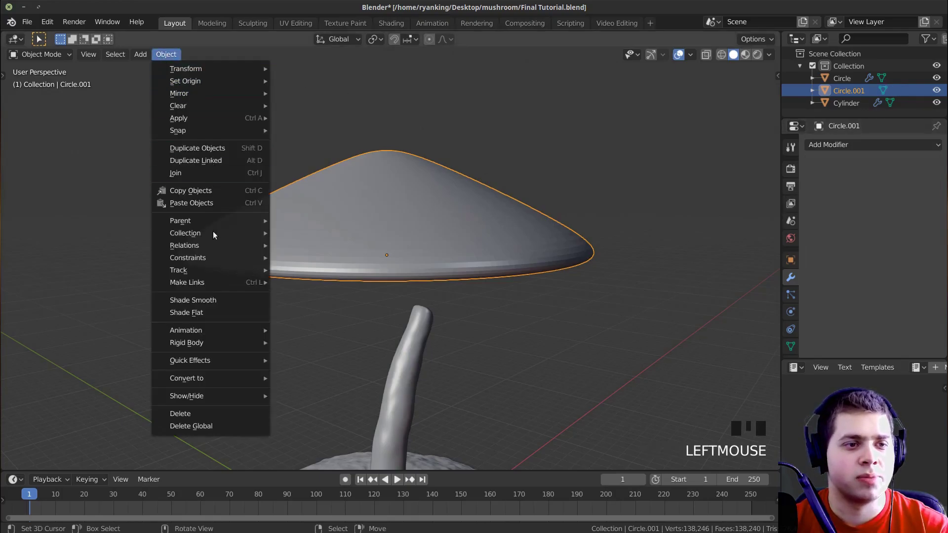
pyautogui.click(208, 301)
# Step: Apply all transforms to the cap
pyautogui.moveTo(286, 224)
pyautogui.mouseDown(button='middle')
pyautogui.moveTo(291, 301)
pyautogui.moveTo(321, 205)
pyautogui.mouseUp(button='middle')
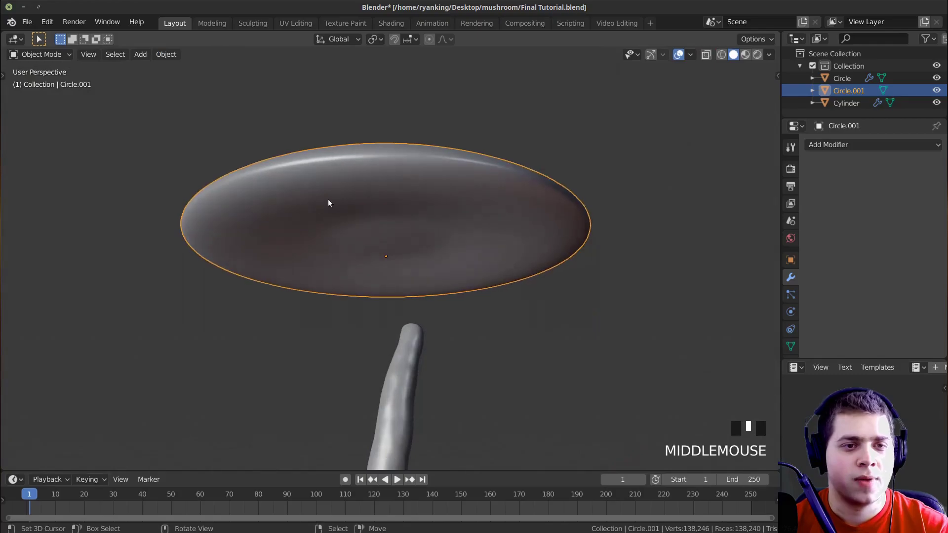
pyautogui.scroll(-2, 442, 181)
pyautogui.moveTo(456, 159); pyautogui.dragTo(452, 188, button='middle')
pyautogui.moveTo(404, 231); pyautogui.dragTo(441, 254, button='middle')
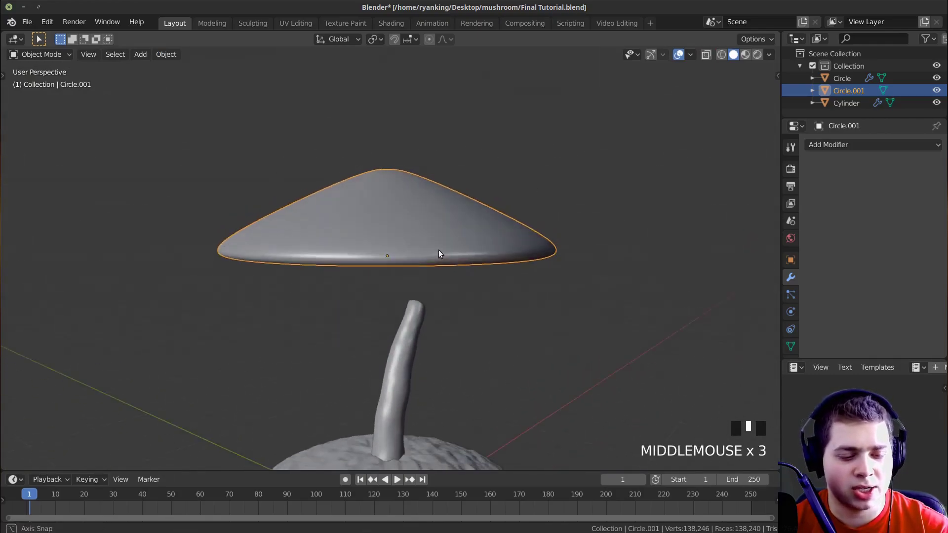
pyautogui.hotkey('ctrl', 'a')
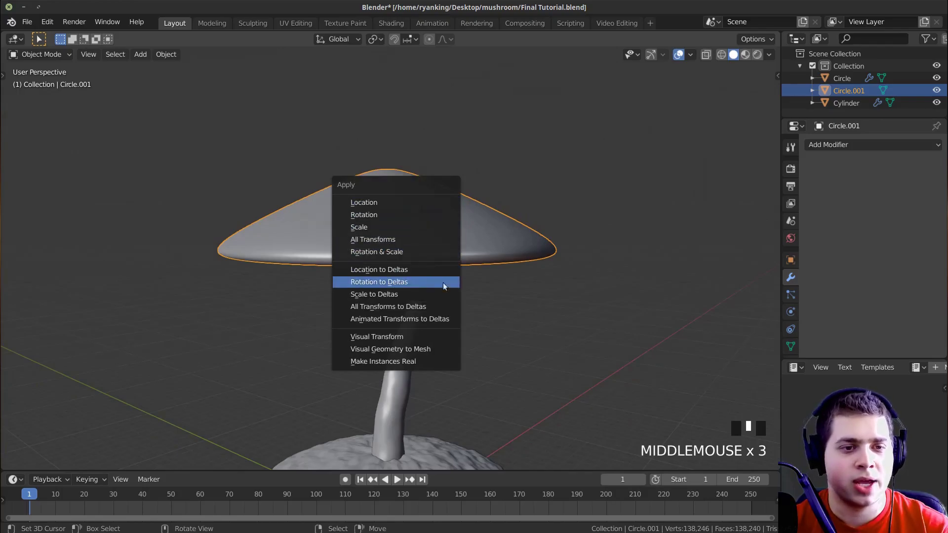
pyautogui.click(366, 240)
# Step: Select the stem and hide it
pyautogui.moveTo(365, 240); pyautogui.dragTo(580, 240, button='middle')
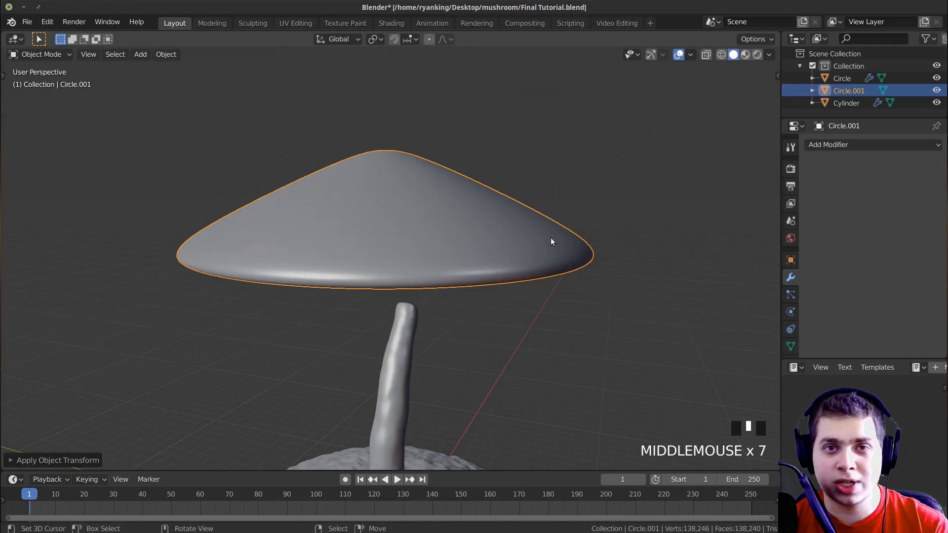
pyautogui.moveTo(422, 278); pyautogui.dragTo(366, 207, button='middle')
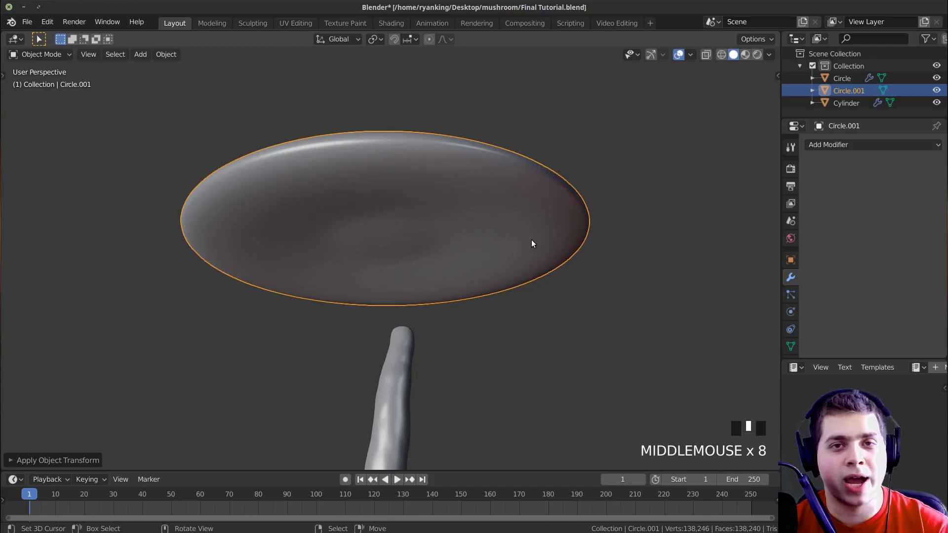
pyautogui.keyDown('shift'); pyautogui.moveTo(529, 239); pyautogui.dragTo(434, 193, button='middle'); pyautogui.keyUp('shift')
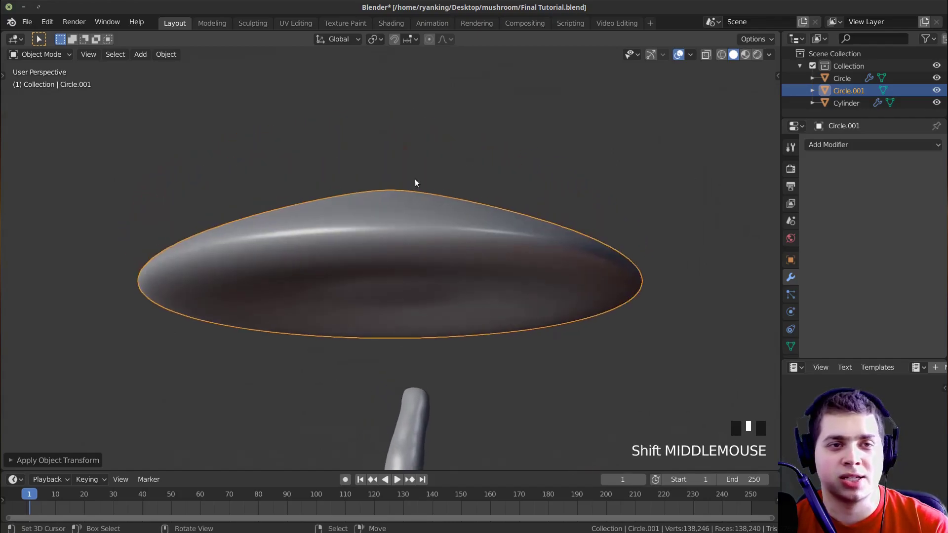
pyautogui.moveTo(373, 232); pyautogui.dragTo(391, 144, button='middle')
pyautogui.scroll(3, 430, 202)
pyautogui.click(428, 200)
pyautogui.keyDown('shift'); pyautogui.moveTo(428, 200); pyautogui.dragTo(419, 243, button='middle'); pyautogui.keyUp('shift')
pyautogui.press('h')
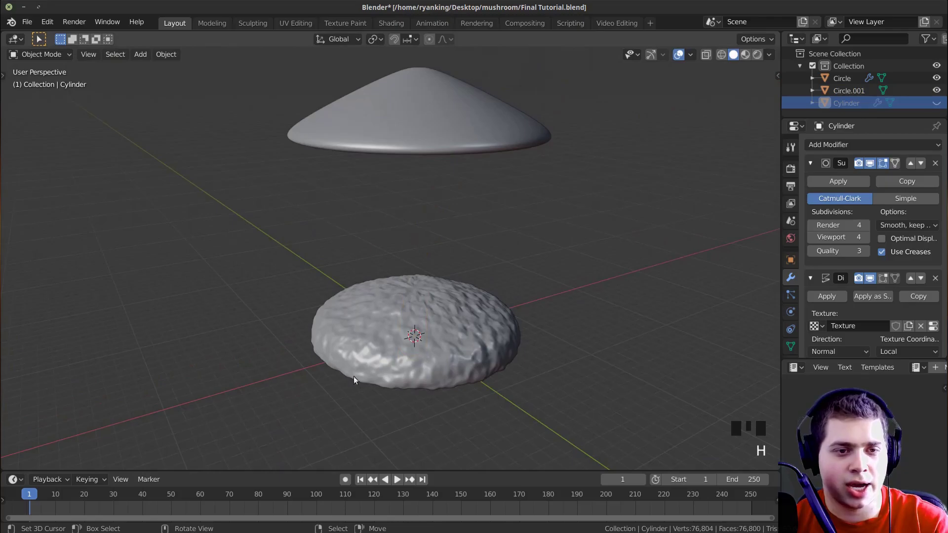
# Step: Select the bumpy base mound and hide it
pyautogui.rightClick(353, 326)
pyautogui.scroll(-3, 361, 296)
pyautogui.moveTo(365, 277); pyautogui.dragTo(392, 298, button='middle')
pyautogui.scroll(1, 377, 236)
pyautogui.press('h')
# Step: Select the cap and frame it in the viewport
pyautogui.rightClick(387, 196)
pyautogui.scroll(-2, 390, 223)
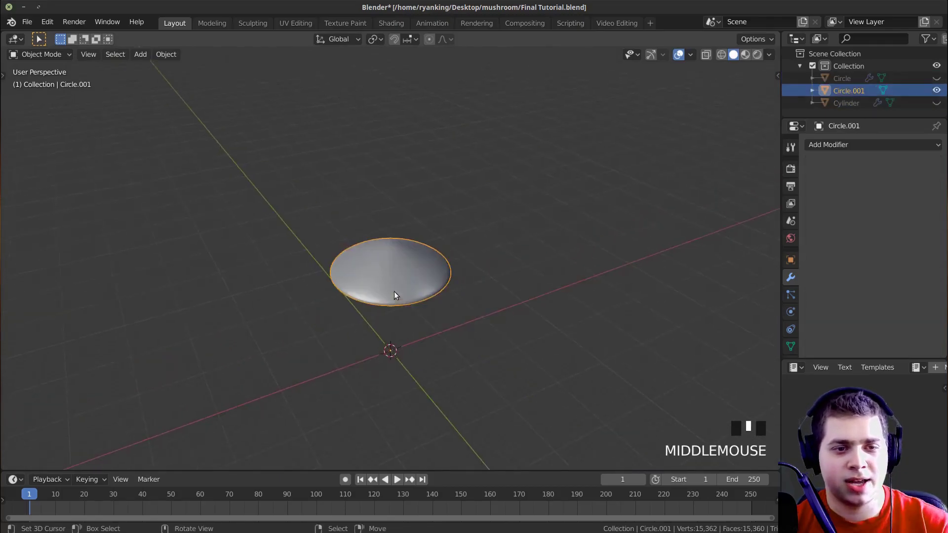
pyautogui.press('KP_Decimal')
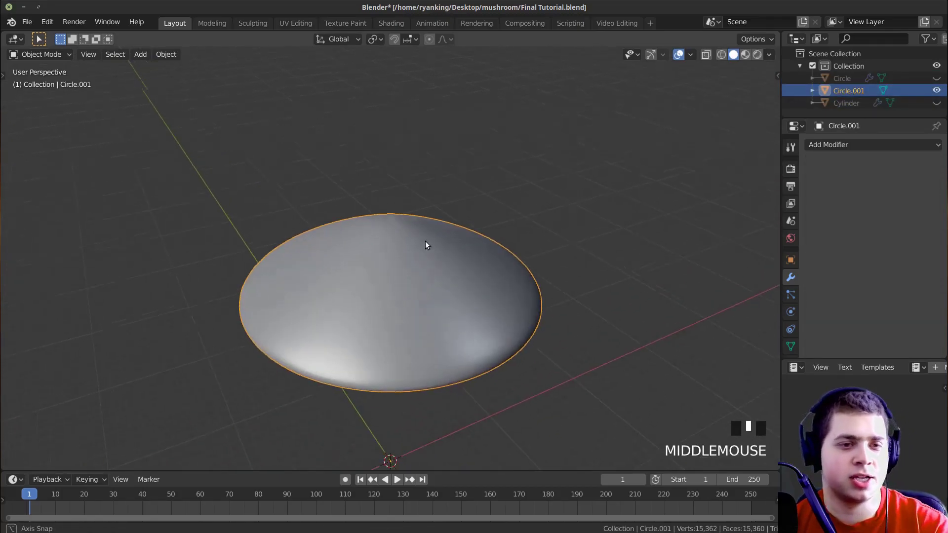
# Step: Switch to the Sculpting workspace for the cap
pyautogui.moveTo(425, 248); pyautogui.dragTo(403, 160, button='middle')
pyautogui.moveTo(341, 173); pyautogui.dragTo(372, 178, button='middle')
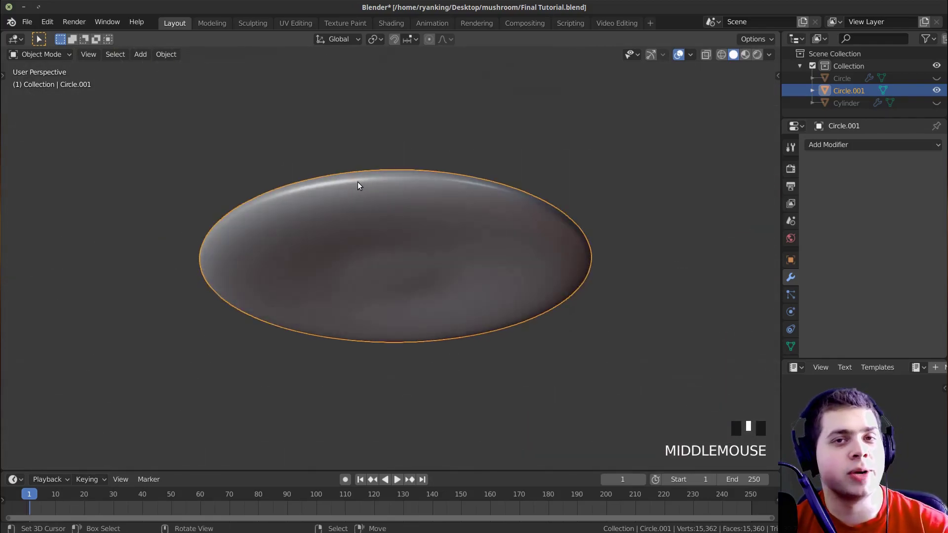
pyautogui.scroll(1, 405, 157)
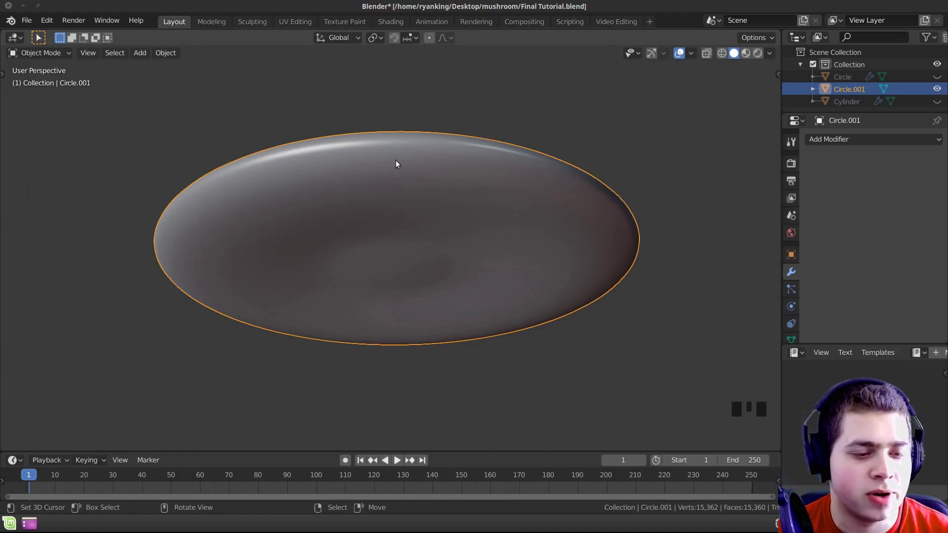
pyautogui.moveTo(390, 193); pyautogui.dragTo(402, 266, button='middle')
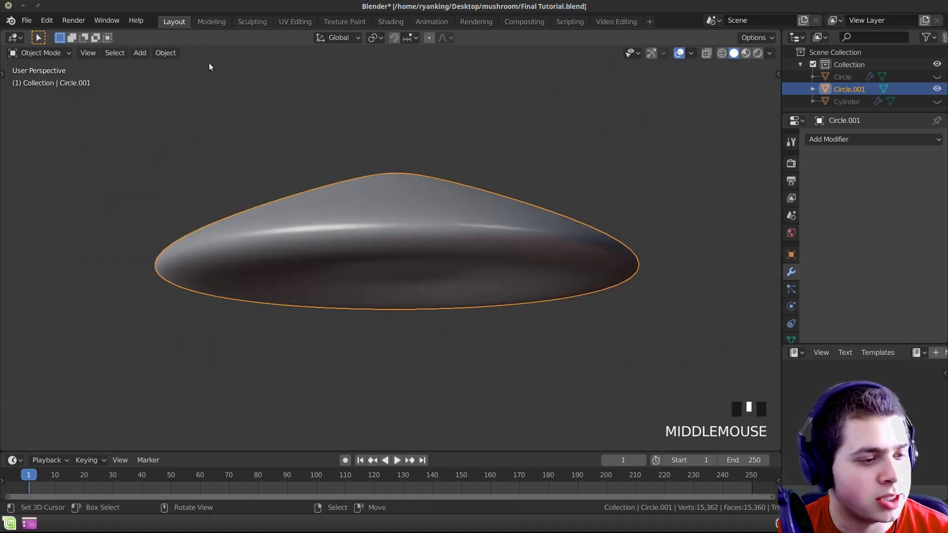
pyautogui.click(252, 22)
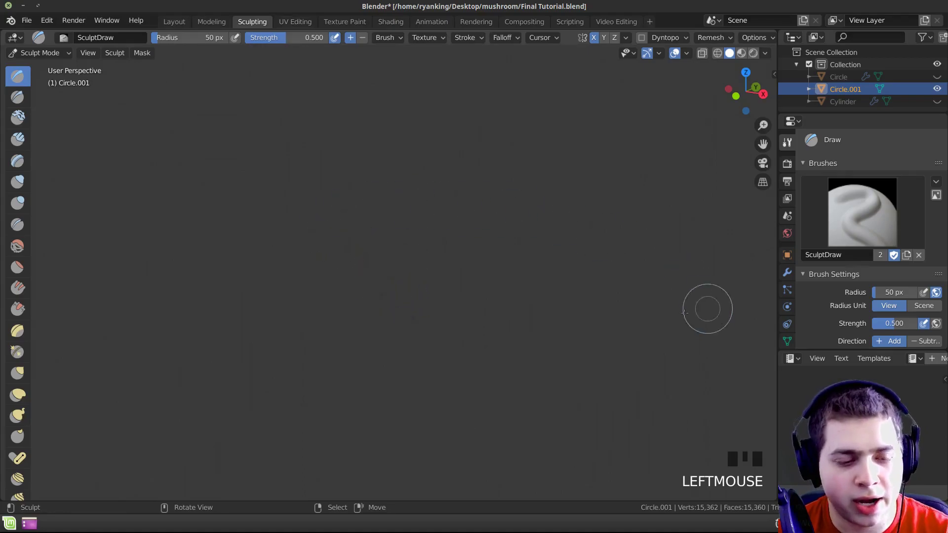
# Step: Face the cap's underside straight on and enable Dyntopo for sculpting
pyautogui.keyDown('shift'); pyautogui.moveTo(354, 217); pyautogui.dragTo(335, 268, button='middle'); pyautogui.keyUp('shift')
pyautogui.moveTo(334, 269)
pyautogui.keyDown('shift'); pyautogui.mouseDown(button='middle')
pyautogui.moveTo(342, 214)
pyautogui.moveTo(327, 207)
pyautogui.mouseUp(button='middle'); pyautogui.keyUp('shift')
pyautogui.moveTo(328, 208)
pyautogui.keyDown('ctrl'); pyautogui.mouseDown(button='middle')
pyautogui.moveTo(430, 293)
pyautogui.moveTo(349, 159)
pyautogui.moveTo(424, 189)
pyautogui.moveTo(422, 212)
pyautogui.moveTo(412, 196)
pyautogui.mouseUp(button='middle'); pyautogui.keyUp('ctrl')
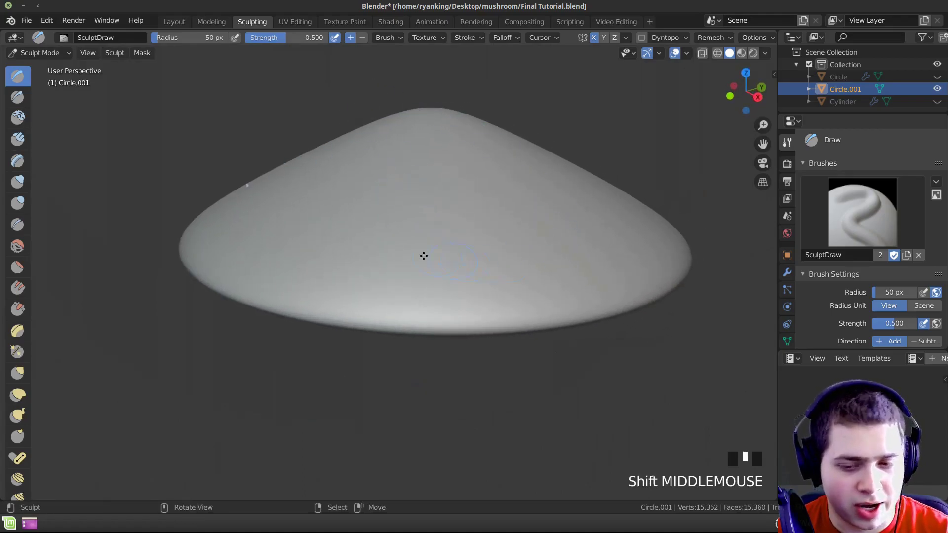
pyautogui.moveTo(331, 249)
pyautogui.mouseDown(button='middle')
pyautogui.moveTo(378, 237)
pyautogui.moveTo(390, 215)
pyautogui.mouseUp(button='middle')
pyautogui.moveTo(390, 215)
pyautogui.keyDown('shift'); pyautogui.mouseDown(button='middle')
pyautogui.moveTo(381, 239)
pyautogui.moveTo(365, 230)
pyautogui.moveTo(387, 208)
pyautogui.mouseUp(button='middle'); pyautogui.keyUp('shift')
pyautogui.moveTo(132, 134)
pyautogui.mouseDown(button='middle')
pyautogui.moveTo(327, 154)
pyautogui.moveTo(345, 128)
pyautogui.mouseUp(button='middle')
pyautogui.keyDown('ctrl'); pyautogui.moveTo(344, 128); pyautogui.dragTo(392, 167, button='middle'); pyautogui.keyUp('ctrl')
pyautogui.keyDown('ctrl'); pyautogui.moveTo(375, 192); pyautogui.dragTo(368, 167, button='middle'); pyautogui.keyUp('ctrl')
pyautogui.scroll(-7, 845, 321)
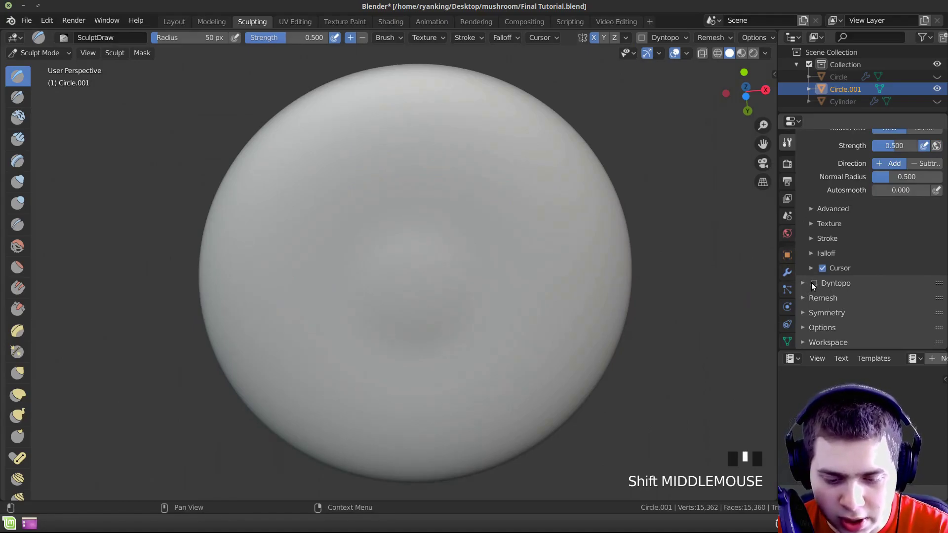
pyautogui.click(812, 283)
pyautogui.click(790, 315)
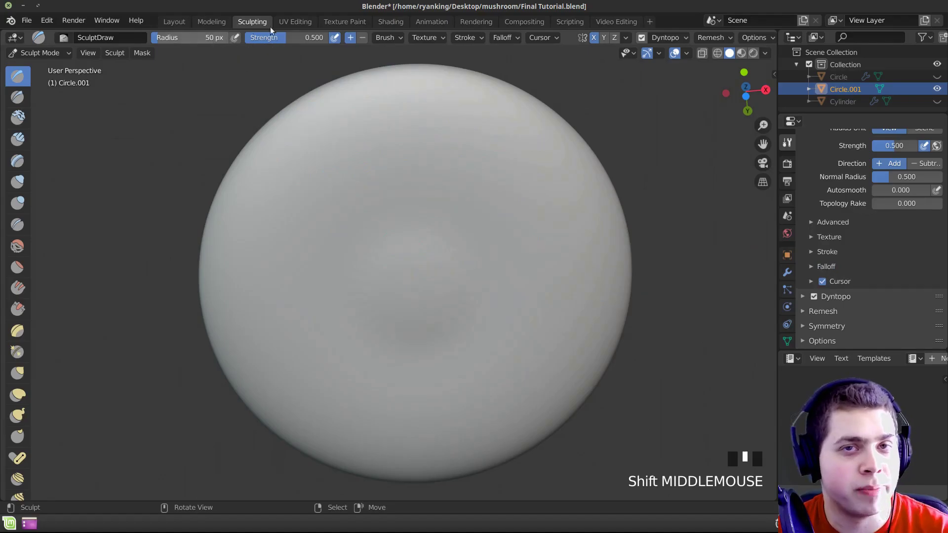
# Step: Look over the Dyntopo detail size, refine method and detailing settings
pyautogui.scroll(-1, 834, 306)
pyautogui.click(835, 283)
pyautogui.scroll(-4, 888, 247)
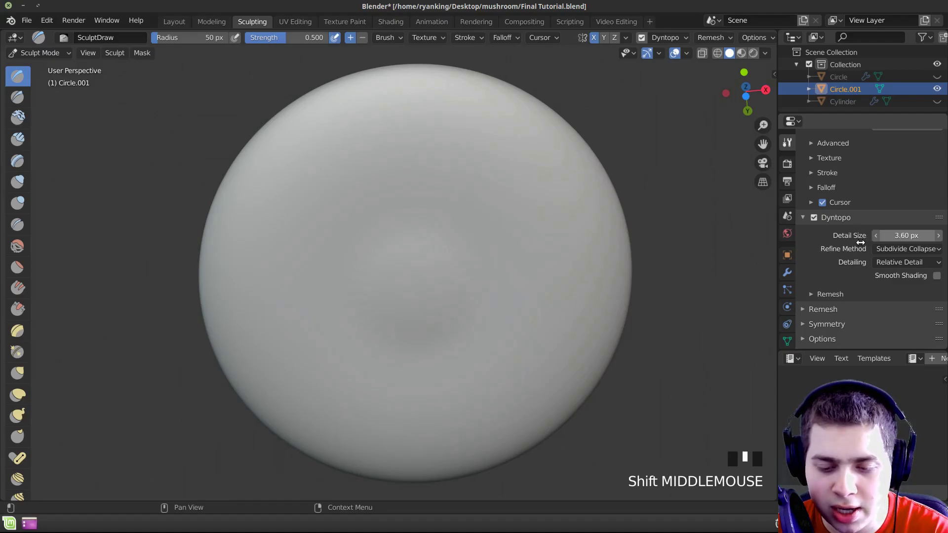
pyautogui.click(794, 217)
pyautogui.hotkey('ctrl', 'z')
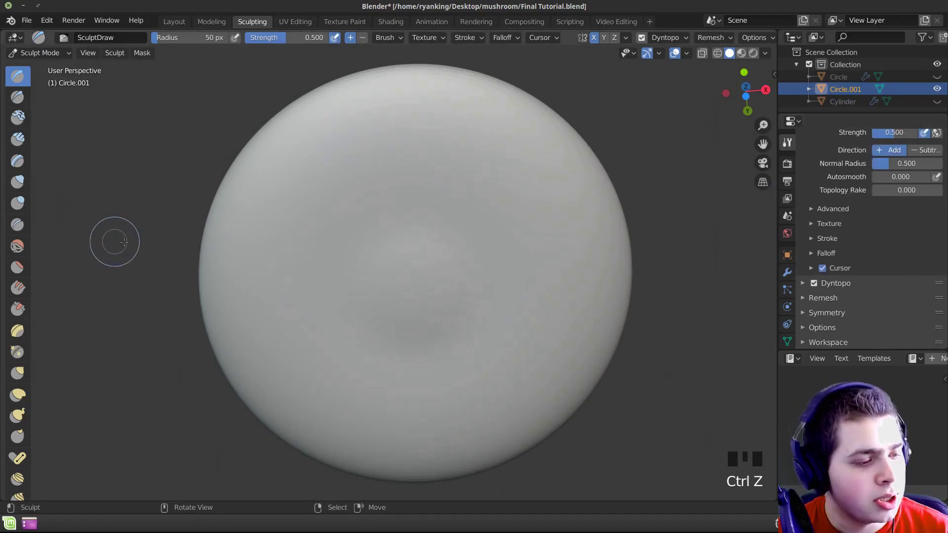
# Step: Choose the Crease brush, set its strength to 0.734, and try a stroke on the cap's underside before undoing it
pyautogui.click(18, 225)
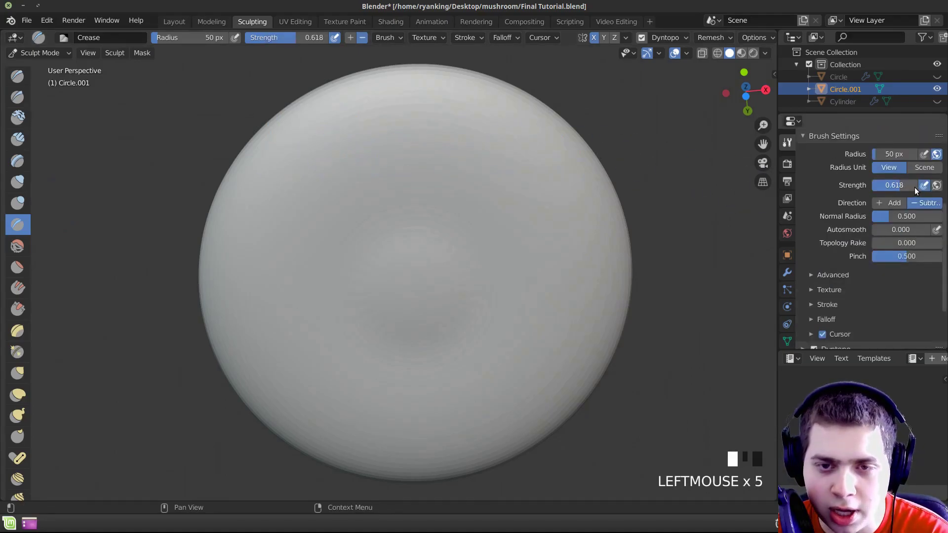
pyautogui.moveTo(914, 187); pyautogui.dragTo(917, 187)
pyautogui.moveTo(305, 136); pyautogui.dragTo(378, 202)
pyautogui.hotkey('ctrl', 'z')
# Step: Set the Crease brush radius to 25 px, undo the test strokes, and turn on Y symmetry alongside X
pyautogui.moveTo(375, 200); pyautogui.dragTo(351, 169, button='middle')
pyautogui.press('f')
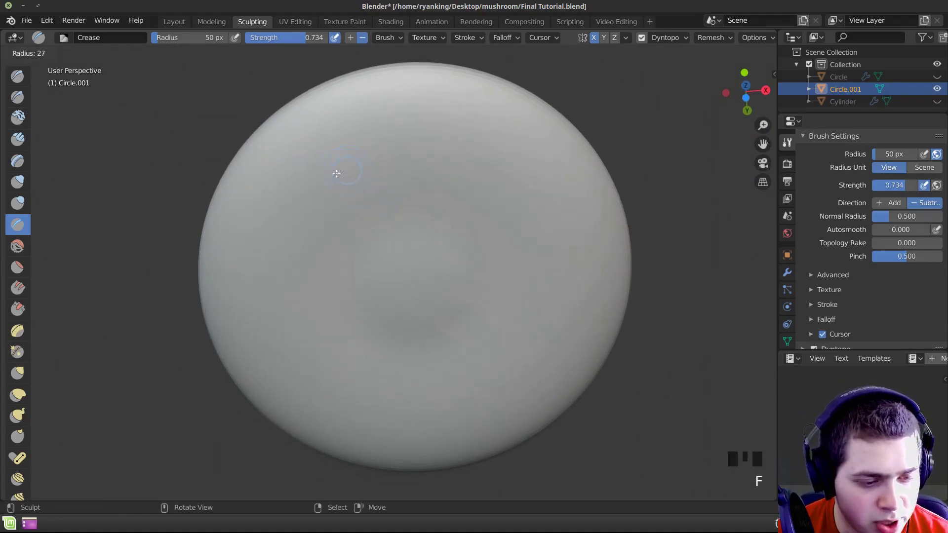
pyautogui.click(334, 173)
pyautogui.hotkey('ctrl', 'z')
pyautogui.hotkey('ctrl', 'z')
pyautogui.hotkey('ctrl', 'z')
pyautogui.hotkey('ctrl', 'z')
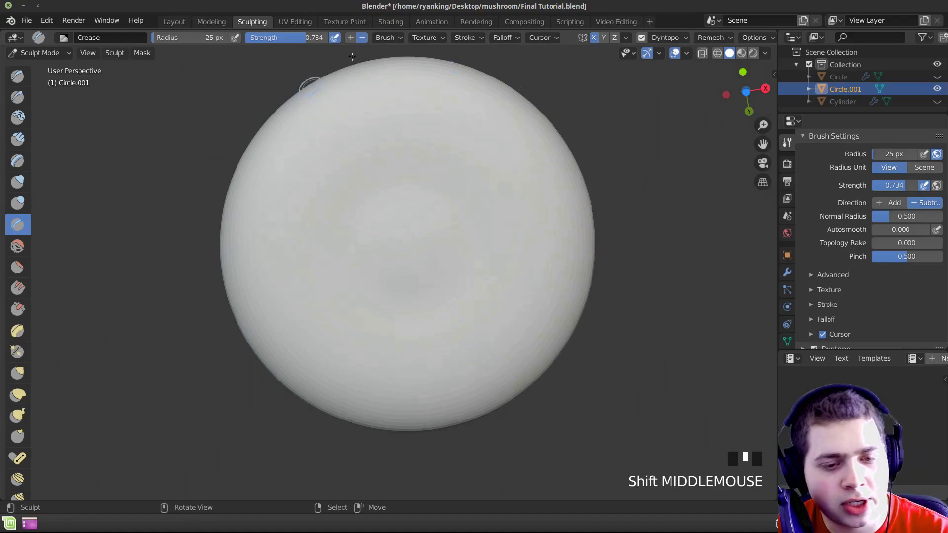
pyautogui.click(603, 37)
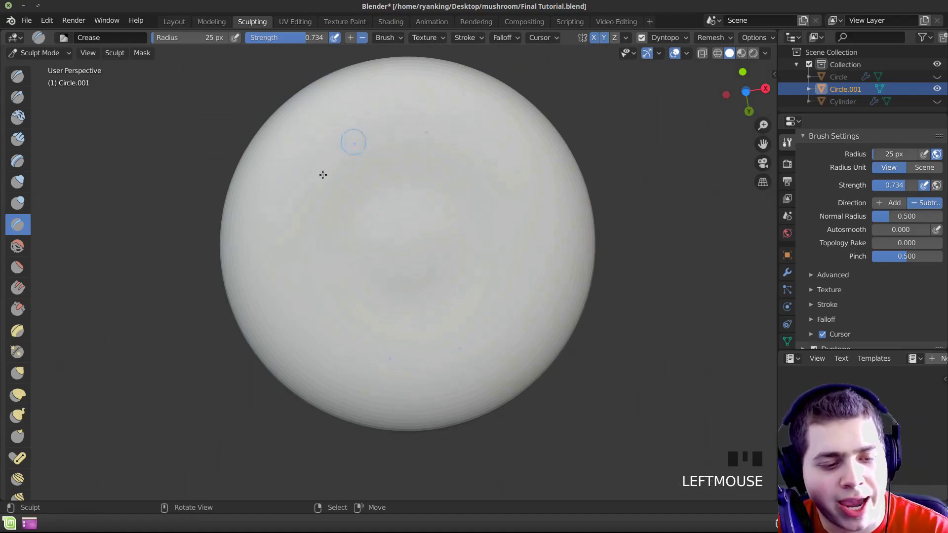
# Step: Carve the first widely spaced radial gill grooves between the centre and rim of the cap's underside
pyautogui.moveTo(416, 227)
pyautogui.mouseDown()
pyautogui.moveTo(404, 229)
pyautogui.moveTo(379, 83)
pyautogui.moveTo(406, 245)
pyautogui.moveTo(262, 146)
pyautogui.moveTo(392, 239)
pyautogui.mouseUp()
pyautogui.moveTo(394, 241)
pyautogui.mouseDown()
pyautogui.moveTo(222, 250)
pyautogui.moveTo(393, 242)
pyautogui.mouseUp()
pyautogui.moveTo(392, 241)
pyautogui.keyDown('ctrl'); pyautogui.mouseDown(button='middle')
pyautogui.moveTo(265, 193)
pyautogui.moveTo(265, 169)
pyautogui.mouseUp(button='middle'); pyautogui.keyUp('ctrl')
pyautogui.moveTo(400, 224); pyautogui.dragTo(150, 222)
pyautogui.keyDown('shift'); pyautogui.moveTo(141, 220); pyautogui.dragTo(149, 239, button='middle'); pyautogui.keyUp('shift')
pyautogui.keyDown('ctrl'); pyautogui.moveTo(149, 240); pyautogui.dragTo(147, 247, button='middle'); pyautogui.keyUp('ctrl')
pyautogui.moveTo(147, 247)
pyautogui.mouseDown()
pyautogui.moveTo(410, 237)
pyautogui.moveTo(184, 81)
pyautogui.mouseUp()
pyautogui.moveTo(189, 82); pyautogui.dragTo(421, 241)
pyautogui.keyDown('shift'); pyautogui.moveTo(421, 241); pyautogui.dragTo(430, 339, button='middle'); pyautogui.keyUp('shift')
pyautogui.moveTo(402, 78); pyautogui.dragTo(405, 119)
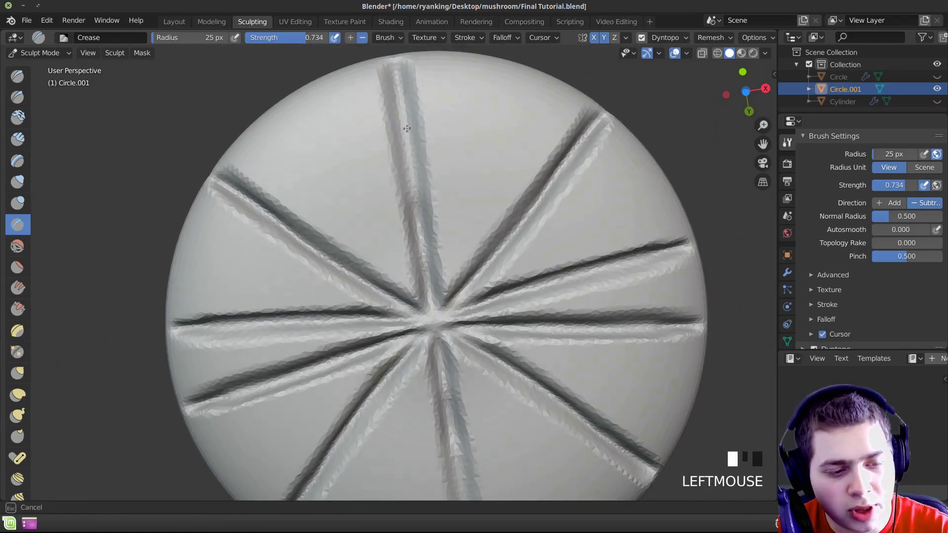
# Step: Carve additional radial creases in the gaps between the first gill grooves
pyautogui.moveTo(434, 312); pyautogui.dragTo(434, 312)
pyautogui.keyDown('shift'); pyautogui.moveTo(399, 215); pyautogui.dragTo(421, 233, button='middle'); pyautogui.keyUp('shift')
pyautogui.keyDown('ctrl'); pyautogui.moveTo(337, 136); pyautogui.dragTo(339, 116, button='middle'); pyautogui.keyUp('ctrl')
pyautogui.moveTo(353, 95); pyautogui.dragTo(433, 288)
pyautogui.keyDown('ctrl'); pyautogui.moveTo(436, 298); pyautogui.dragTo(438, 289, button='middle'); pyautogui.keyUp('ctrl')
pyautogui.moveTo(439, 289)
pyautogui.mouseDown()
pyautogui.moveTo(359, 88)
pyautogui.moveTo(446, 320)
pyautogui.mouseUp()
pyautogui.keyDown('ctrl'); pyautogui.moveTo(394, 240); pyautogui.dragTo(393, 243, button='middle'); pyautogui.keyUp('ctrl')
pyautogui.moveTo(291, 120)
pyautogui.mouseDown()
pyautogui.moveTo(417, 277)
pyautogui.moveTo(291, 118)
pyautogui.moveTo(321, 177)
pyautogui.moveTo(444, 321)
pyautogui.mouseUp()
pyautogui.moveTo(445, 321)
pyautogui.keyDown('shift'); pyautogui.mouseDown(button='middle')
pyautogui.moveTo(404, 243)
pyautogui.moveTo(316, 148)
pyautogui.moveTo(375, 212)
pyautogui.moveTo(336, 256)
pyautogui.moveTo(338, 221)
pyautogui.moveTo(296, 233)
pyautogui.mouseUp(button='middle'); pyautogui.keyUp('shift')
pyautogui.moveTo(276, 233)
pyautogui.mouseDown()
pyautogui.moveTo(567, 242)
pyautogui.moveTo(291, 232)
pyautogui.moveTo(547, 241)
pyautogui.mouseUp()
pyautogui.moveTo(271, 190)
pyautogui.keyDown('shift'); pyautogui.mouseDown(button='middle')
pyautogui.moveTo(341, 222)
pyautogui.moveTo(316, 182)
pyautogui.moveTo(309, 212)
pyautogui.moveTo(276, 204)
pyautogui.mouseUp(button='middle'); pyautogui.keyUp('shift')
pyautogui.keyDown('shift'); pyautogui.moveTo(276, 205); pyautogui.dragTo(248, 199, button='middle'); pyautogui.keyUp('shift')
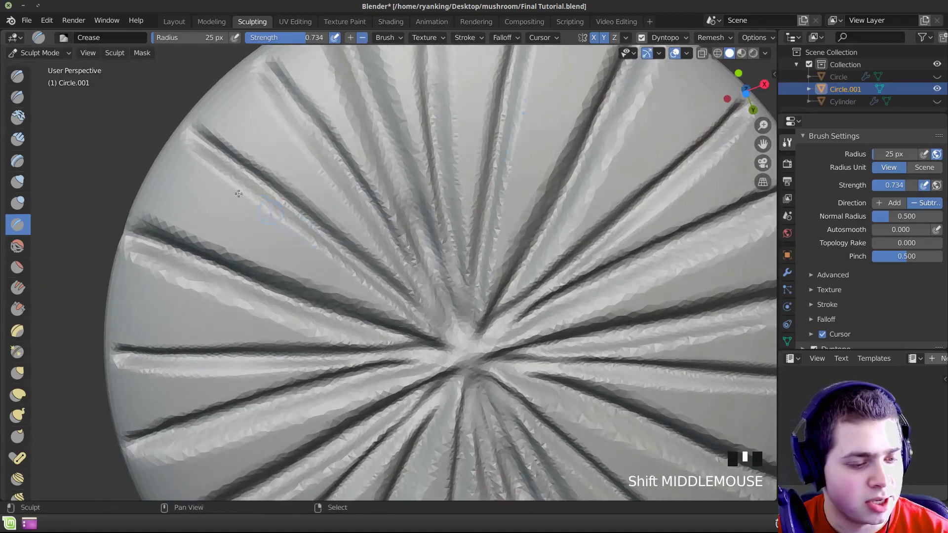
# Step: Crease further gill lines into the remaining smooth wedges near the rim, running them in to the centre
pyautogui.keyDown('ctrl'); pyautogui.moveTo(189, 176); pyautogui.dragTo(143, 176, button='middle'); pyautogui.keyUp('ctrl')
pyautogui.click(148, 179)
pyautogui.moveTo(148, 179); pyautogui.dragTo(419, 332)
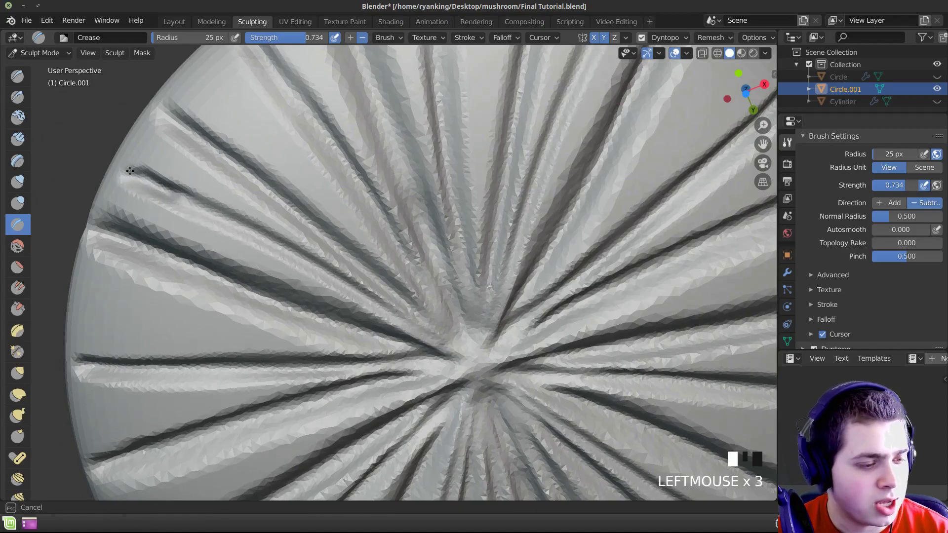
pyautogui.moveTo(180, 195)
pyautogui.keyDown('shift'); pyautogui.mouseDown(button='middle')
pyautogui.moveTo(207, 232)
pyautogui.moveTo(402, 95)
pyautogui.mouseUp(button='middle'); pyautogui.keyUp('shift')
pyautogui.moveTo(402, 95)
pyautogui.mouseDown()
pyautogui.moveTo(402, 69)
pyautogui.moveTo(401, 385)
pyautogui.moveTo(403, 90)
pyautogui.mouseUp()
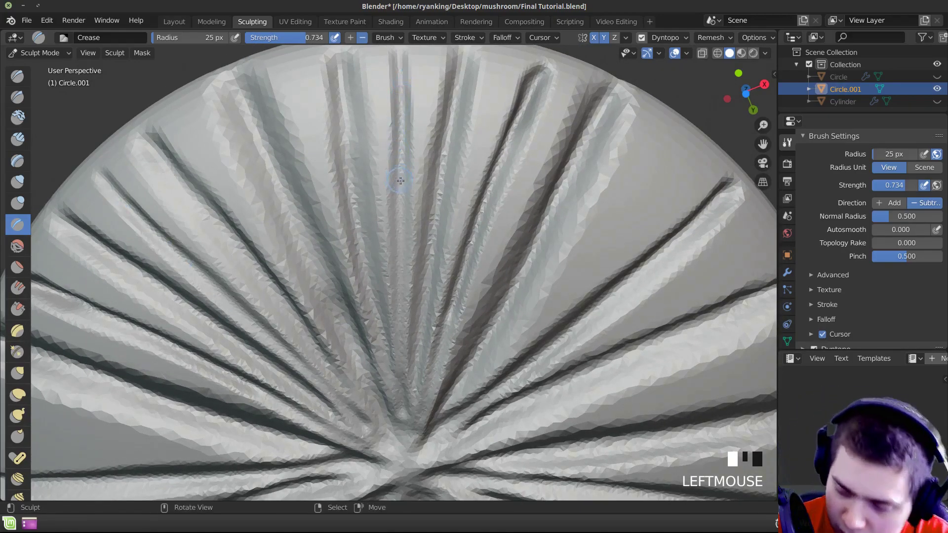
pyautogui.moveTo(399, 180); pyautogui.dragTo(395, 175, button='middle')
pyautogui.press('KP_Decimal')
pyautogui.keyDown('ctrl'); pyautogui.moveTo(355, 210); pyautogui.dragTo(359, 149, button='middle'); pyautogui.keyUp('ctrl')
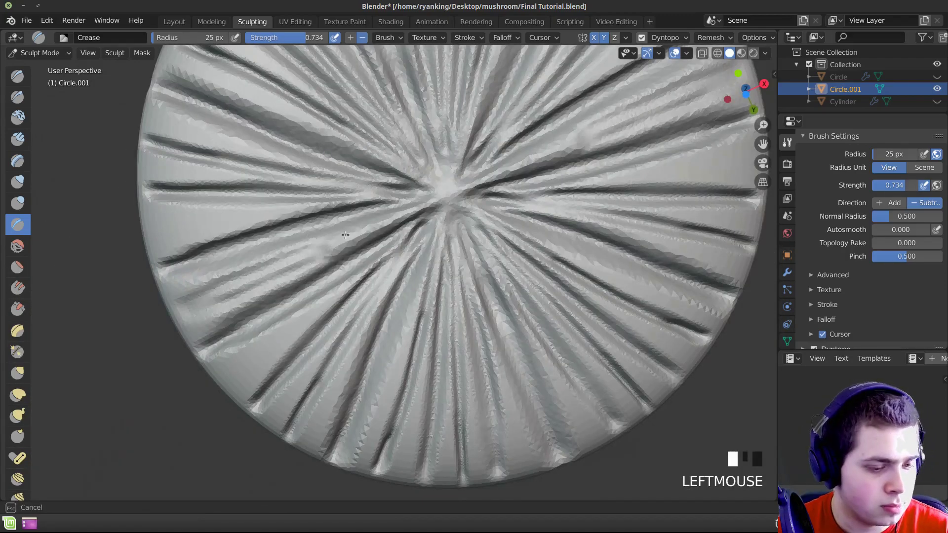
# Step: Finish the radial creases across the underside and check the gill pattern all the way around
pyautogui.moveTo(400, 214)
pyautogui.mouseDown()
pyautogui.moveTo(336, 230)
pyautogui.moveTo(216, 296)
pyautogui.moveTo(424, 210)
pyautogui.mouseUp()
pyautogui.moveTo(395, 217)
pyautogui.keyDown('ctrl'); pyautogui.mouseDown(button='middle')
pyautogui.moveTo(372, 274)
pyautogui.moveTo(352, 176)
pyautogui.mouseUp(button='middle'); pyautogui.keyUp('ctrl')
pyautogui.moveTo(473, 306)
pyautogui.mouseDown(button='middle')
pyautogui.moveTo(475, 281)
pyautogui.moveTo(469, 301)
pyautogui.mouseUp(button='middle')
pyautogui.keyDown('ctrl'); pyautogui.moveTo(326, 336); pyautogui.dragTo(323, 309, button='middle'); pyautogui.keyUp('ctrl')
pyautogui.moveTo(323, 308); pyautogui.dragTo(319, 264, button='middle')
pyautogui.moveTo(318, 264); pyautogui.dragTo(316, 216, button='middle')
pyautogui.keyDown('shift'); pyautogui.moveTo(316, 216); pyautogui.dragTo(325, 259, button='middle'); pyautogui.keyUp('shift')
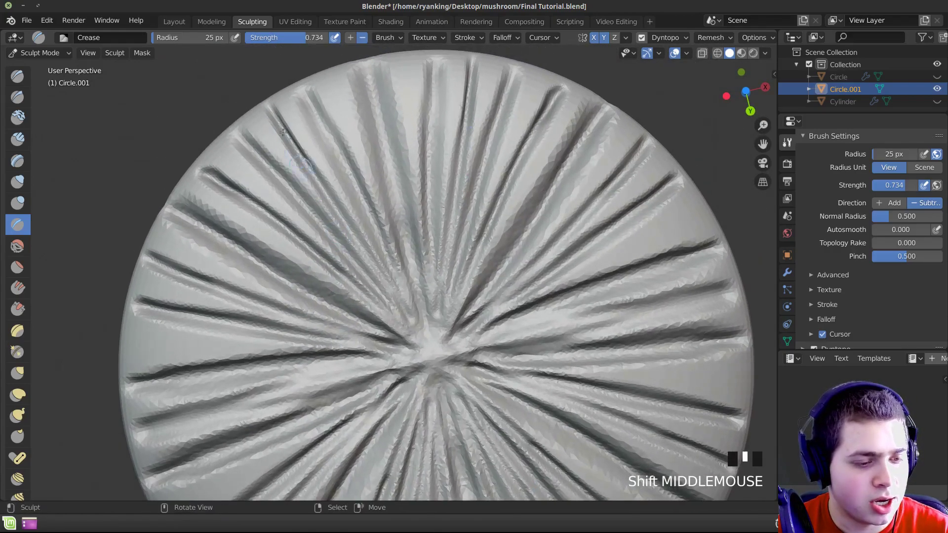
# Step: Raise ridges between the upper-left gill grooves using the Draw brush at a 33 px radius
pyautogui.click(19, 78)
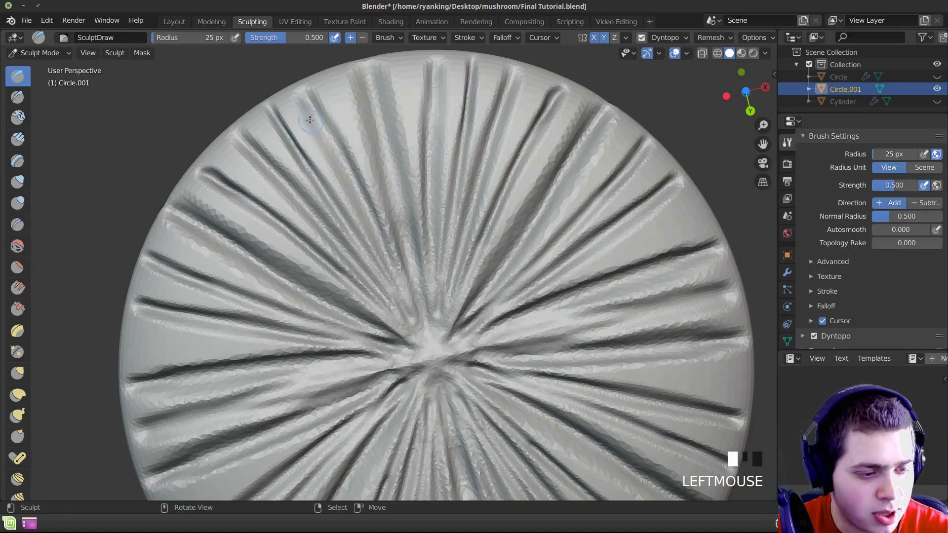
pyautogui.press('f')
pyautogui.click(300, 123)
pyautogui.moveTo(363, 225); pyautogui.dragTo(384, 267)
pyautogui.keyDown('ctrl'); pyautogui.moveTo(345, 227); pyautogui.dragTo(320, 195, button='middle'); pyautogui.keyUp('ctrl')
pyautogui.moveTo(252, 133); pyautogui.dragTo(390, 286)
pyautogui.keyDown('ctrl'); pyautogui.moveTo(390, 286); pyautogui.dragTo(375, 256, button='middle'); pyautogui.keyUp('ctrl')
pyautogui.moveTo(233, 113); pyautogui.dragTo(379, 284)
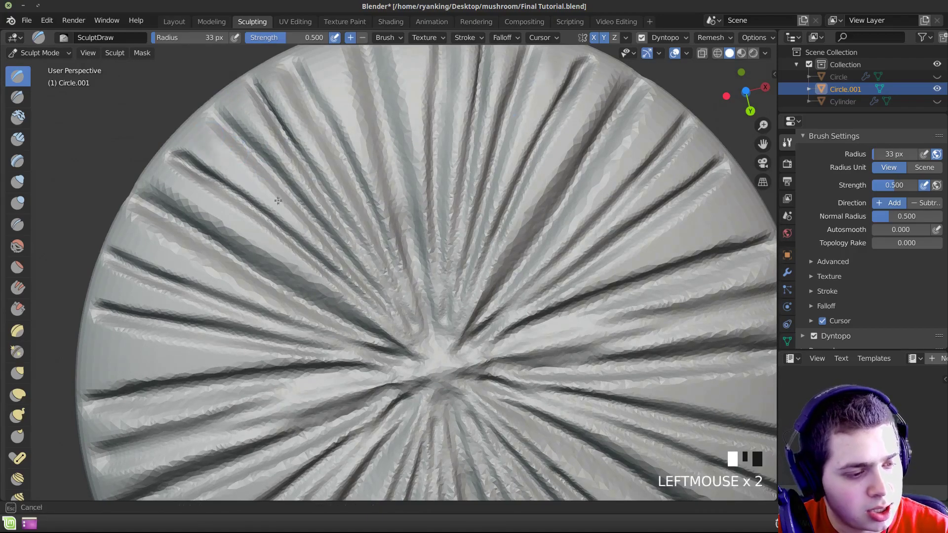
pyautogui.moveTo(262, 187); pyautogui.dragTo(289, 220)
pyautogui.keyDown('ctrl'); pyautogui.moveTo(240, 185); pyautogui.dragTo(236, 207, button='middle'); pyautogui.keyUp('ctrl')
pyautogui.moveTo(247, 175); pyautogui.dragTo(279, 209)
pyautogui.moveTo(279, 209); pyautogui.dragTo(265, 183)
# Step: Build up the ridges between the gills along the left side and lower part of the underside
pyautogui.keyDown('ctrl'); pyautogui.moveTo(200, 184); pyautogui.dragTo(182, 243, button='middle'); pyautogui.keyUp('ctrl')
pyautogui.click(237, 222)
pyautogui.moveTo(184, 247); pyautogui.dragTo(321, 310)
pyautogui.moveTo(170, 290); pyautogui.dragTo(357, 332)
pyautogui.keyDown('shift'); pyautogui.moveTo(310, 306); pyautogui.dragTo(322, 243, button='middle'); pyautogui.keyUp('shift')
pyautogui.moveTo(321, 243); pyautogui.dragTo(346, 276)
pyautogui.keyDown('shift'); pyautogui.moveTo(375, 356); pyautogui.dragTo(375, 243, button='middle'); pyautogui.keyUp('shift')
pyautogui.moveTo(463, 356); pyautogui.dragTo(481, 410)
pyautogui.moveTo(479, 375); pyautogui.dragTo(498, 434)
pyautogui.moveTo(503, 444); pyautogui.dragTo(481, 380)
# Step: Add raised Draw strokes between the gills in the lower-right part of the underside
pyautogui.moveTo(482, 380)
pyautogui.keyDown('shift'); pyautogui.mouseDown(button='middle')
pyautogui.moveTo(443, 307)
pyautogui.moveTo(416, 337)
pyautogui.mouseUp(button='middle'); pyautogui.keyUp('shift')
pyautogui.keyDown('ctrl'); pyautogui.moveTo(415, 336); pyautogui.dragTo(416, 316, button='middle'); pyautogui.keyUp('ctrl')
pyautogui.moveTo(491, 328); pyautogui.dragTo(529, 381)
pyautogui.moveTo(478, 259); pyautogui.dragTo(513, 318)
pyautogui.keyDown('shift'); pyautogui.moveTo(504, 316); pyautogui.dragTo(452, 337, button='middle'); pyautogui.keyUp('shift')
pyautogui.moveTo(467, 291); pyautogui.dragTo(549, 360)
pyautogui.keyDown('ctrl'); pyautogui.moveTo(548, 336); pyautogui.dragTo(532, 381, button='middle'); pyautogui.keyUp('ctrl')
pyautogui.moveTo(503, 363); pyautogui.dragTo(489, 340)
pyautogui.moveTo(466, 279); pyautogui.dragTo(531, 325)
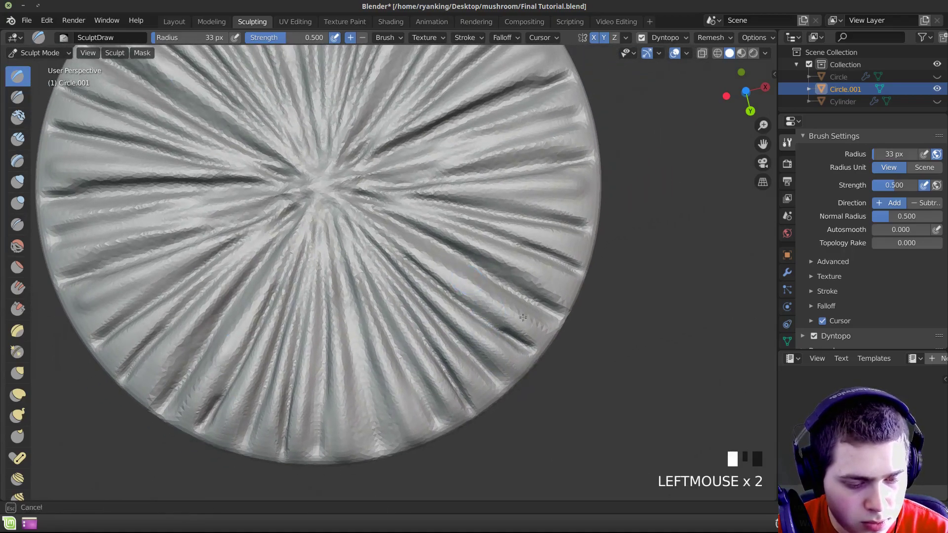
pyautogui.keyDown('shift'); pyautogui.moveTo(532, 324); pyautogui.dragTo(513, 346, button='middle'); pyautogui.keyUp('shift')
pyautogui.click(488, 286)
pyautogui.click(513, 301)
# Step: Turn the cap to its top side and switch off X and Y symmetry
pyautogui.moveTo(514, 301)
pyautogui.mouseDown(button='middle')
pyautogui.moveTo(335, 376)
pyautogui.moveTo(331, 345)
pyautogui.mouseUp(button='middle')
pyautogui.moveTo(332, 345)
pyautogui.mouseDown(button='middle')
pyautogui.moveTo(326, 306)
pyautogui.moveTo(326, 363)
pyautogui.mouseUp(button='middle')
pyautogui.moveTo(326, 363)
pyautogui.keyDown('shift'); pyautogui.mouseDown(button='middle')
pyautogui.moveTo(317, 301)
pyautogui.moveTo(312, 353)
pyautogui.mouseUp(button='middle'); pyautogui.keyUp('shift')
pyautogui.keyDown('ctrl'); pyautogui.moveTo(312, 353); pyautogui.dragTo(346, 383, button='middle'); pyautogui.keyUp('ctrl')
pyautogui.moveTo(345, 382); pyautogui.dragTo(350, 235, button='middle')
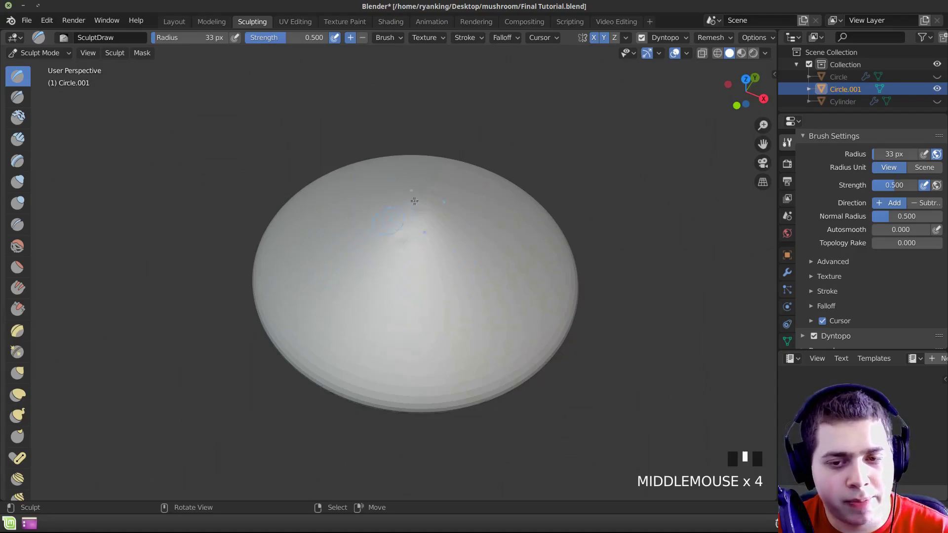
pyautogui.click(593, 38)
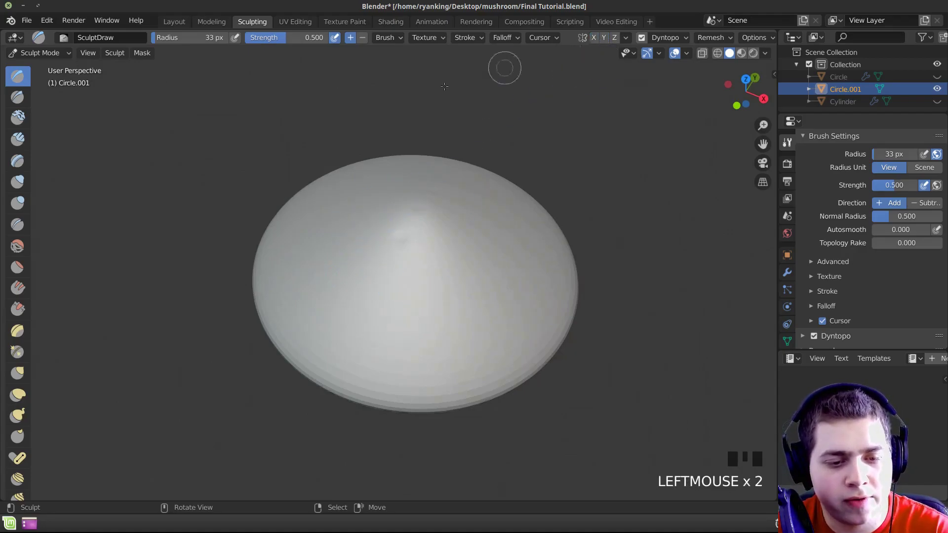
# Step: Sculpt a small rough patch on the cap's top using the Clay Strips brush at a 44 px radius
pyautogui.click(17, 139)
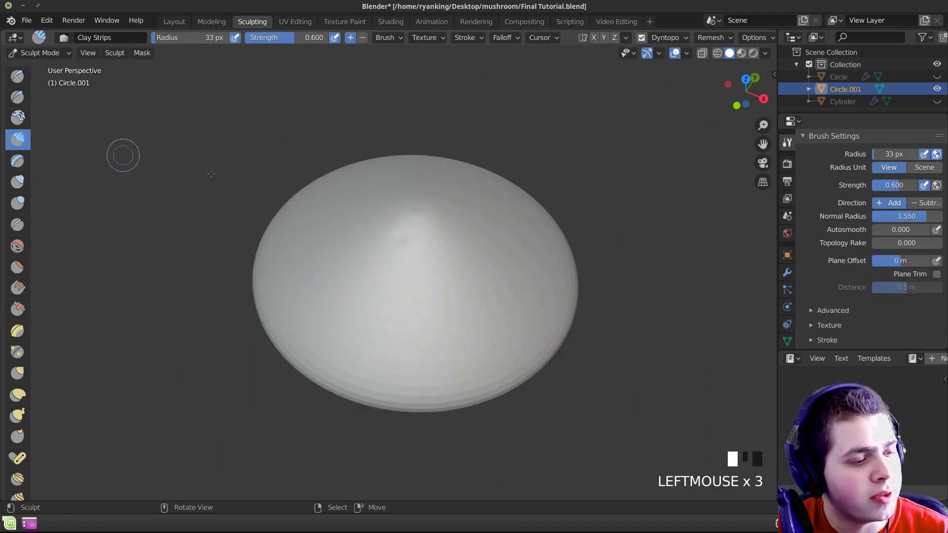
pyautogui.moveTo(363, 257); pyautogui.dragTo(370, 275, button='middle')
pyautogui.press('f')
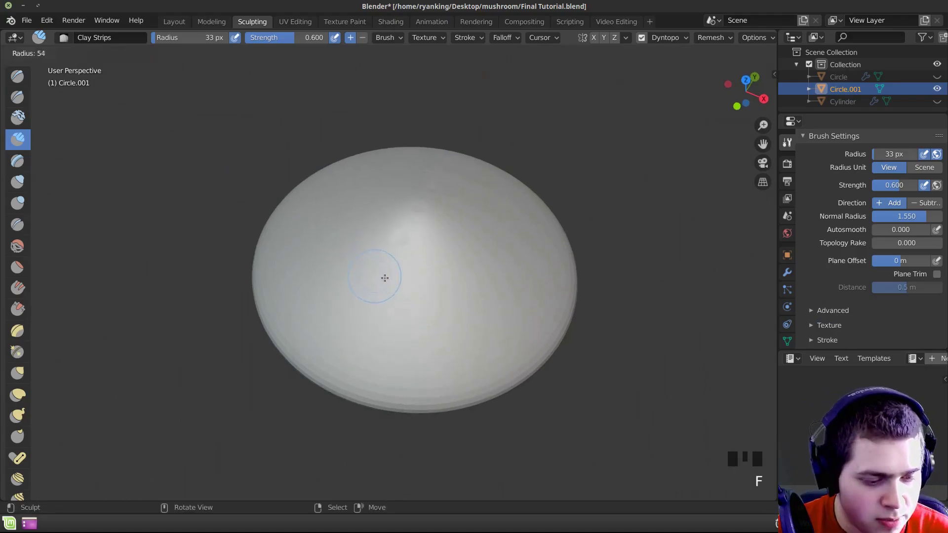
pyautogui.click(466, 261)
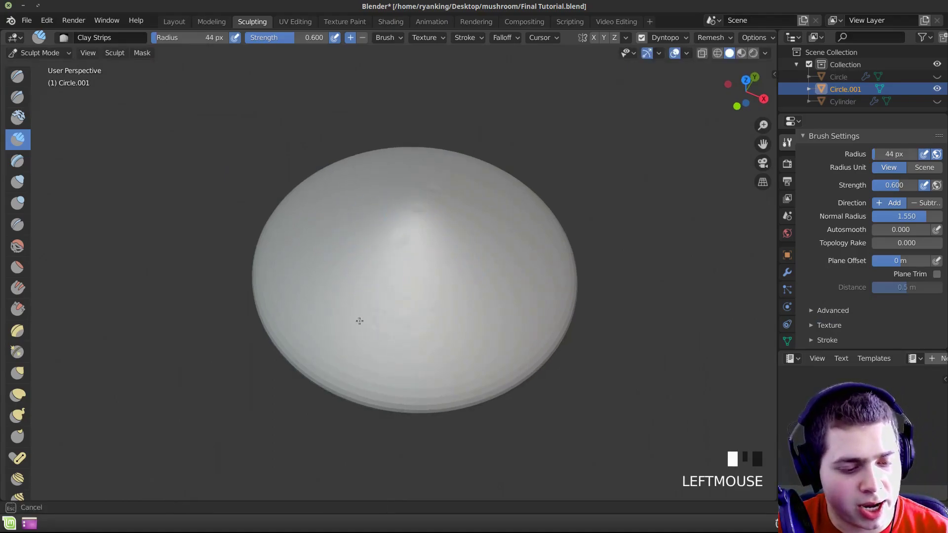
pyautogui.moveTo(377, 313); pyautogui.dragTo(394, 323)
# Step: Enlarge the Clay Strips radius to 98 px and lay broad uneven strokes over the cap's top
pyautogui.moveTo(350, 254); pyautogui.dragTo(393, 284, button='middle')
pyautogui.press('f')
pyautogui.click(420, 283)
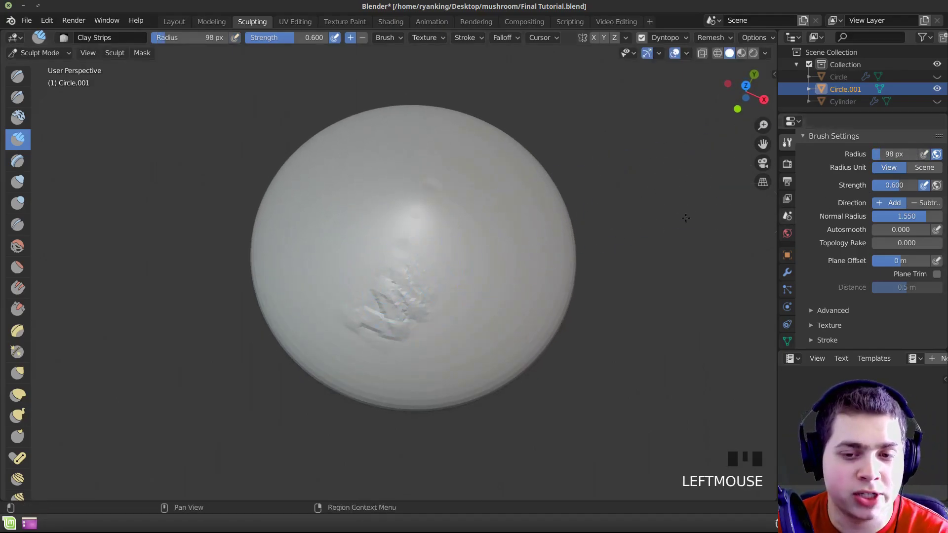
pyautogui.moveTo(370, 232); pyautogui.dragTo(369, 237)
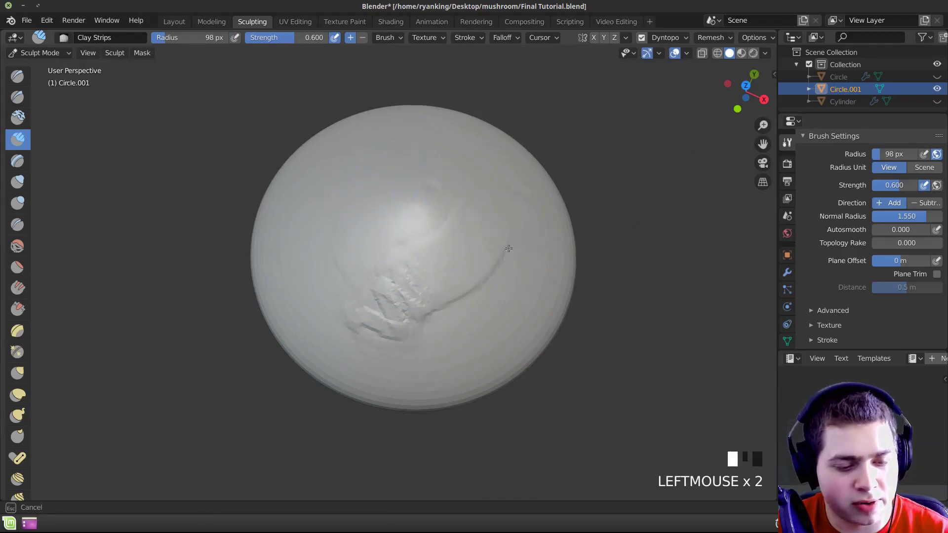
pyautogui.moveTo(465, 219)
pyautogui.mouseDown(button='middle')
pyautogui.moveTo(400, 155)
pyautogui.moveTo(425, 197)
pyautogui.moveTo(419, 129)
pyautogui.mouseUp(button='middle')
pyautogui.moveTo(420, 130); pyautogui.dragTo(420, 128)
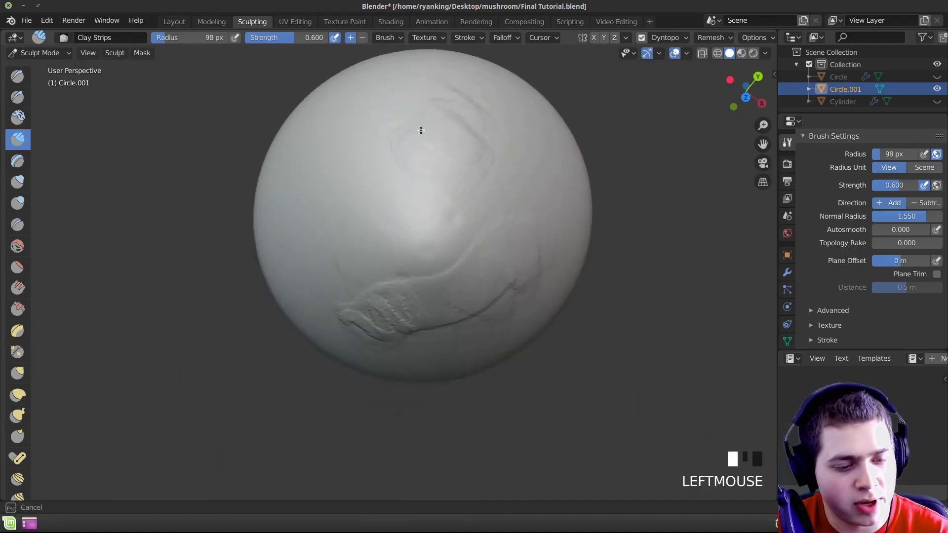
pyautogui.moveTo(397, 229); pyautogui.dragTo(402, 252)
pyautogui.moveTo(402, 252); pyautogui.dragTo(398, 217, button='middle')
# Step: Build up more clay bumps on the slopes around the cap's peak
pyautogui.moveTo(356, 228); pyautogui.dragTo(349, 230)
pyautogui.moveTo(349, 230); pyautogui.dragTo(347, 195, button='middle')
pyautogui.moveTo(344, 358); pyautogui.dragTo(345, 376)
pyautogui.moveTo(345, 375); pyautogui.dragTo(363, 316, button='middle')
pyautogui.moveTo(364, 315); pyautogui.dragTo(385, 347)
pyautogui.moveTo(385, 348); pyautogui.dragTo(360, 349, button='middle')
pyautogui.moveTo(360, 349); pyautogui.dragTo(370, 368)
pyautogui.moveTo(385, 368)
pyautogui.mouseDown()
pyautogui.moveTo(391, 377)
pyautogui.moveTo(406, 343)
pyautogui.mouseUp()
# Step: Continue the irregular clay build-up around the remaining sides of the cap, softening strokes where needed
pyautogui.moveTo(434, 222); pyautogui.dragTo(438, 281, button='middle')
pyautogui.moveTo(422, 323); pyautogui.dragTo(434, 345)
pyautogui.keyDown('shift'); pyautogui.moveTo(444, 360); pyautogui.dragTo(426, 347, button='middle'); pyautogui.keyUp('shift')
pyautogui.moveTo(433, 296); pyautogui.dragTo(435, 299)
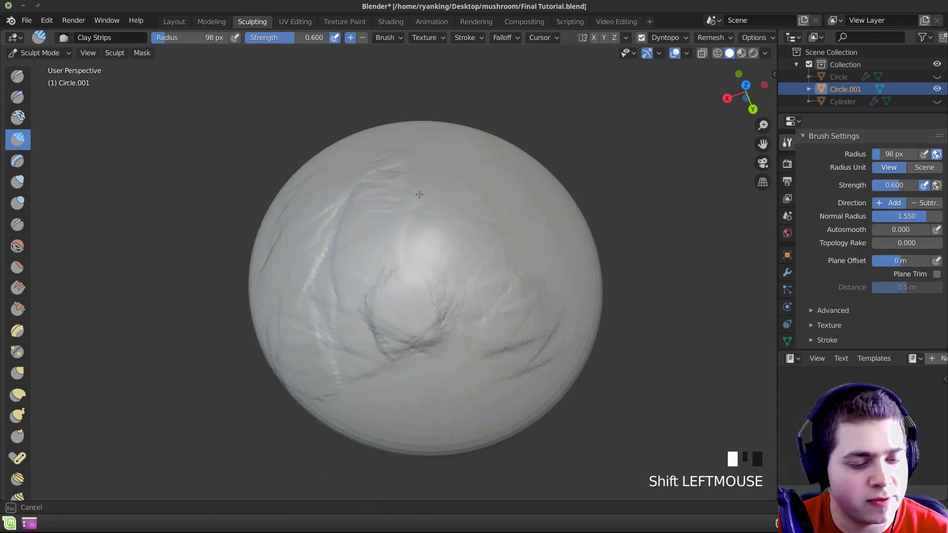
pyautogui.moveTo(446, 343); pyautogui.dragTo(323, 279, button='middle')
pyautogui.moveTo(324, 279); pyautogui.dragTo(292, 336)
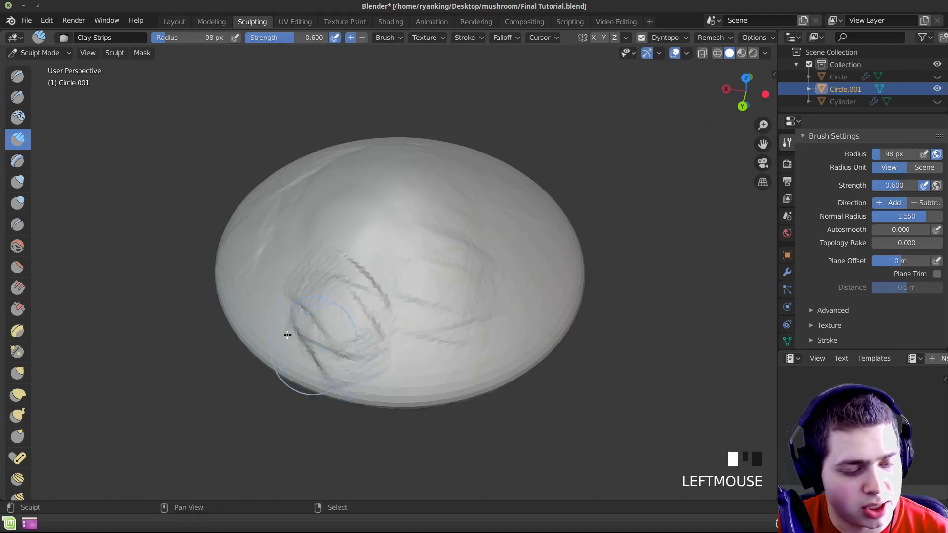
pyautogui.moveTo(493, 267); pyautogui.dragTo(445, 253, button='middle')
pyautogui.moveTo(445, 253); pyautogui.dragTo(445, 253)
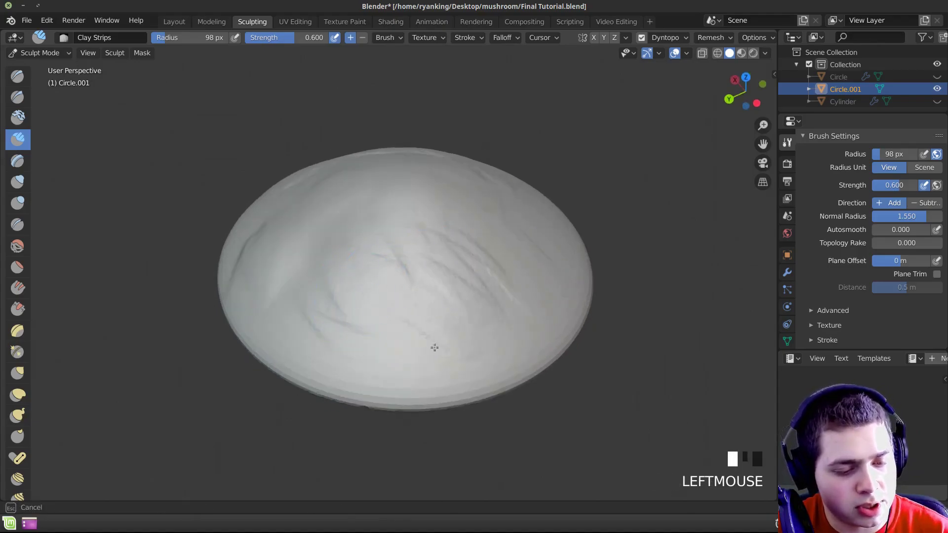
pyautogui.moveTo(444, 355); pyautogui.dragTo(406, 327)
# Step: Smooth the clay strokes all around the top of the cap into soft, uneven bumps
pyautogui.keyDown('ctrl'); pyautogui.moveTo(351, 296); pyautogui.dragTo(344, 320, button='middle'); pyautogui.keyUp('ctrl')
pyautogui.keyDown('shift'); pyautogui.moveTo(419, 257); pyautogui.dragTo(464, 301); pyautogui.keyUp('shift')
pyautogui.keyDown('shift'); pyautogui.moveTo(444, 296); pyautogui.dragTo(428, 233); pyautogui.keyUp('shift')
pyautogui.moveTo(324, 325); pyautogui.dragTo(400, 411, button='middle')
pyautogui.keyDown('shift'); pyautogui.click(391, 338); pyautogui.keyUp('shift')
pyautogui.keyDown('shift'); pyautogui.click(400, 411); pyautogui.keyUp('shift')
pyautogui.keyDown('shift'); pyautogui.click(399, 410); pyautogui.keyUp('shift')
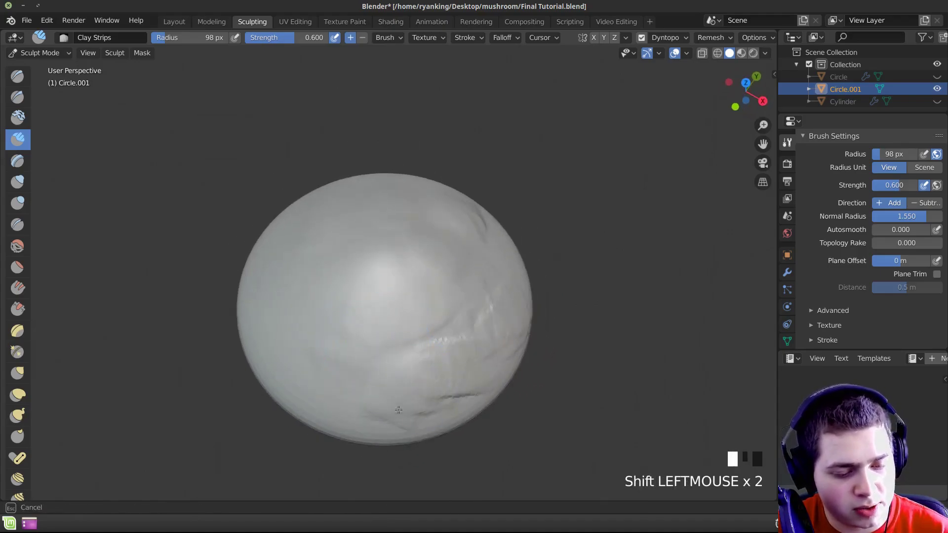
pyautogui.moveTo(467, 370); pyautogui.dragTo(416, 376, button='middle')
pyautogui.keyDown('shift'); pyautogui.click(416, 376); pyautogui.keyUp('shift')
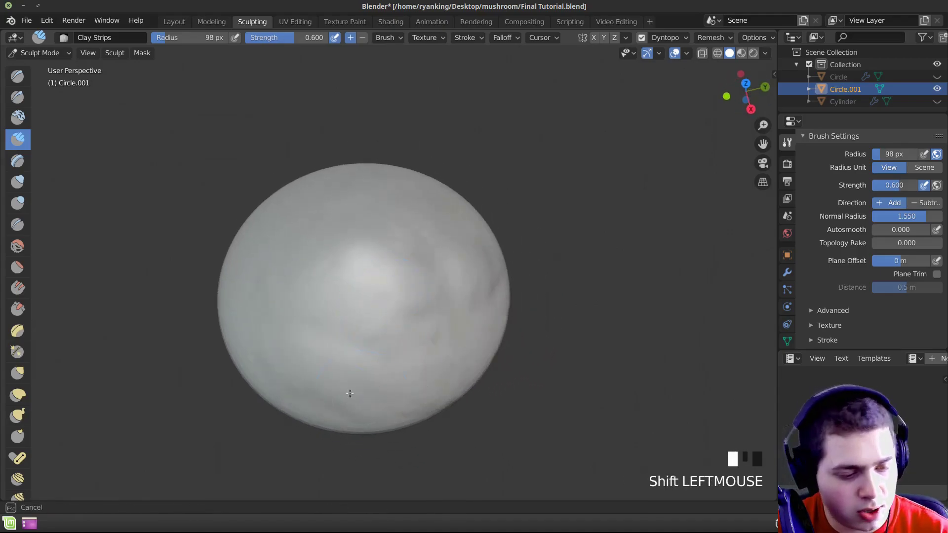
pyautogui.moveTo(359, 397); pyautogui.dragTo(363, 315, button='middle')
pyautogui.keyDown('shift'); pyautogui.moveTo(363, 315); pyautogui.dragTo(366, 216); pyautogui.keyUp('shift')
pyautogui.moveTo(366, 215); pyautogui.dragTo(368, 242, button='middle')
pyautogui.moveTo(368, 242); pyautogui.dragTo(377, 339, button='middle')
pyautogui.moveTo(378, 338)
pyautogui.mouseDown()
pyautogui.moveTo(374, 291)
pyautogui.moveTo(385, 355)
pyautogui.mouseUp()
pyautogui.moveTo(385, 355)
pyautogui.keyDown('ctrl'); pyautogui.mouseDown(button='middle')
pyautogui.moveTo(382, 336)
pyautogui.moveTo(400, 313)
pyautogui.moveTo(339, 292)
pyautogui.moveTo(375, 276)
pyautogui.moveTo(374, 265)
pyautogui.mouseUp(button='middle'); pyautogui.keyUp('ctrl')
# Step: Reshape the cap around its peak using the Grab brush at a 135 px radius
pyautogui.moveTo(395, 309); pyautogui.dragTo(393, 296, button='middle')
pyautogui.moveTo(343, 271)
pyautogui.mouseDown(button='middle')
pyautogui.moveTo(336, 286)
pyautogui.moveTo(311, 293)
pyautogui.moveTo(356, 269)
pyautogui.moveTo(402, 281)
pyautogui.moveTo(364, 262)
pyautogui.moveTo(375, 271)
pyautogui.mouseUp(button='middle')
pyautogui.press('g')
pyautogui.moveTo(375, 272); pyautogui.dragTo(358, 258, button='middle')
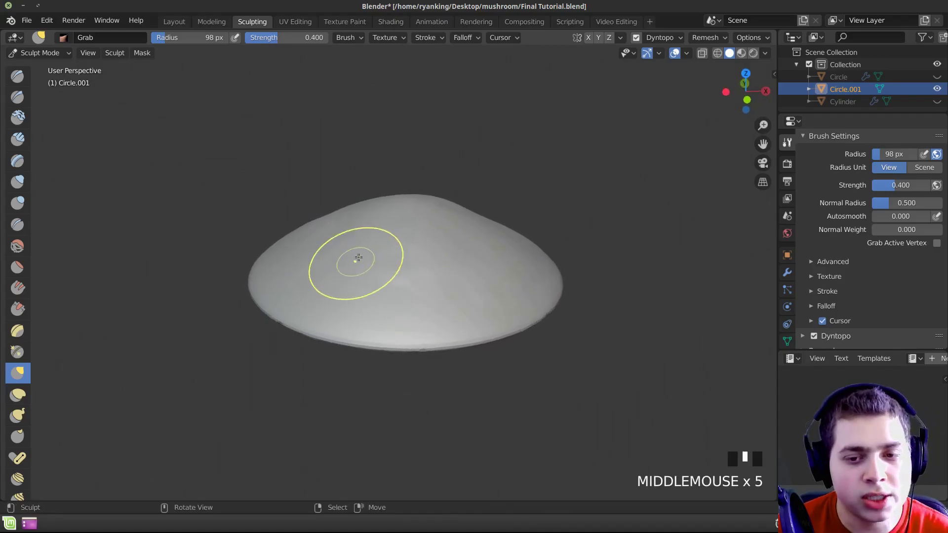
pyautogui.press('f')
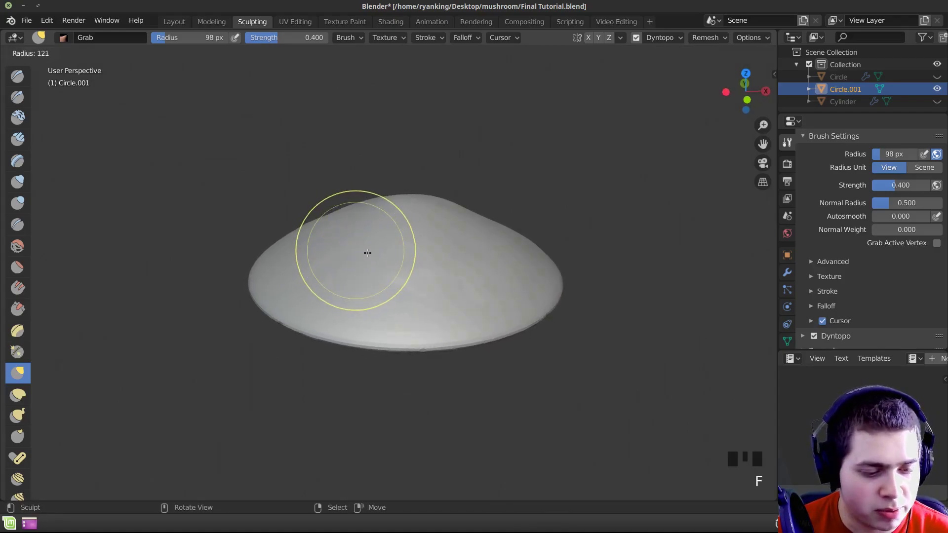
pyautogui.click(374, 255)
pyautogui.moveTo(399, 262)
pyautogui.mouseDown(button='middle')
pyautogui.moveTo(424, 250)
pyautogui.moveTo(422, 281)
pyautogui.mouseUp(button='middle')
pyautogui.moveTo(403, 217); pyautogui.dragTo(399, 215)
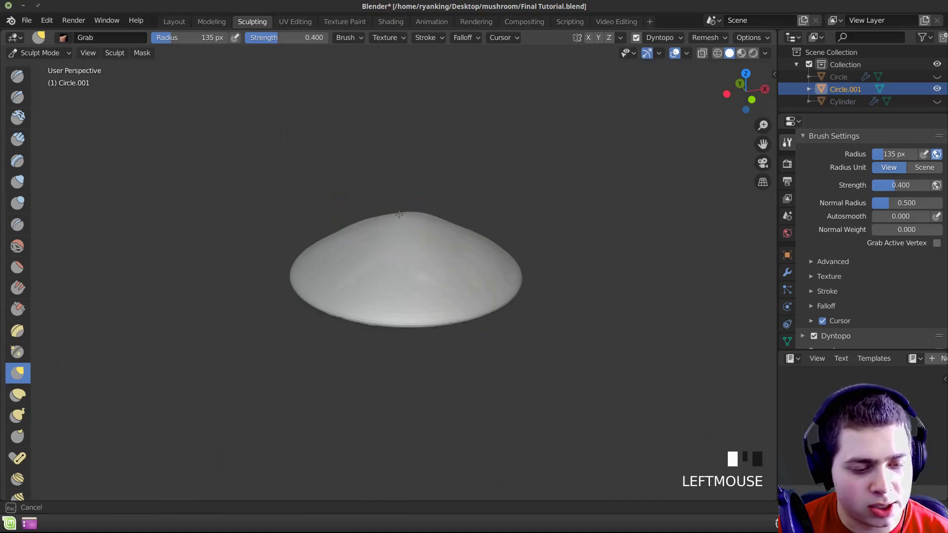
pyautogui.moveTo(374, 205); pyautogui.dragTo(361, 197, button='middle')
pyautogui.moveTo(385, 213); pyautogui.dragTo(359, 197)
# Step: Grab and push the cap's rim and peak from several sides to make its silhouette irregular
pyautogui.keyDown('ctrl'); pyautogui.moveTo(357, 197); pyautogui.dragTo(343, 241, button='middle'); pyautogui.keyUp('ctrl')
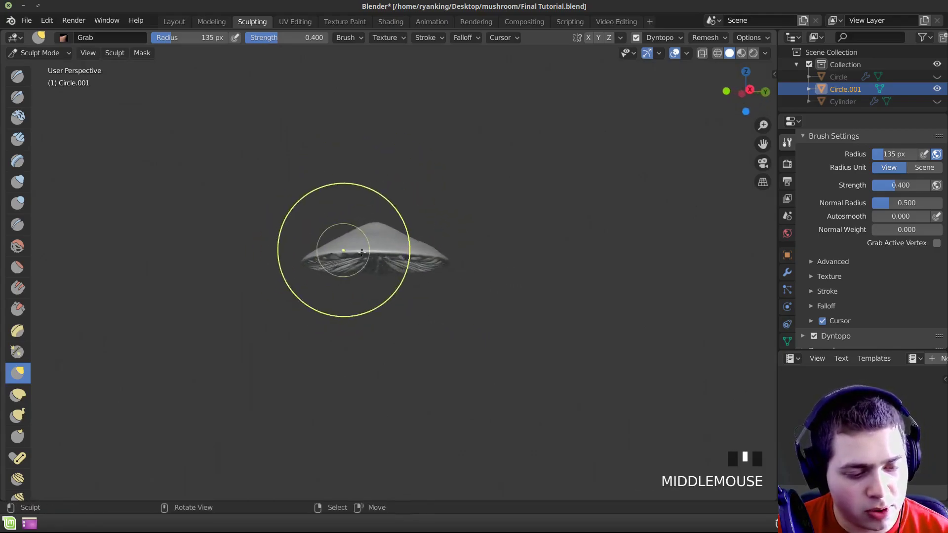
pyautogui.moveTo(374, 244); pyautogui.dragTo(377, 220, button='middle')
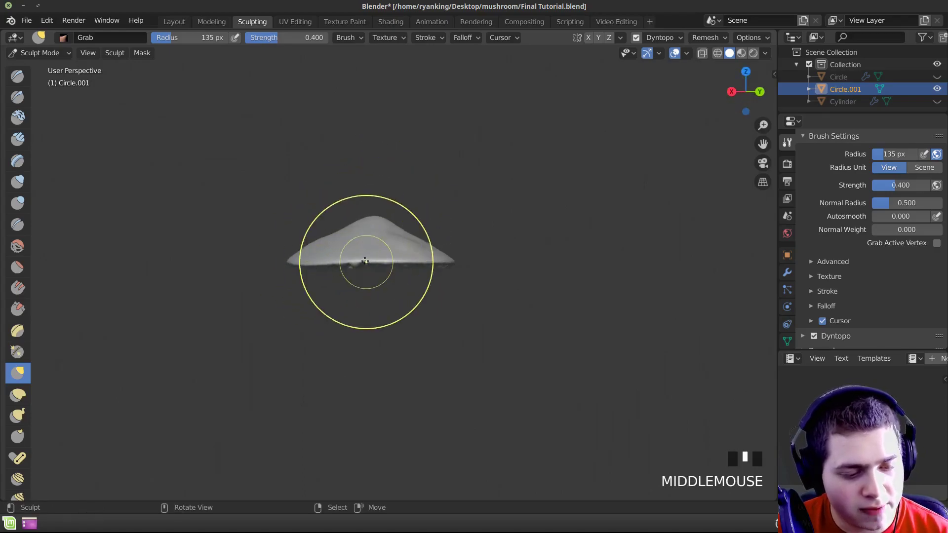
pyautogui.moveTo(369, 250); pyautogui.dragTo(395, 326, button='middle')
pyautogui.moveTo(402, 323); pyautogui.dragTo(400, 312)
pyautogui.moveTo(395, 296); pyautogui.dragTo(363, 216, button='middle')
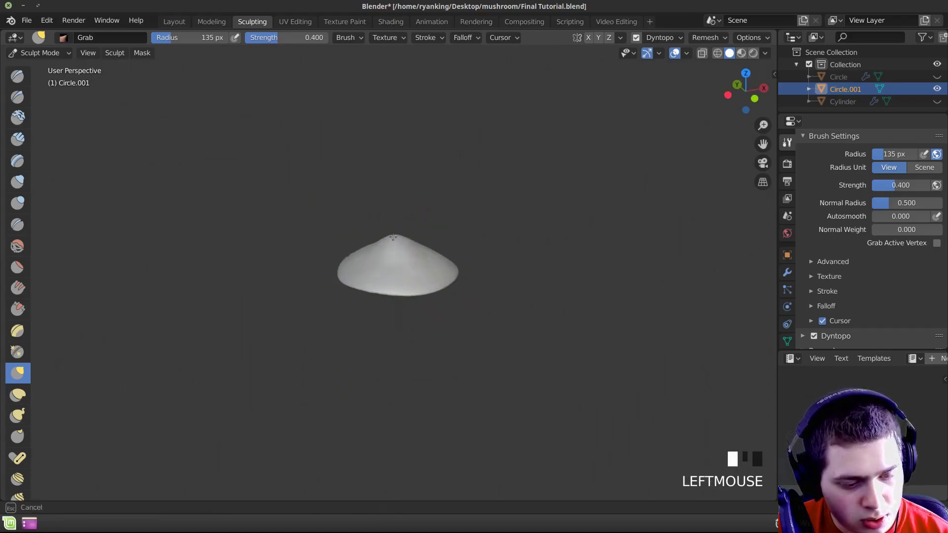
pyautogui.moveTo(364, 248); pyautogui.dragTo(326, 245, button='middle')
pyautogui.keyDown('ctrl'); pyautogui.moveTo(414, 243); pyautogui.dragTo(413, 199, button='middle'); pyautogui.keyUp('ctrl')
pyautogui.moveTo(444, 197); pyautogui.dragTo(453, 183, button='middle')
pyautogui.keyDown('ctrl'); pyautogui.moveTo(471, 215); pyautogui.dragTo(475, 229, button='middle'); pyautogui.keyUp('ctrl')
pyautogui.moveTo(476, 228); pyautogui.dragTo(416, 197)
pyautogui.keyDown('ctrl'); pyautogui.moveTo(432, 199); pyautogui.dragTo(441, 218, button='middle'); pyautogui.keyUp('ctrl')
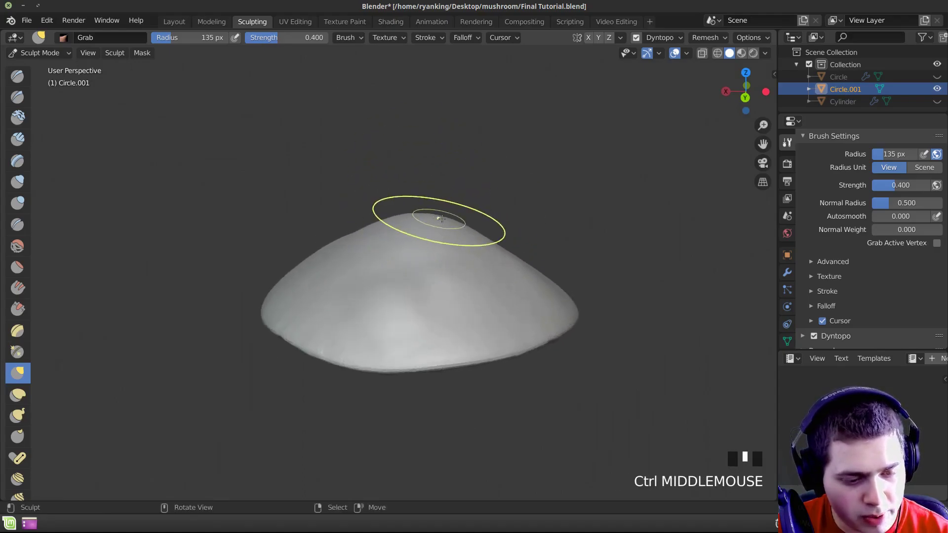
# Step: Nudge the cap's upper surface and sides with the Grab brush to refine its uneven silhouette
pyautogui.keyDown('ctrl'); pyautogui.moveTo(478, 250); pyautogui.dragTo(481, 271, button='middle'); pyautogui.keyUp('ctrl')
pyautogui.moveTo(481, 270); pyautogui.dragTo(476, 259)
pyautogui.moveTo(329, 267); pyautogui.dragTo(327, 259)
pyautogui.moveTo(326, 259); pyautogui.dragTo(455, 250, button='middle')
pyautogui.moveTo(454, 249)
pyautogui.mouseDown(button='middle')
pyautogui.moveTo(451, 273)
pyautogui.moveTo(458, 251)
pyautogui.mouseUp(button='middle')
pyautogui.moveTo(458, 252); pyautogui.dragTo(447, 249)
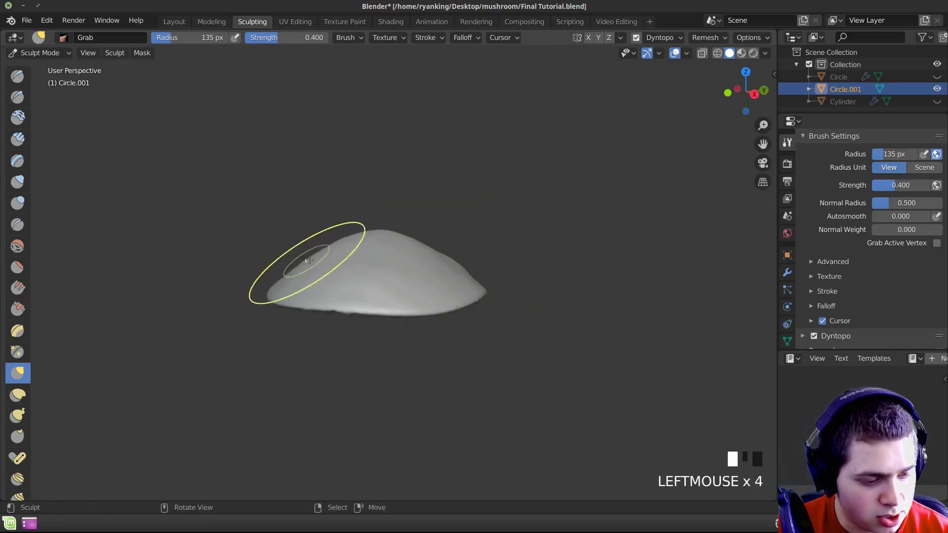
# Step: Smooth the grabbed areas along the cap's sides and rim from several viewing angles
pyautogui.moveTo(425, 296); pyautogui.dragTo(278, 274, button='middle')
pyautogui.moveTo(337, 257)
pyautogui.mouseDown(button='middle')
pyautogui.moveTo(275, 243)
pyautogui.moveTo(414, 306)
pyautogui.mouseUp(button='middle')
pyautogui.moveTo(414, 306)
pyautogui.keyDown('shift'); pyautogui.mouseDown()
pyautogui.moveTo(418, 321)
pyautogui.moveTo(385, 302)
pyautogui.mouseUp(); pyautogui.keyUp('shift')
pyautogui.keyDown('ctrl'); pyautogui.moveTo(385, 302); pyautogui.dragTo(392, 319, button='middle'); pyautogui.keyUp('ctrl')
pyautogui.moveTo(351, 293); pyautogui.dragTo(322, 253, button='middle')
pyautogui.keyDown('shift'); pyautogui.moveTo(444, 277); pyautogui.dragTo(473, 314); pyautogui.keyUp('shift')
# Step: Smooth the radial gills all around the cap's underside with broad strokes
pyautogui.moveTo(473, 314); pyautogui.dragTo(454, 198, button='middle')
pyautogui.keyDown('ctrl'); pyautogui.moveTo(395, 256); pyautogui.dragTo(386, 237, button='middle'); pyautogui.keyUp('ctrl')
pyautogui.keyDown('shift'); pyautogui.moveTo(386, 237); pyautogui.dragTo(341, 245); pyautogui.keyUp('shift')
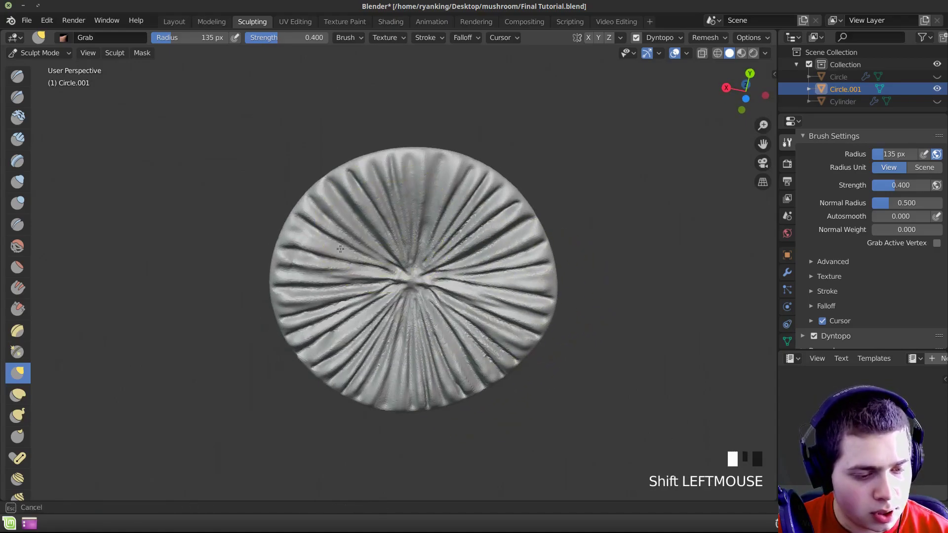
pyautogui.keyDown('shift'); pyautogui.moveTo(375, 347); pyautogui.dragTo(482, 345); pyautogui.keyUp('shift')
pyautogui.keyDown('shift'); pyautogui.click(490, 236); pyautogui.keyUp('shift')
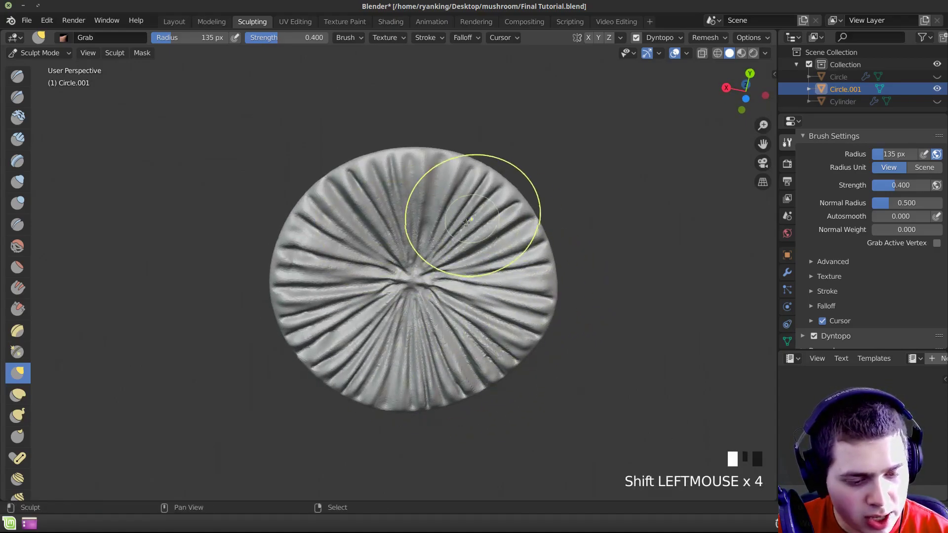
pyautogui.moveTo(423, 214)
pyautogui.keyDown('shift'); pyautogui.mouseDown()
pyautogui.moveTo(328, 265)
pyautogui.moveTo(377, 338)
pyautogui.moveTo(429, 338)
pyautogui.mouseUp(); pyautogui.keyUp('shift')
# Step: Check the cap from the side and underneath, and turn off Dyntopo for the sculpt
pyautogui.moveTo(430, 339)
pyautogui.keyDown('ctrl'); pyautogui.mouseDown(button='middle')
pyautogui.moveTo(404, 390)
pyautogui.moveTo(372, 415)
pyautogui.moveTo(453, 360)
pyautogui.mouseUp(button='middle'); pyautogui.keyUp('ctrl')
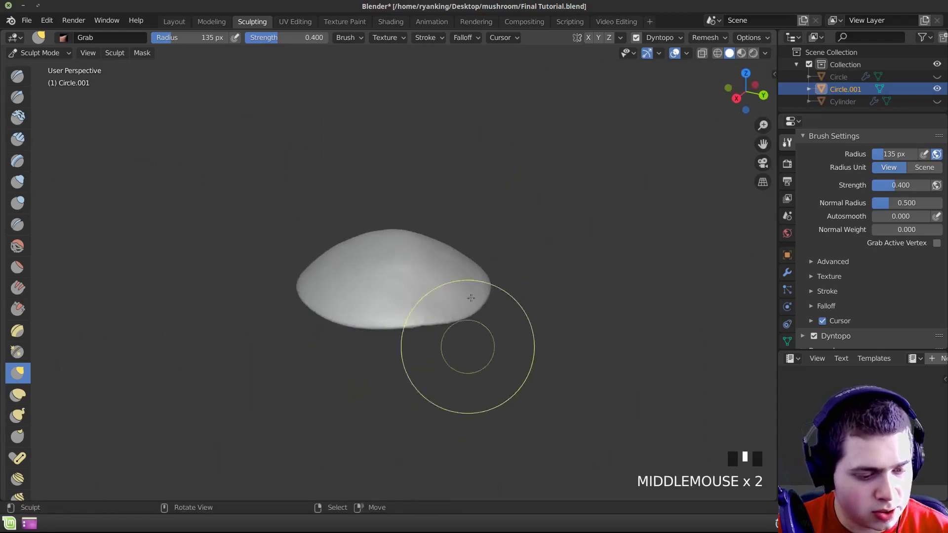
pyautogui.moveTo(351, 362); pyautogui.dragTo(348, 321, button='middle')
pyautogui.scroll(3, 347, 301)
pyautogui.moveTo(345, 279)
pyautogui.mouseDown(button='middle')
pyautogui.moveTo(368, 224)
pyautogui.moveTo(350, 262)
pyautogui.mouseUp(button='middle')
pyautogui.scroll(-1, 368, 224)
pyautogui.keyDown('shift'); pyautogui.moveTo(350, 261); pyautogui.dragTo(364, 309, button='middle'); pyautogui.keyUp('shift')
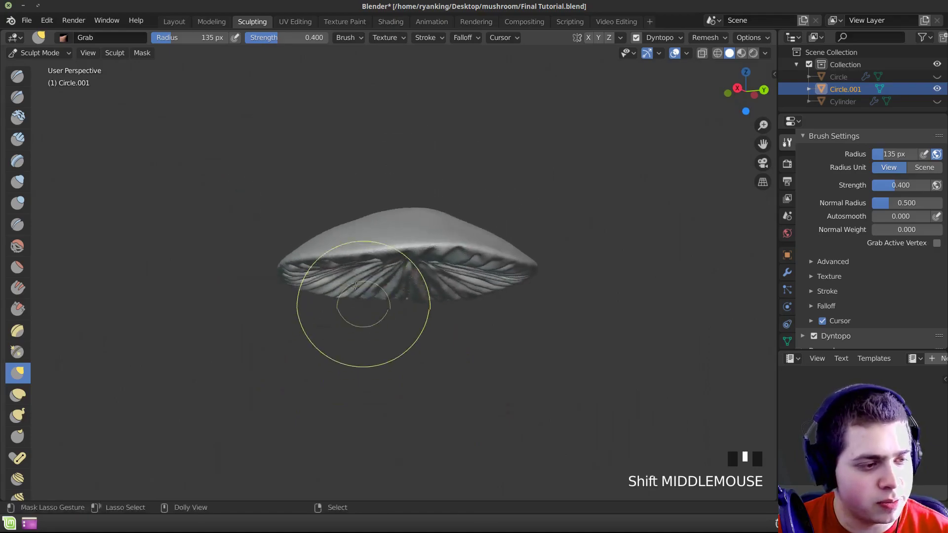
pyautogui.moveTo(364, 309); pyautogui.dragTo(434, 256, button='middle')
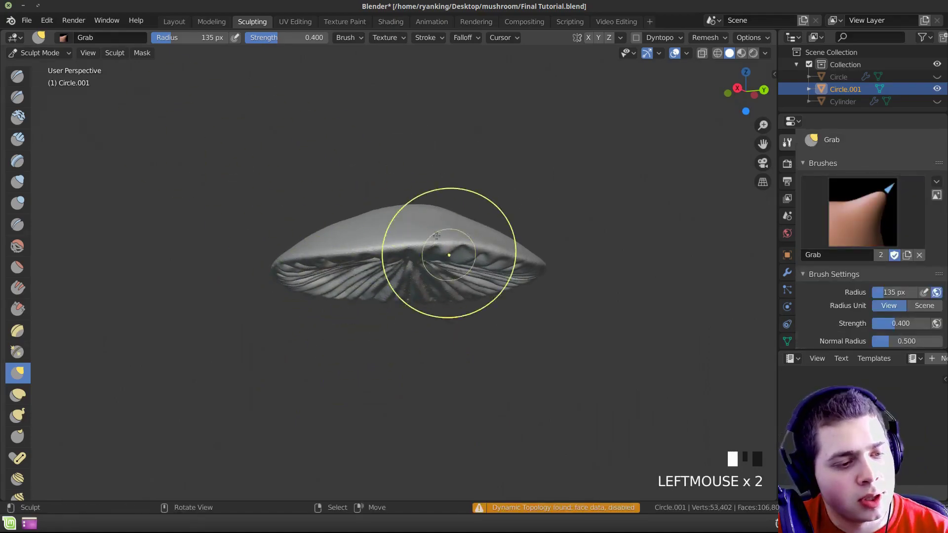
# Step: Switch to the Layout workspace and apply Shade Smooth to the cap
pyautogui.click(174, 22)
pyautogui.keyDown('ctrl'); pyautogui.moveTo(286, 206); pyautogui.dragTo(253, 159, button='middle'); pyautogui.keyUp('ctrl')
pyautogui.click(163, 52)
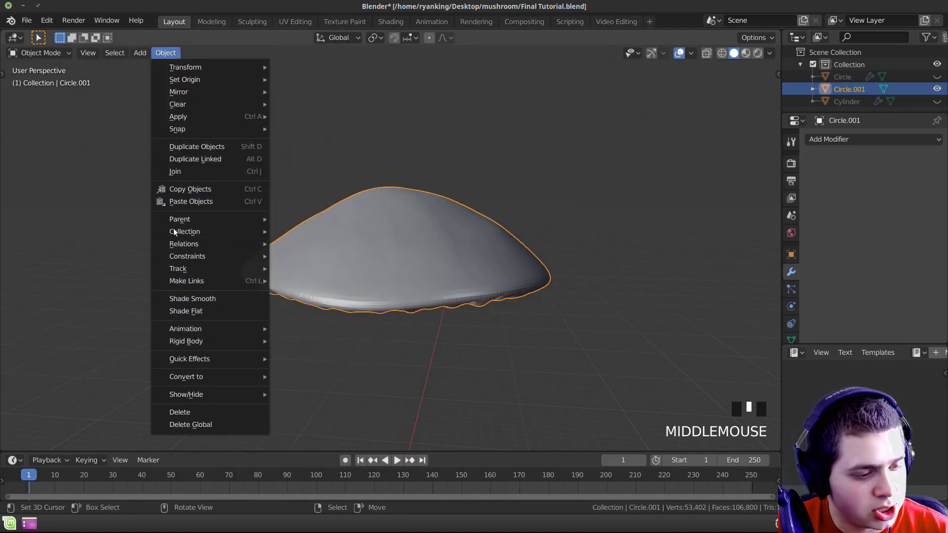
pyautogui.click(176, 299)
pyautogui.moveTo(175, 296); pyautogui.dragTo(362, 353, button='middle')
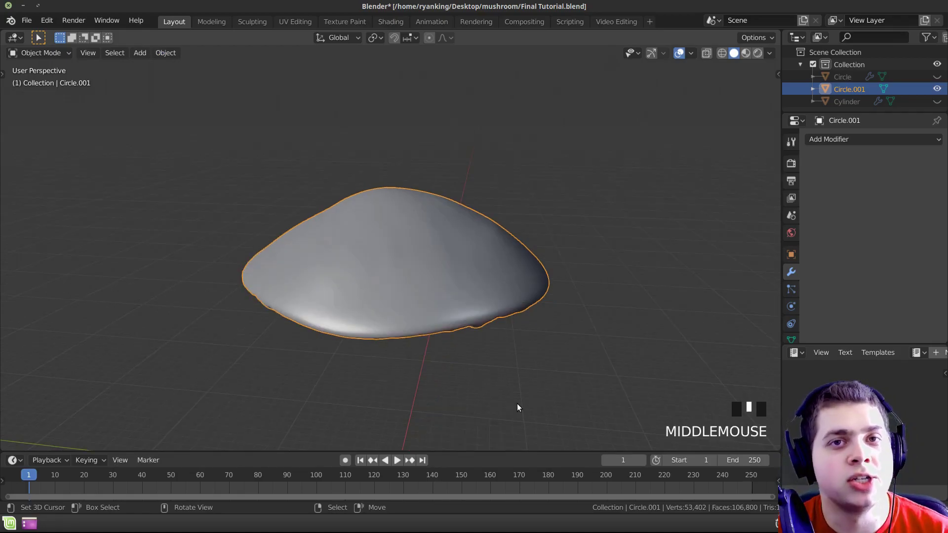
# Step: Unhide the stem and base mound, deselect everything, and save the file
pyautogui.moveTo(353, 243); pyautogui.dragTo(384, 313, button='middle')
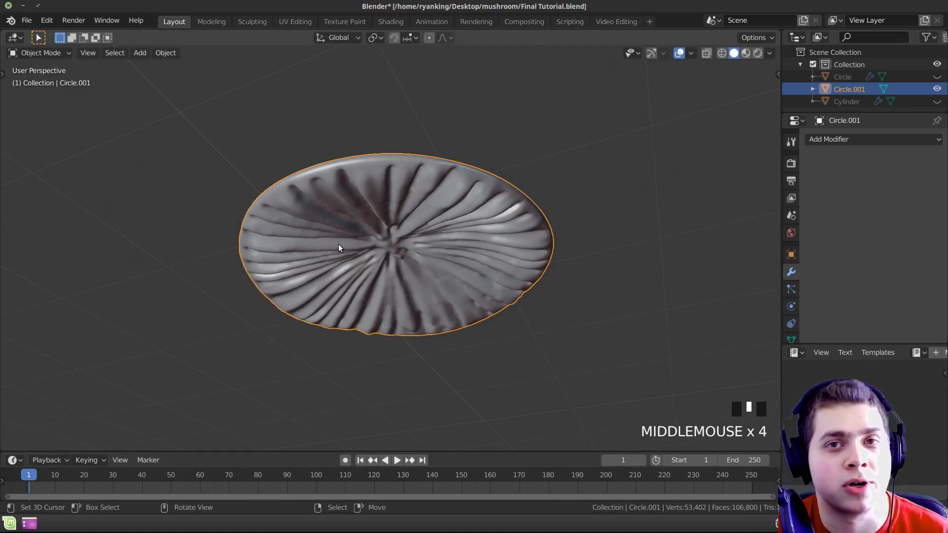
pyautogui.moveTo(339, 248); pyautogui.dragTo(363, 184, button='middle')
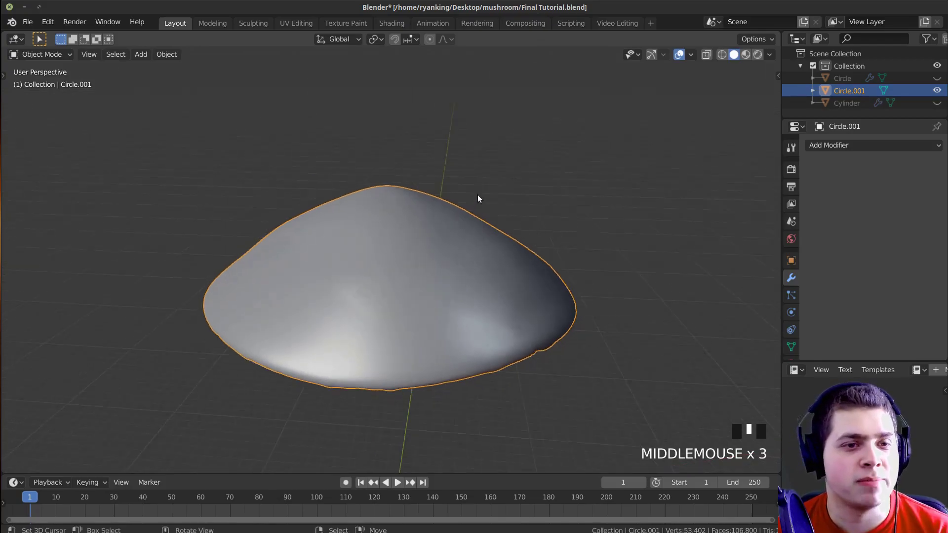
pyautogui.moveTo(491, 218); pyautogui.dragTo(512, 315, button='middle')
pyautogui.hotkey('alt', 'h')
pyautogui.click(501, 412)
pyautogui.scroll(-2, 452, 406)
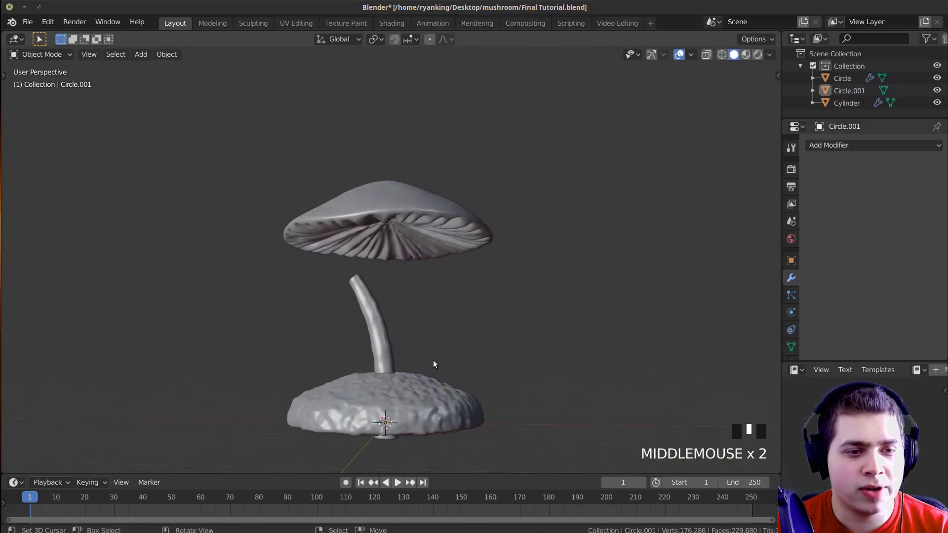
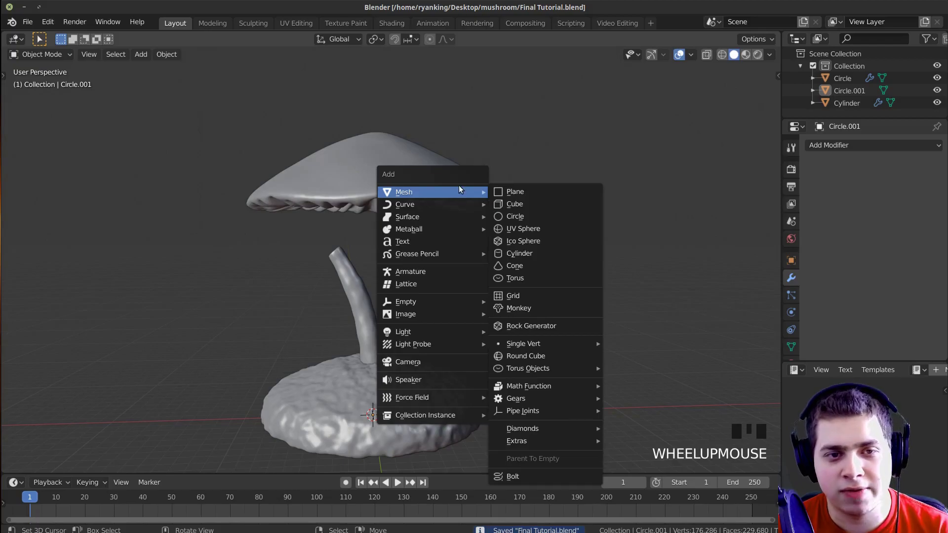
# Step: Add a plane and move it along the X axis about 17 m away from the mushroom
pyautogui.click(529, 193)
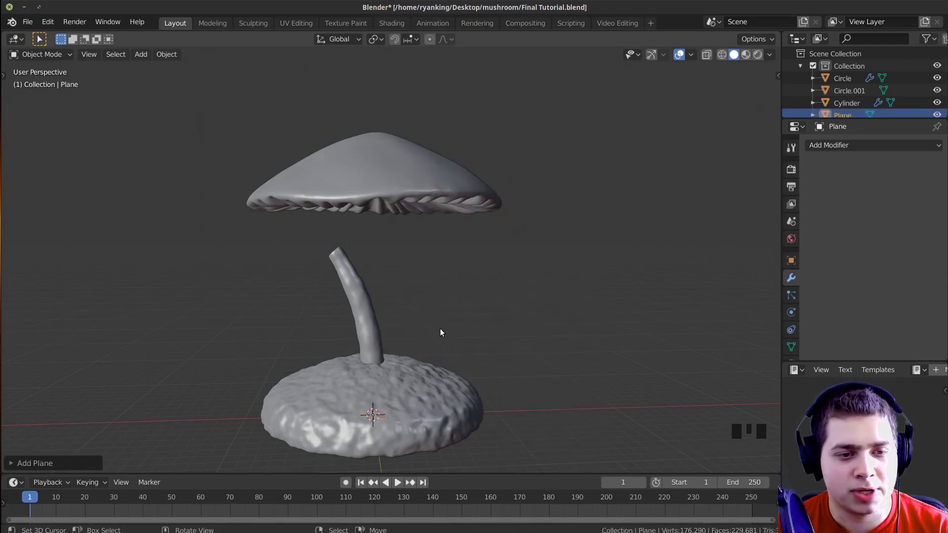
pyautogui.press('g')
pyautogui.press('x')
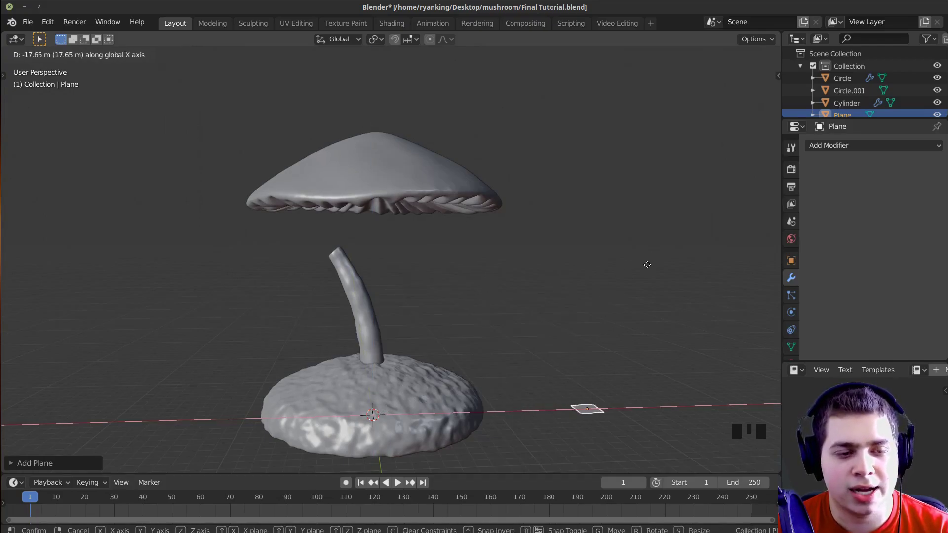
pyautogui.click(643, 268)
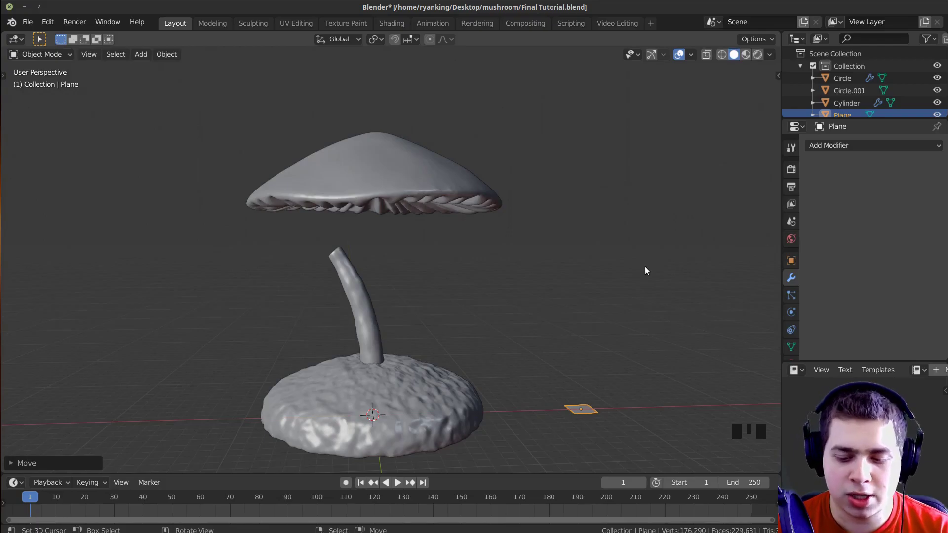
# Step: Rotate the new plane 90 degrees about the X axis so it stands upright
pyautogui.press('KP_Decimal')
pyautogui.moveTo(511, 146); pyautogui.dragTo(528, 184, button='middle')
pyautogui.scroll(-1, 551, 191)
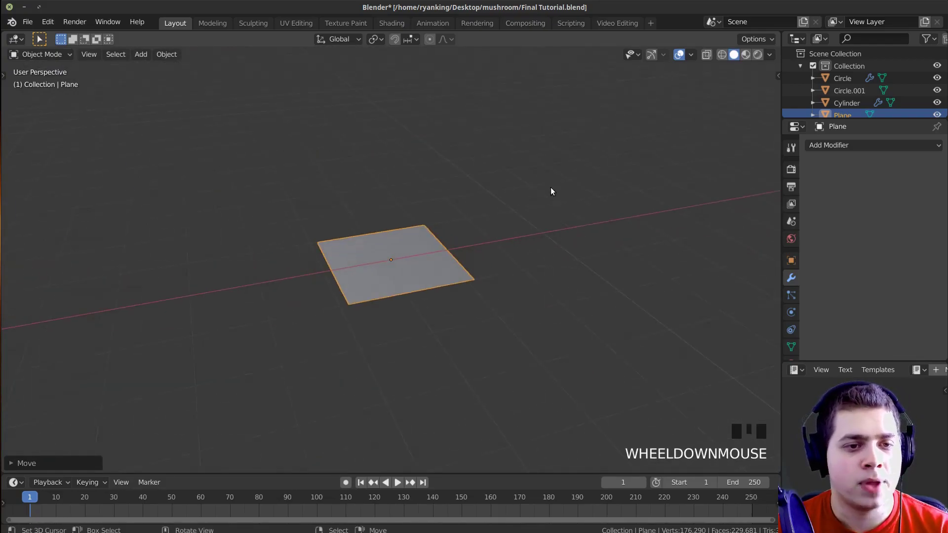
pyautogui.press('r')
pyautogui.press('x')
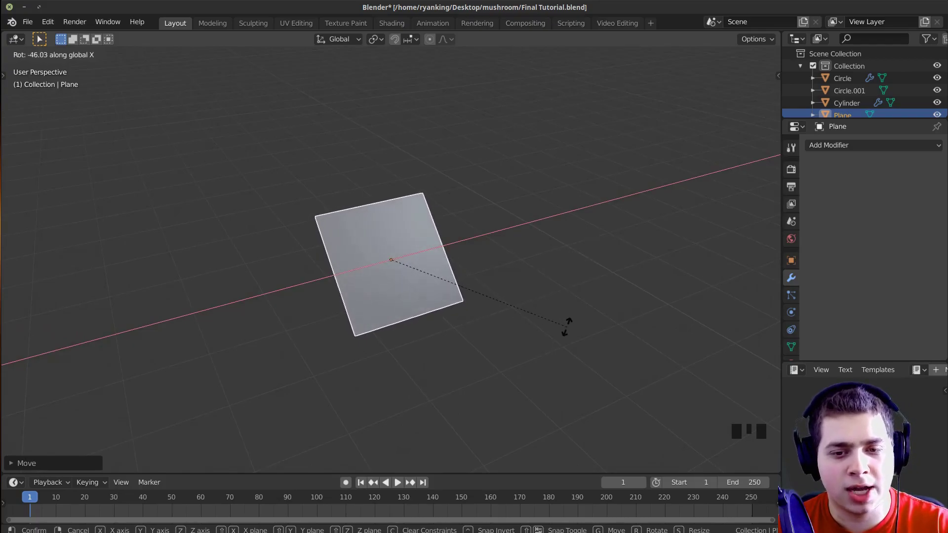
pyautogui.write('90')
pyautogui.press('Return')
pyautogui.scroll(-2, 599, 266)
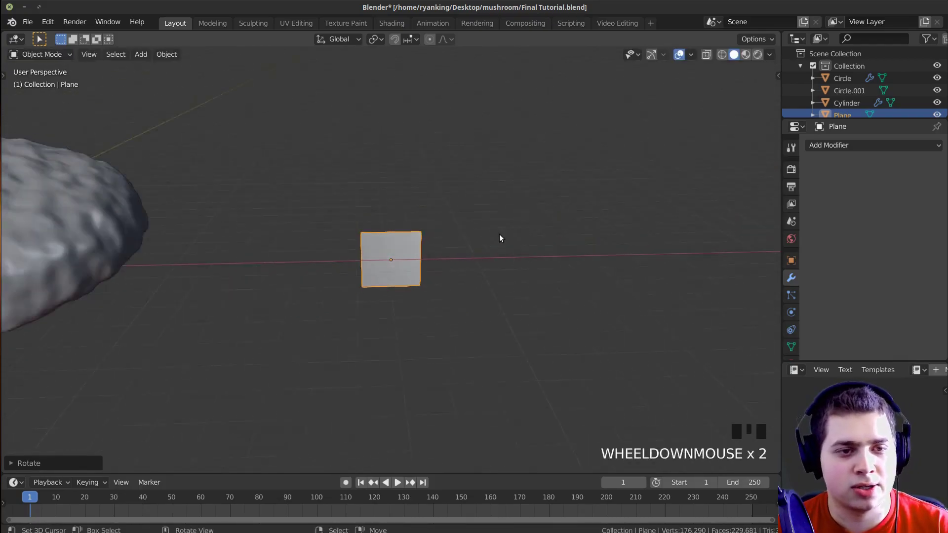
pyautogui.keyDown('shift'); pyautogui.moveTo(499, 234); pyautogui.dragTo(492, 271, button='middle'); pyautogui.keyUp('shift')
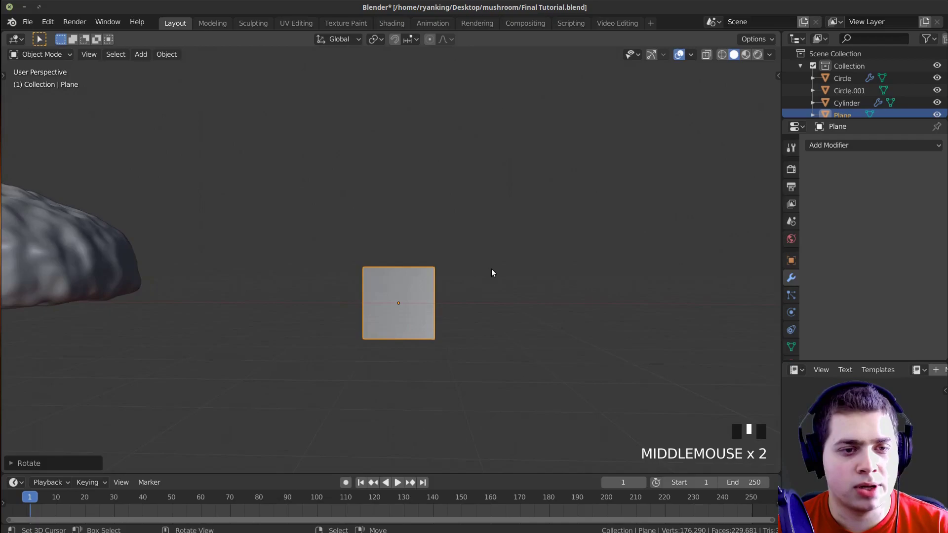
# Step: In Edit Mode, move the plane's whole mesh up along Z until its lower edge is near the object origin
pyautogui.press('Tab')
pyautogui.scroll(2, 559, 330)
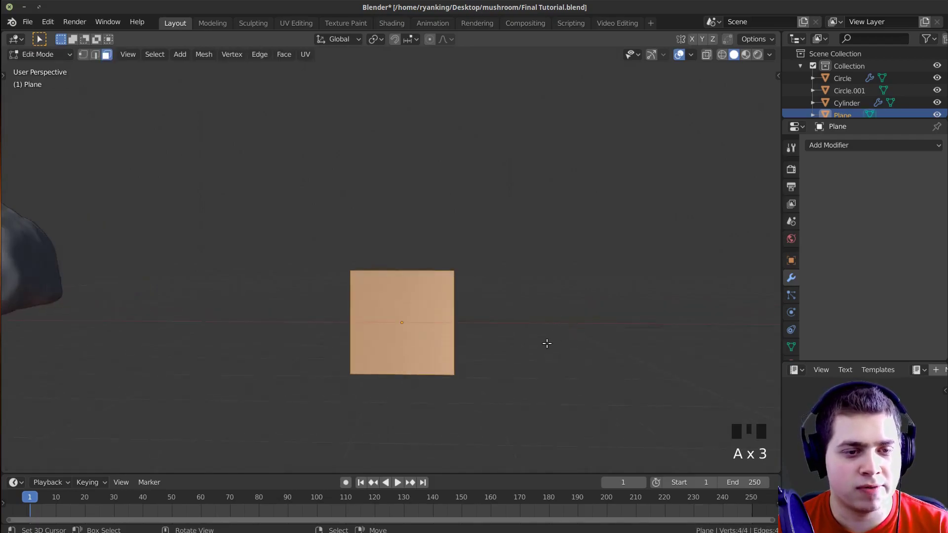
pyautogui.moveTo(546, 344); pyautogui.dragTo(563, 335, button='middle')
pyautogui.press('g')
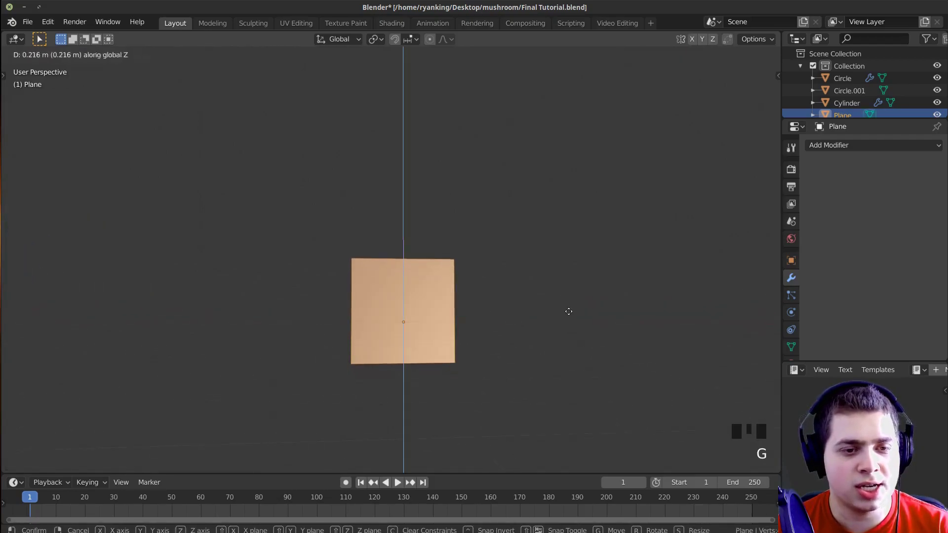
pyautogui.click(570, 278)
pyautogui.scroll(2, 431, 315)
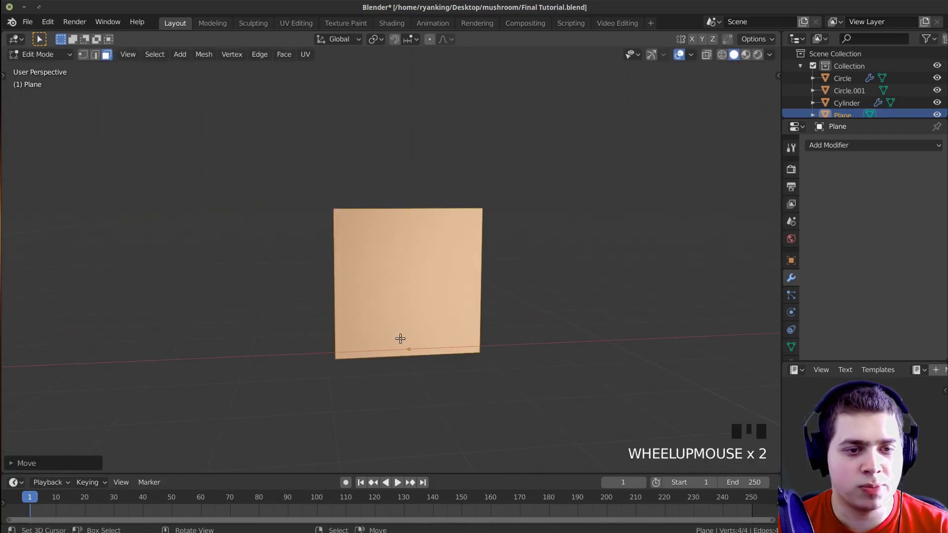
pyautogui.moveTo(425, 338); pyautogui.dragTo(529, 226, button='middle')
# Step: In front view, extrude the plane's two upper vertices upward into a long blade segment, then narrow and tilt its end
pyautogui.press('1')
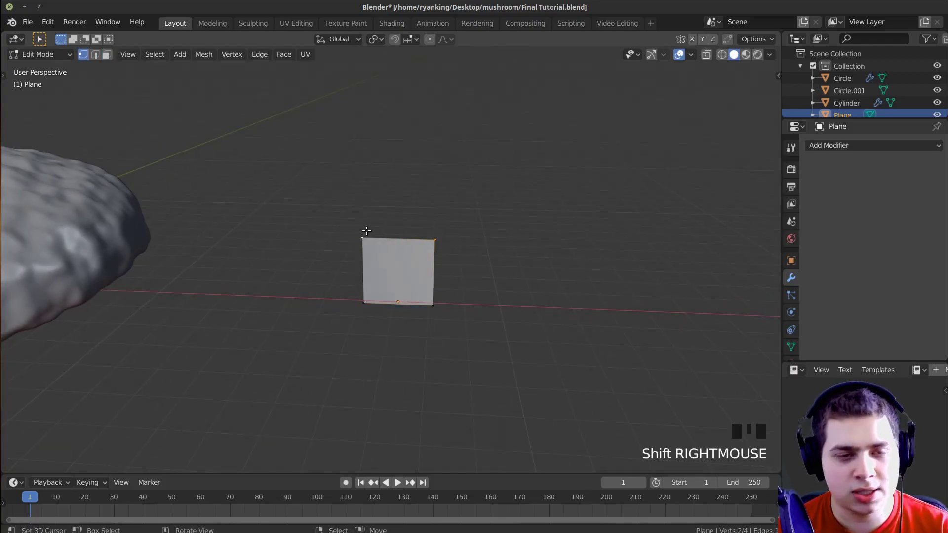
pyautogui.press('KP_1')
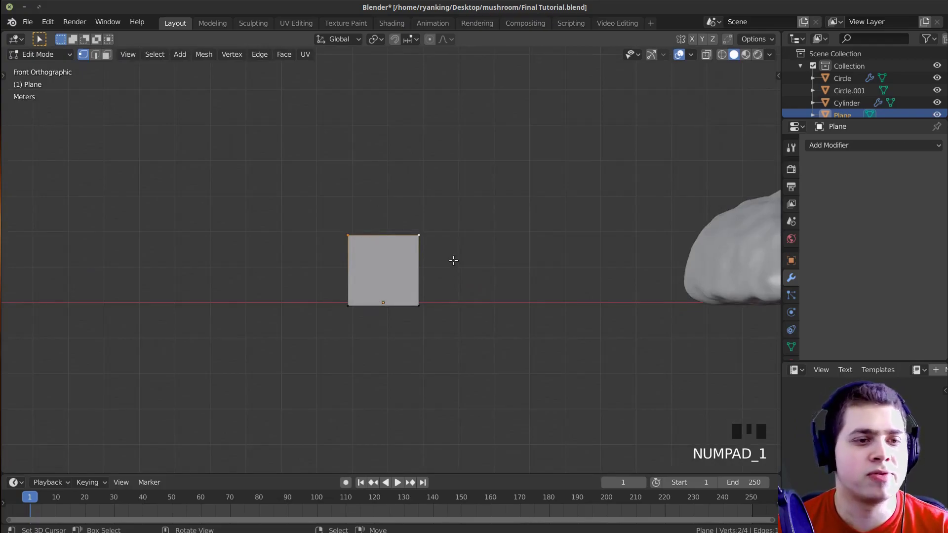
pyautogui.scroll(-4, 453, 260)
pyautogui.keyDown('shift'); pyautogui.moveTo(465, 370); pyautogui.dragTo(453, 415, button='middle'); pyautogui.keyUp('shift')
pyautogui.keyDown('shift'); pyautogui.moveTo(463, 301); pyautogui.dragTo(489, 338, button='middle'); pyautogui.keyUp('shift')
pyautogui.scroll(4, 493, 351)
pyautogui.scroll(-3, 499, 360)
pyautogui.scroll(1, 501, 355)
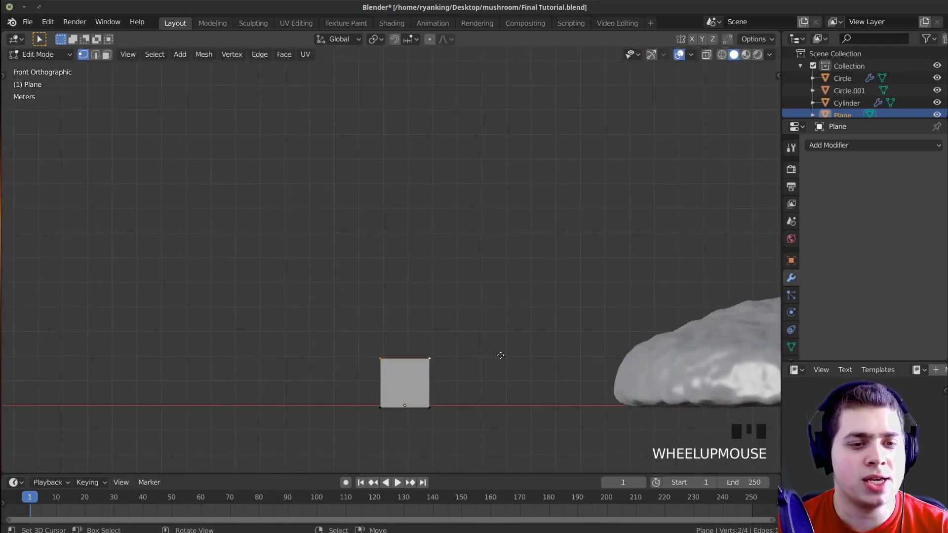
pyautogui.press('e')
pyautogui.click(518, 180)
pyautogui.press('s')
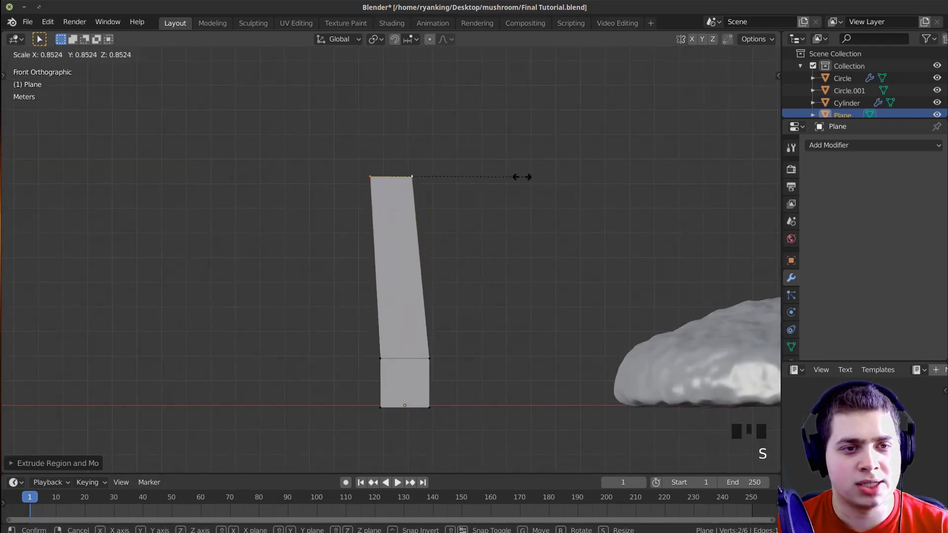
pyautogui.click(518, 177)
pyautogui.press('r')
pyautogui.click(498, 140)
pyautogui.scroll(-1, 514, 232)
# Step: Extrude a second, leaning blade segment from the tilted edge, then narrow and rotate its end
pyautogui.press('e')
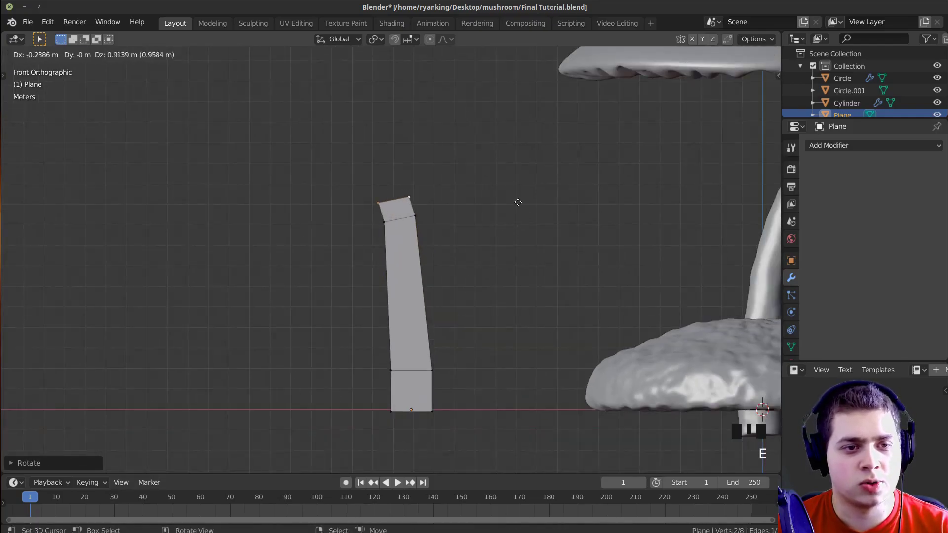
pyautogui.click(476, 89)
pyautogui.press('s')
pyautogui.click(461, 110)
pyautogui.press('r')
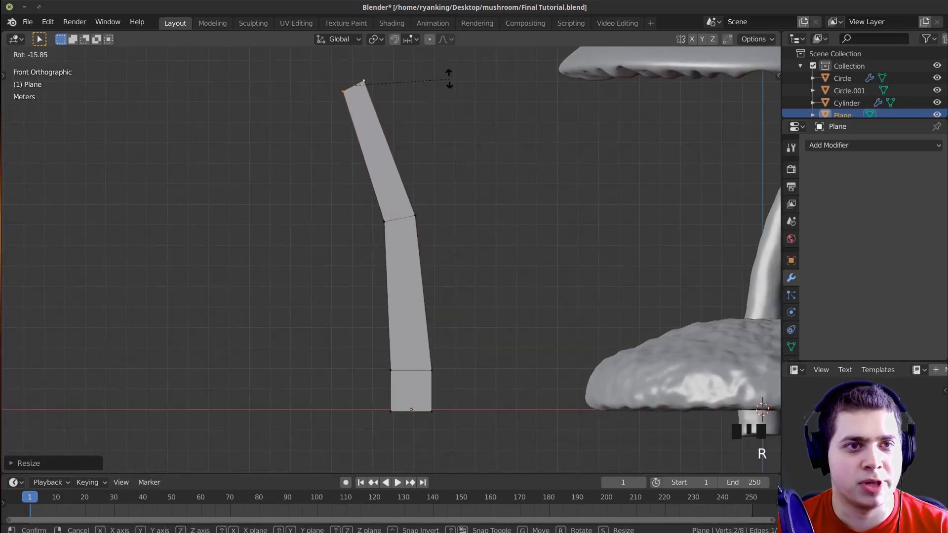
pyautogui.click(489, 150)
pyautogui.press('s')
pyautogui.click(482, 147)
# Step: Extrude a third segment as the grass blade's tip, then shrink, reposition and rotate its end edge
pyautogui.keyDown('shift'); pyautogui.moveTo(463, 142); pyautogui.dragTo(479, 190, button='middle'); pyautogui.keyUp('shift')
pyautogui.press('e')
pyautogui.click(449, 118)
pyautogui.press('s')
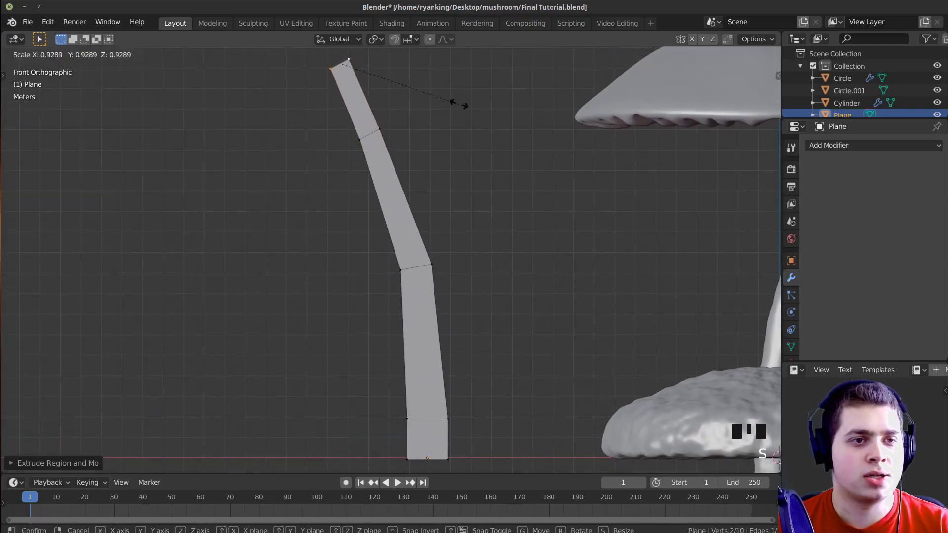
pyautogui.click(405, 76)
pyautogui.press('g')
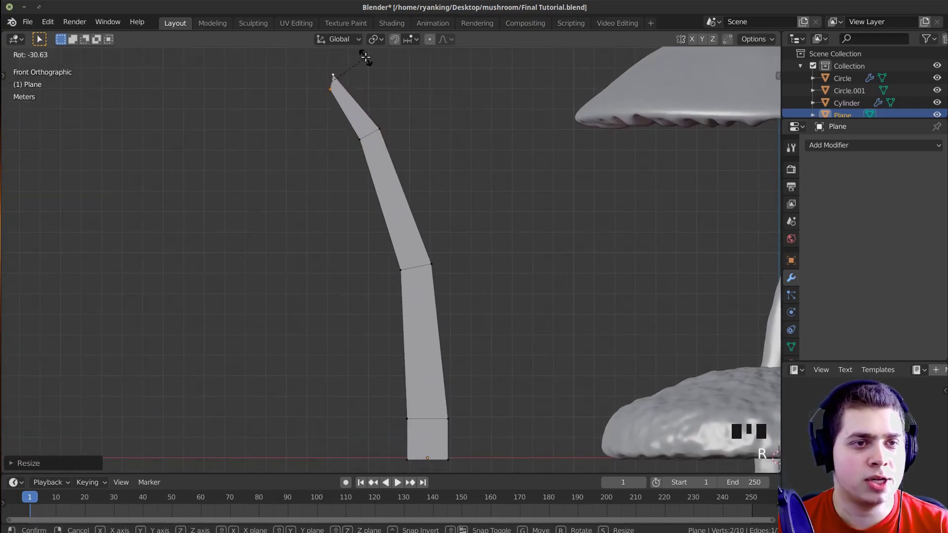
pyautogui.click(374, 88)
# Step: Return the grass blade to Object Mode and add a Solidify modifier to it
pyautogui.press('Tab')
pyautogui.moveTo(377, 156); pyautogui.dragTo(492, 243, button='middle')
pyautogui.moveTo(468, 279)
pyautogui.mouseDown(button='middle')
pyautogui.moveTo(333, 292)
pyautogui.moveTo(433, 292)
pyautogui.moveTo(474, 277)
pyautogui.mouseUp(button='middle')
pyautogui.click(845, 146)
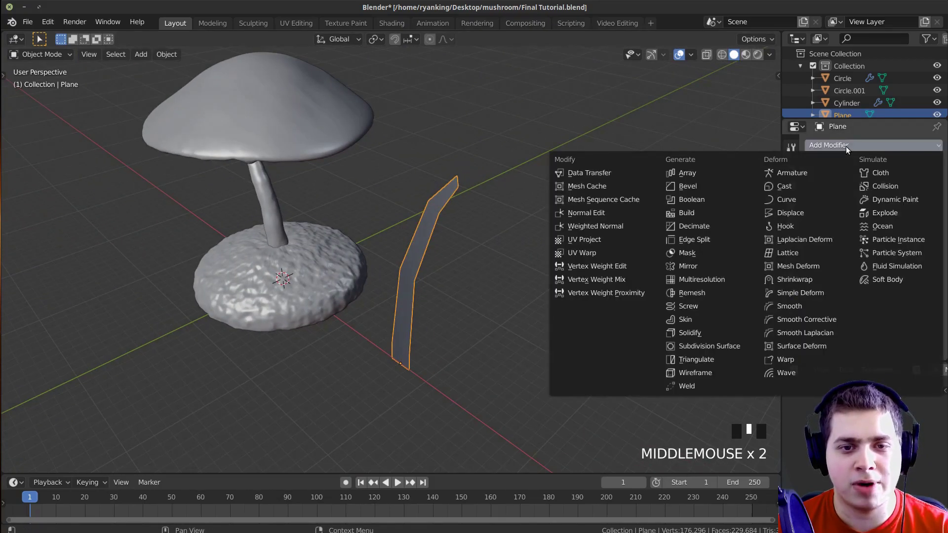
pyautogui.click(708, 332)
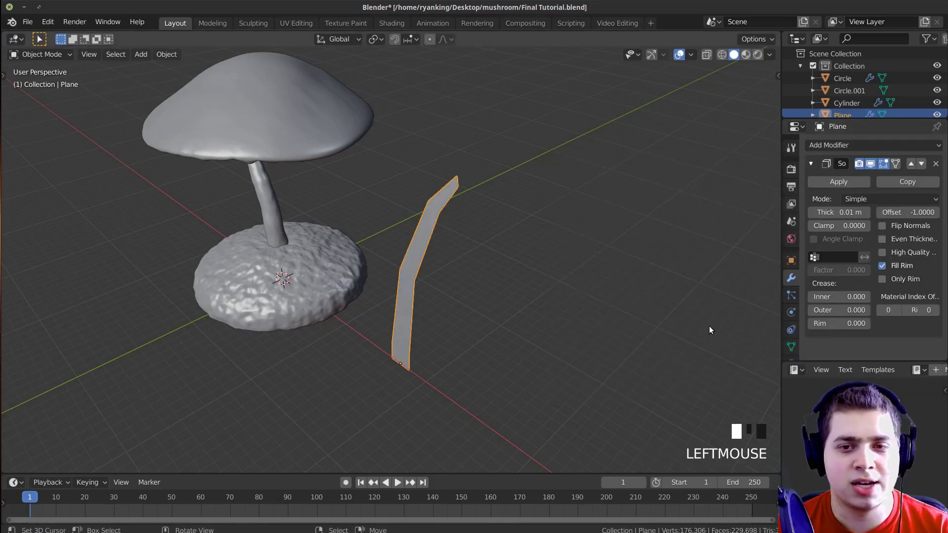
# Step: Set the blade's Solidify thickness to 0.54 m and add a level 2 Subdivision Surface modifier
pyautogui.moveTo(481, 248); pyautogui.dragTo(445, 236, button='middle')
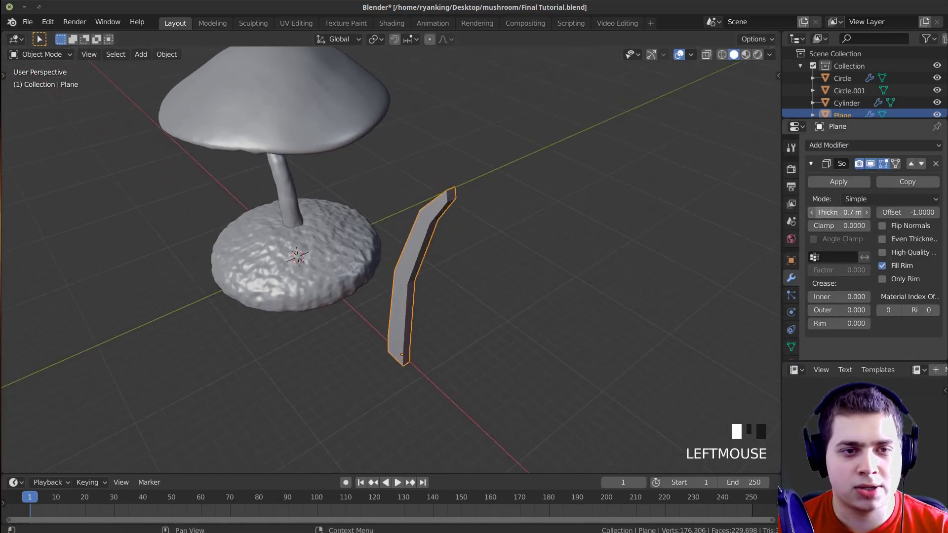
pyautogui.moveTo(660, 228); pyautogui.dragTo(623, 217, button='middle')
pyautogui.scroll(1, 700, 221)
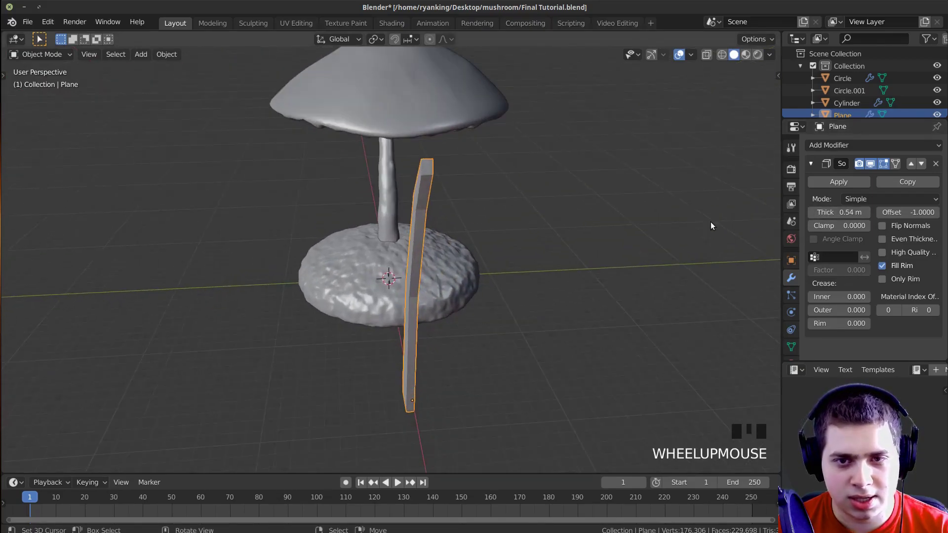
pyautogui.moveTo(710, 221); pyautogui.dragTo(695, 217, button='middle')
pyautogui.hotkey('ctrl', '2')
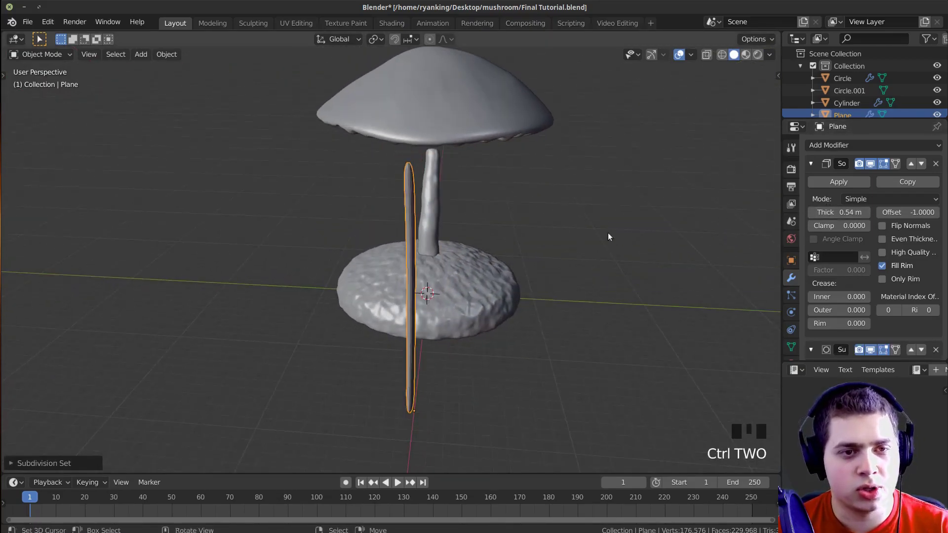
# Step: Apply smooth shading to the grass blade
pyautogui.moveTo(608, 232); pyautogui.dragTo(335, 189, button='middle')
pyautogui.scroll(1, 336, 192)
pyautogui.click(167, 55)
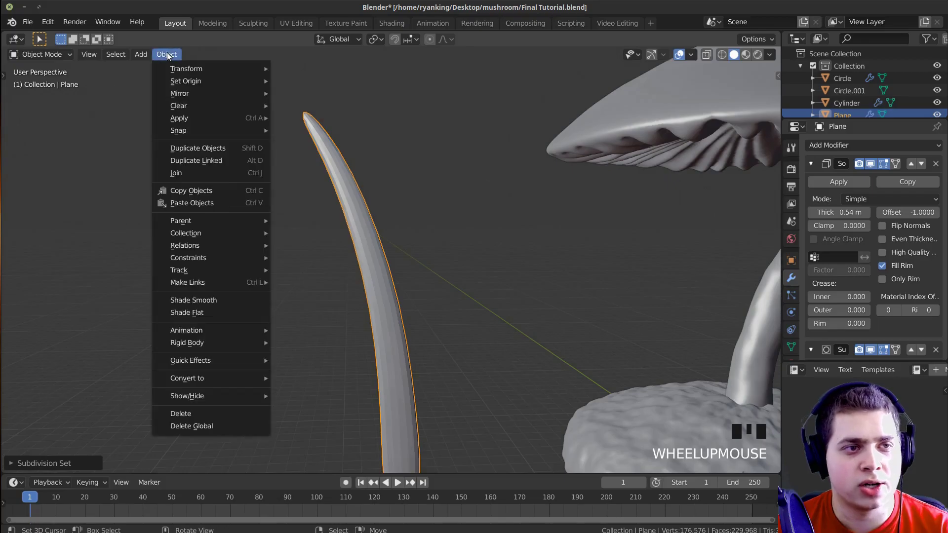
pyautogui.click(193, 300)
pyautogui.scroll(-2, 448, 236)
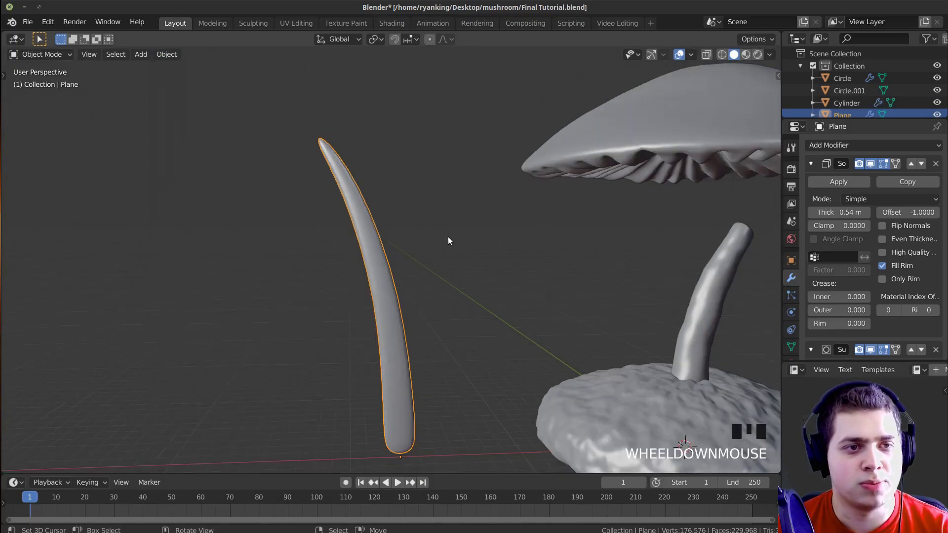
# Step: Add a loop cut across the middle segment of the grass blade in Edit Mode
pyautogui.moveTo(448, 236); pyautogui.dragTo(458, 183, button='middle')
pyautogui.scroll(2, 410, 220)
pyautogui.press('Tab')
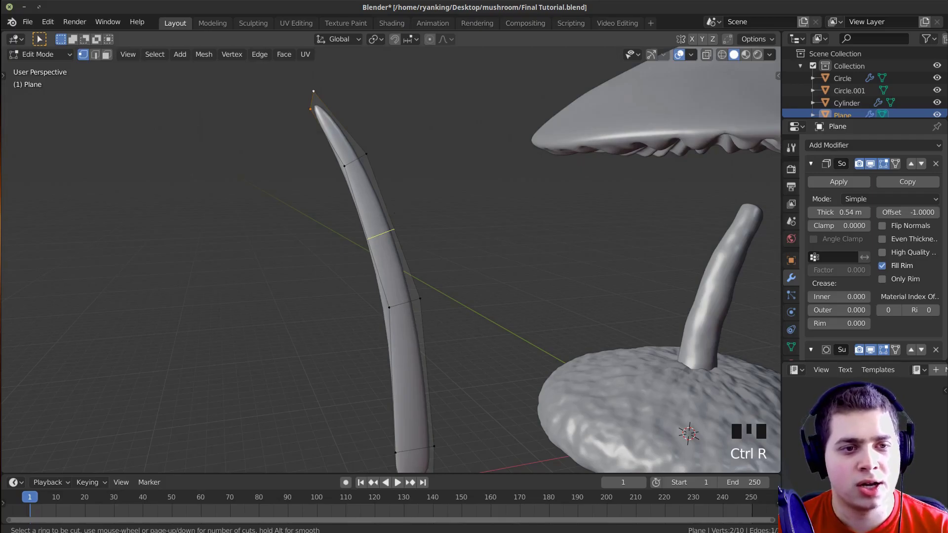
pyautogui.click(390, 232)
pyautogui.click(434, 205)
# Step: Add another loop cut close to the blade's bottom edge to sharpen the base, and return to Object Mode
pyautogui.moveTo(434, 205); pyautogui.dragTo(423, 199, button='middle')
pyautogui.scroll(1, 404, 244)
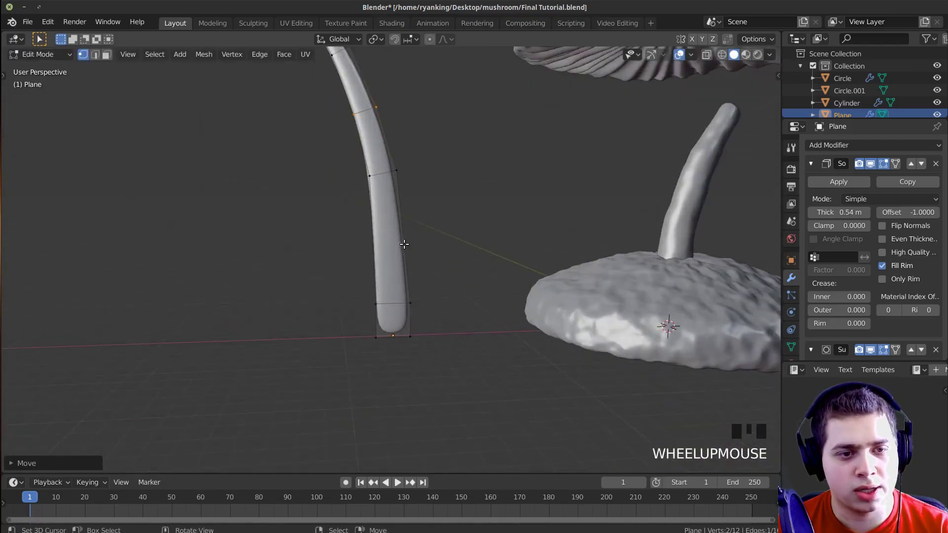
pyautogui.scroll(2, 404, 244)
pyautogui.click(427, 338)
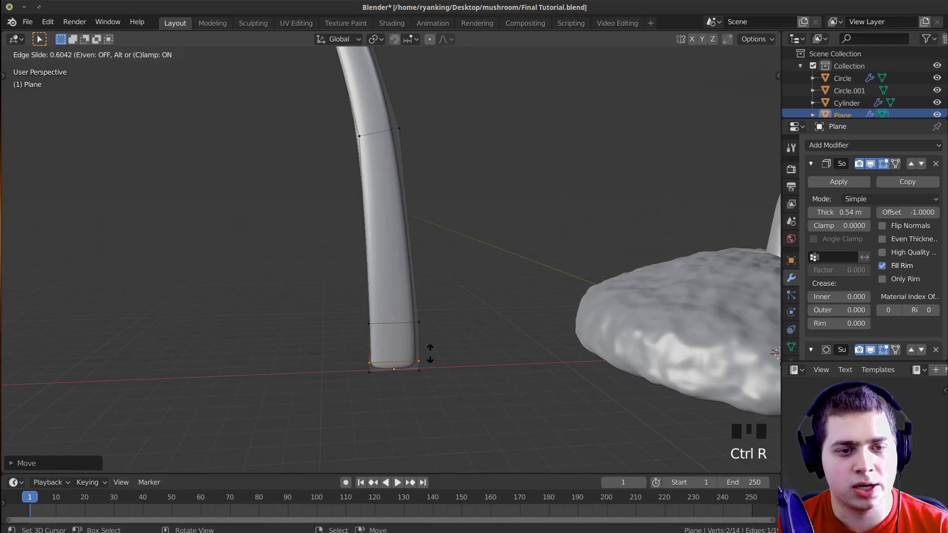
pyautogui.click(430, 355)
pyautogui.keyDown('shift'); pyautogui.moveTo(423, 244); pyautogui.dragTo(421, 276, button='middle'); pyautogui.keyUp('shift')
pyautogui.press('Tab')
# Step: Duplicate the grass blade and move the copy along the X axis, farther from the mushroom
pyautogui.scroll(-3, 283, 180)
pyautogui.scroll(-1, 326, 252)
pyautogui.moveTo(283, 180); pyautogui.dragTo(436, 217, button='middle')
pyautogui.scroll(2, 510, 221)
pyautogui.scroll(1, 482, 286)
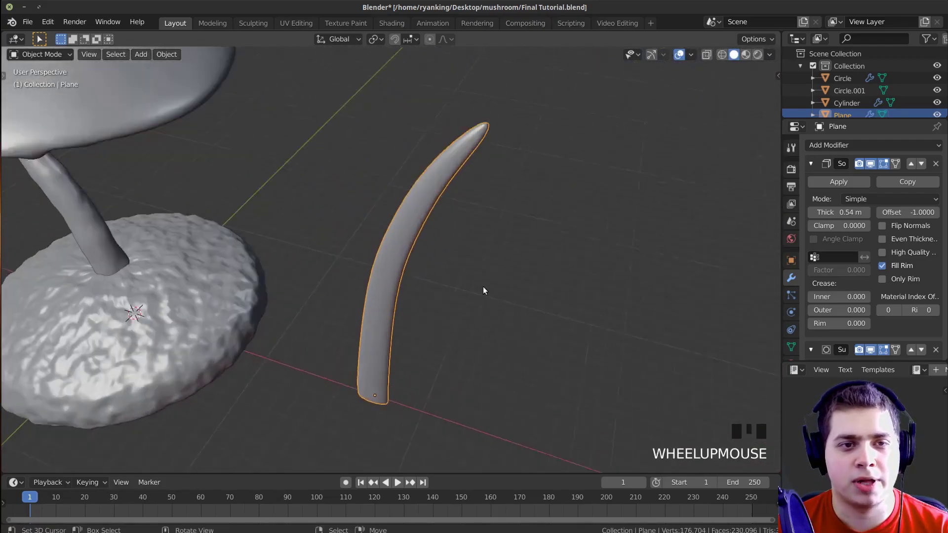
pyautogui.moveTo(482, 286); pyautogui.dragTo(429, 265, button='middle')
pyautogui.scroll(1, 430, 265)
pyautogui.keyDown('shift'); pyautogui.moveTo(493, 251); pyautogui.dragTo(513, 283, button='middle'); pyautogui.keyUp('shift')
pyautogui.moveTo(554, 348); pyautogui.dragTo(400, 259, button='middle')
pyautogui.hotkey('shift', 'd')
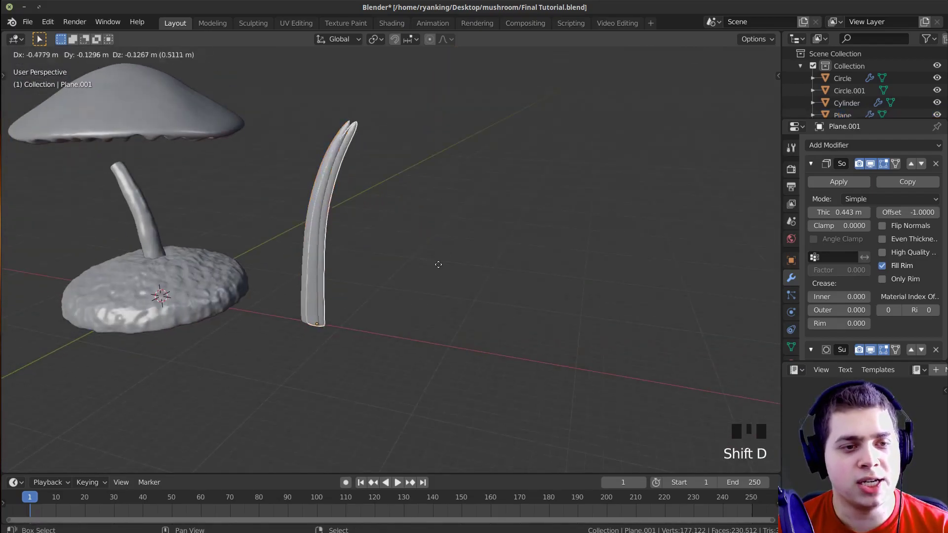
pyautogui.press('x')
pyautogui.click(584, 305)
# Step: Edit the copied blade in wireframe, selecting its upper section and lowering it to shorten the blade
pyautogui.moveTo(583, 304)
pyautogui.mouseDown(button='middle')
pyautogui.moveTo(594, 333)
pyautogui.moveTo(566, 309)
pyautogui.moveTo(550, 317)
pyautogui.moveTo(598, 278)
pyautogui.moveTo(401, 303)
pyautogui.moveTo(567, 288)
pyautogui.moveTo(478, 232)
pyautogui.mouseUp(button='middle')
pyautogui.press('Tab')
pyautogui.press('z')
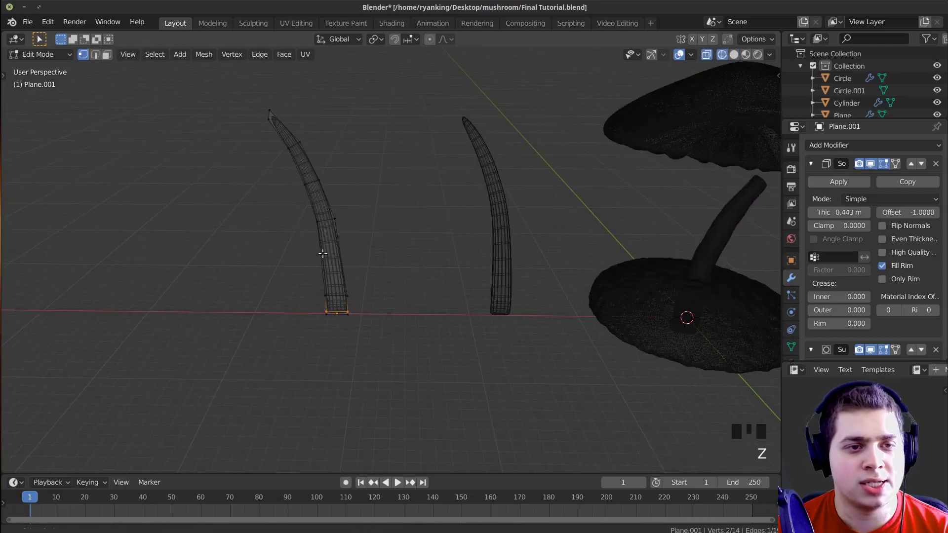
pyautogui.moveTo(322, 254); pyautogui.dragTo(528, 247, button='middle')
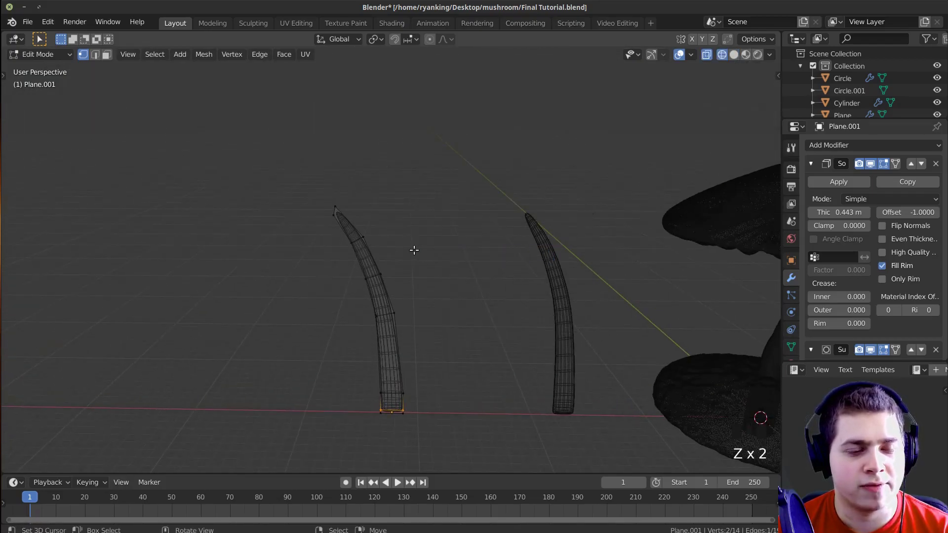
pyautogui.press('a')
pyautogui.press('a')
pyautogui.keyDown('shift'); pyautogui.moveTo(407, 258); pyautogui.dragTo(415, 192, button='middle'); pyautogui.keyUp('shift')
pyautogui.moveTo(269, 108); pyautogui.dragTo(445, 246)
pyautogui.keyDown('shift'); pyautogui.moveTo(443, 232); pyautogui.dragTo(444, 165, button='middle'); pyautogui.keyUp('shift')
pyautogui.press('g')
pyautogui.click(399, 176)
# Step: Extend the selection to the next edge row of the copied blade, then rotate and reposition that section for a stronger bend
pyautogui.press('b')
pyautogui.moveTo(305, 111); pyautogui.dragTo(419, 264)
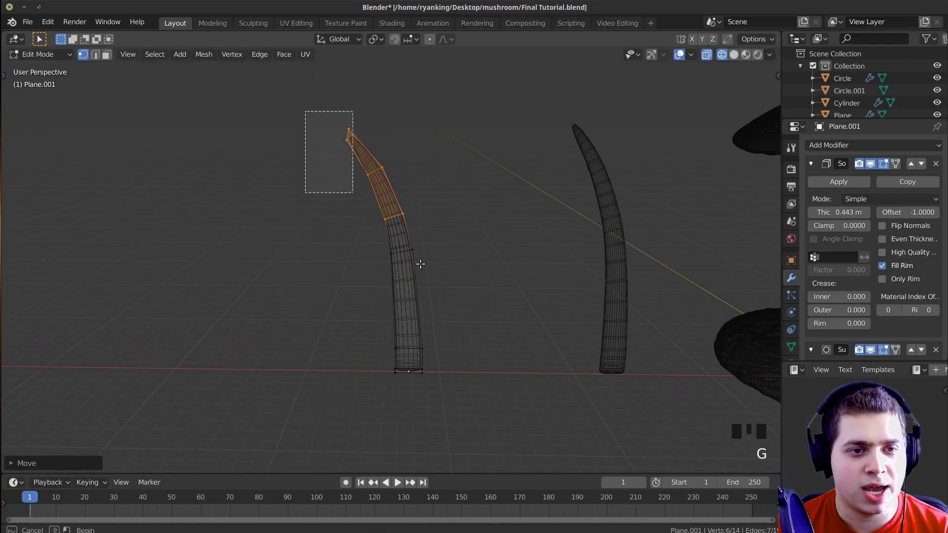
pyautogui.press('r')
pyautogui.click(487, 266)
pyautogui.press('g')
pyautogui.click(488, 313)
pyautogui.moveTo(489, 313); pyautogui.dragTo(490, 278, button='middle')
pyautogui.press('g')
pyautogui.click(474, 277)
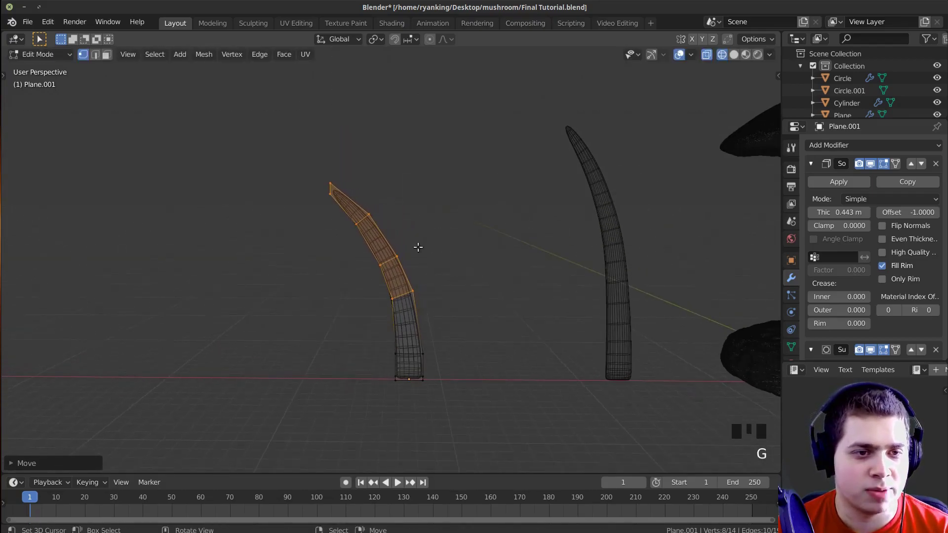
# Step: Select the copied blade's tip segment, then rotate it nearly horizontal and reposition it so the tip droops
pyautogui.press('a')
pyautogui.press('b')
pyautogui.moveTo(287, 163); pyautogui.dragTo(378, 250)
pyautogui.press('r')
pyautogui.click(413, 196)
pyautogui.press('g')
pyautogui.click(410, 183)
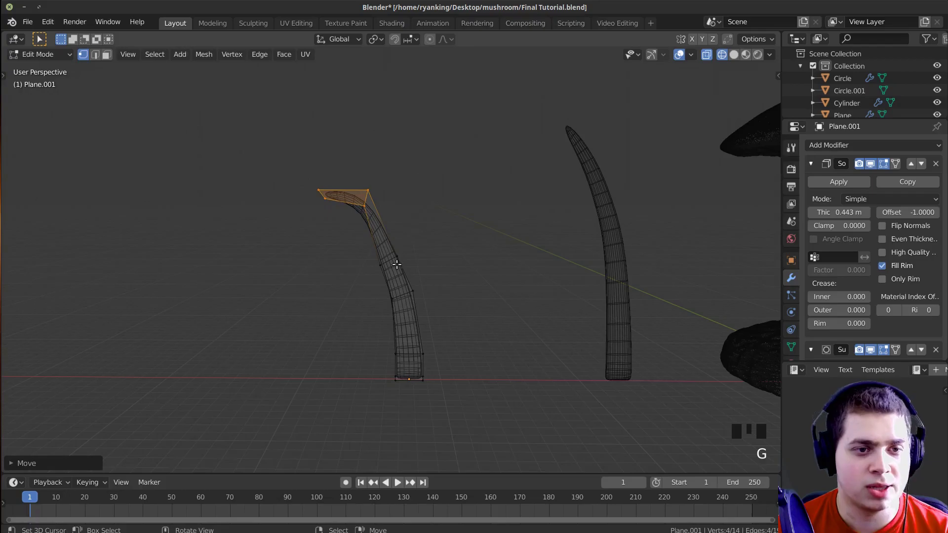
# Step: Raise the edge row below the drooping tip to smooth the bend, and clear the selection
pyautogui.press('a')
pyautogui.press('a')
pyautogui.press('g')
pyautogui.click(414, 250)
pyautogui.press('a')
pyautogui.press('a')
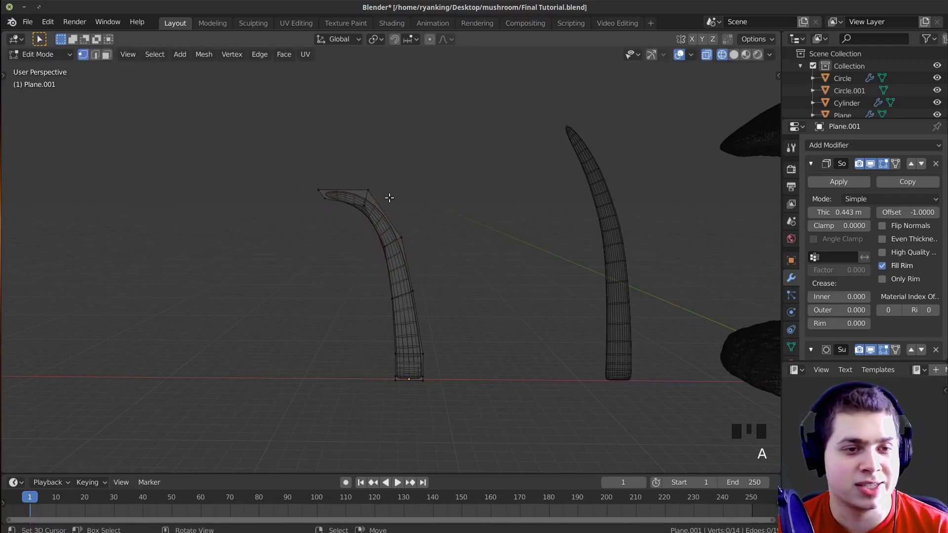
# Step: Return the bent blade to Object Mode in solid shading and check its shape
pyautogui.press('Tab')
pyautogui.hotkey('shift', 'z')
pyautogui.scroll(-2, 354, 251)
pyautogui.moveTo(592, 311); pyautogui.dragTo(653, 322, button='middle')
pyautogui.moveTo(434, 291)
pyautogui.mouseDown(button='middle')
pyautogui.moveTo(547, 285)
pyautogui.moveTo(434, 297)
pyautogui.moveTo(471, 315)
pyautogui.moveTo(427, 317)
pyautogui.mouseUp(button='middle')
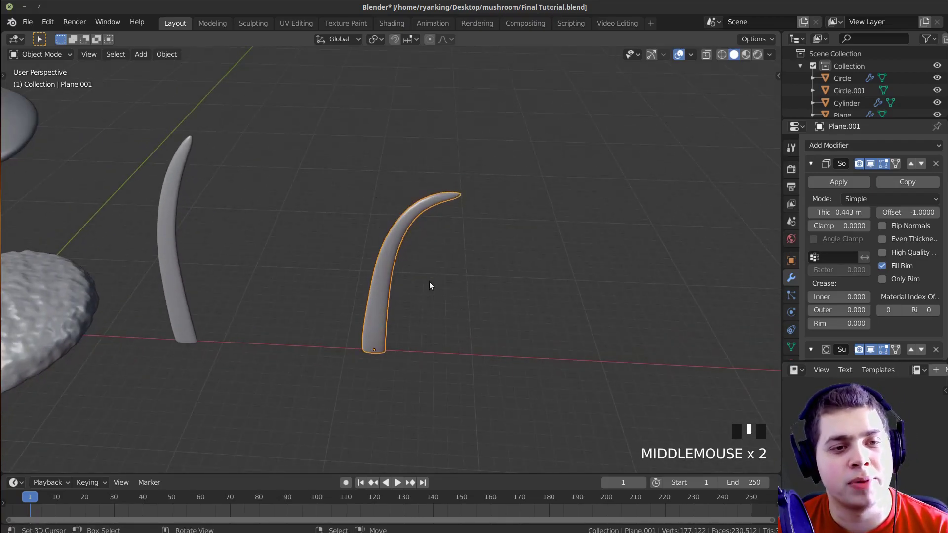
# Step: Duplicate the bent blade's whole mesh in Edit Mode and rotate the duplicate to face another direction
pyautogui.moveTo(429, 283); pyautogui.dragTo(527, 250, button='middle')
pyautogui.press('Tab')
pyautogui.press('a')
pyautogui.hotkey('shift', 'd')
pyautogui.rightClick(447, 268)
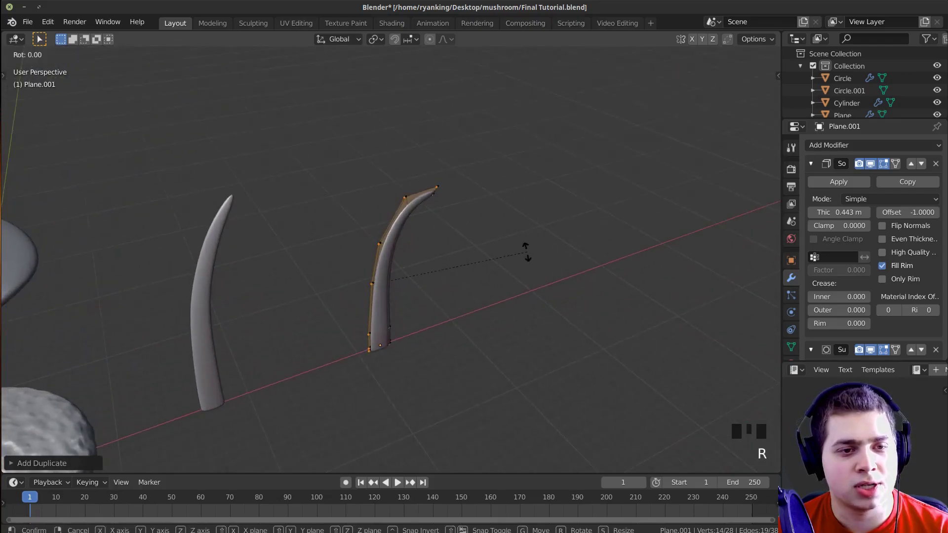
pyautogui.press('r')
pyautogui.click(353, 184)
pyautogui.moveTo(354, 184); pyautogui.dragTo(442, 195, button='middle')
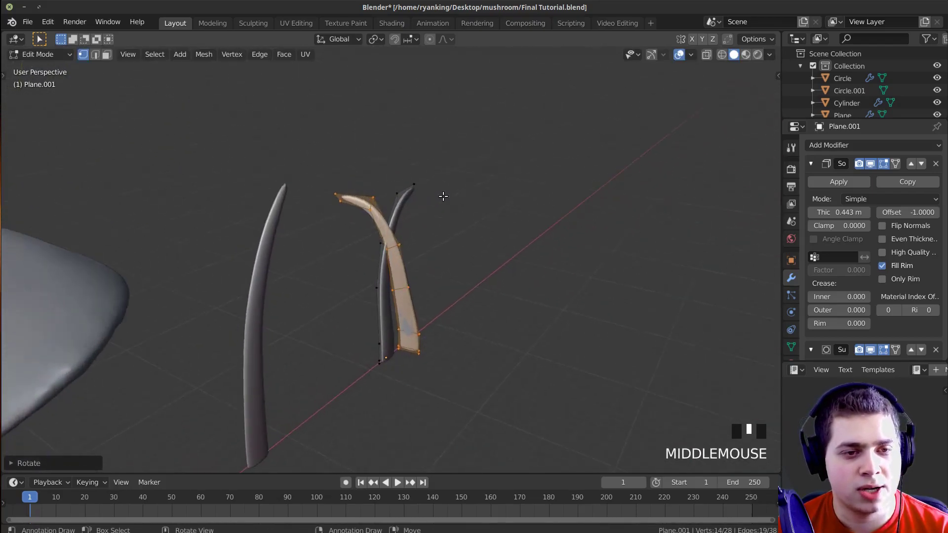
# Step: Shrink and tilt the duplicated blade, positioning its base against the foot of the bent blade
pyautogui.press('g')
pyautogui.click(404, 197)
pyautogui.press('s')
pyautogui.click(378, 218)
pyautogui.press('r')
pyautogui.moveTo(378, 218); pyautogui.dragTo(389, 239, button='middle')
pyautogui.click(362, 201)
pyautogui.press('g')
pyautogui.click(518, 244)
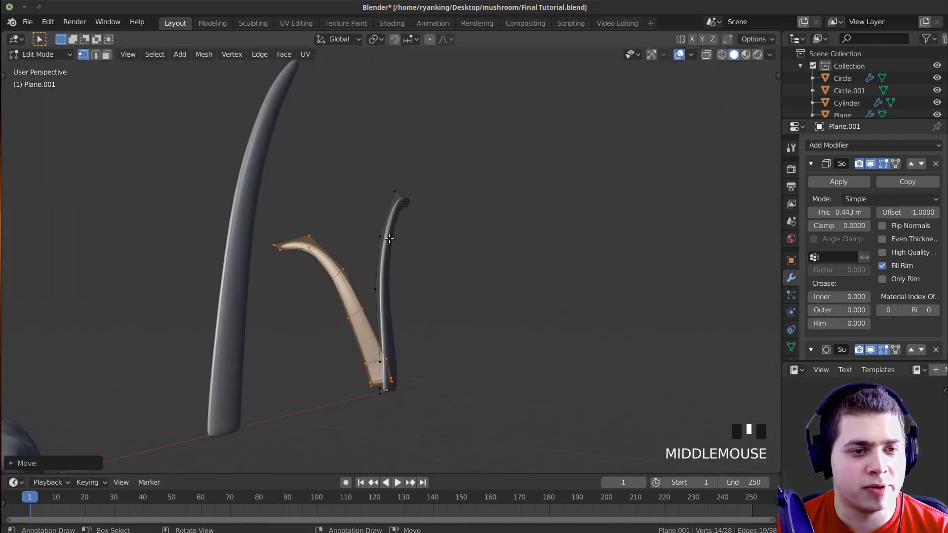
# Step: Select the small blade's tip section in wireframe and rotate it upward to straighten the droop
pyautogui.press('z')
pyautogui.press('a')
pyautogui.press('a')
pyautogui.moveTo(229, 198); pyautogui.dragTo(323, 278)
pyautogui.press('r')
pyautogui.click(241, 317)
# Step: Rotate and reposition the small blade's upper section, then return to Object Mode in solid shading
pyautogui.moveTo(271, 182); pyautogui.dragTo(346, 283)
pyautogui.press('r')
pyautogui.click(359, 295)
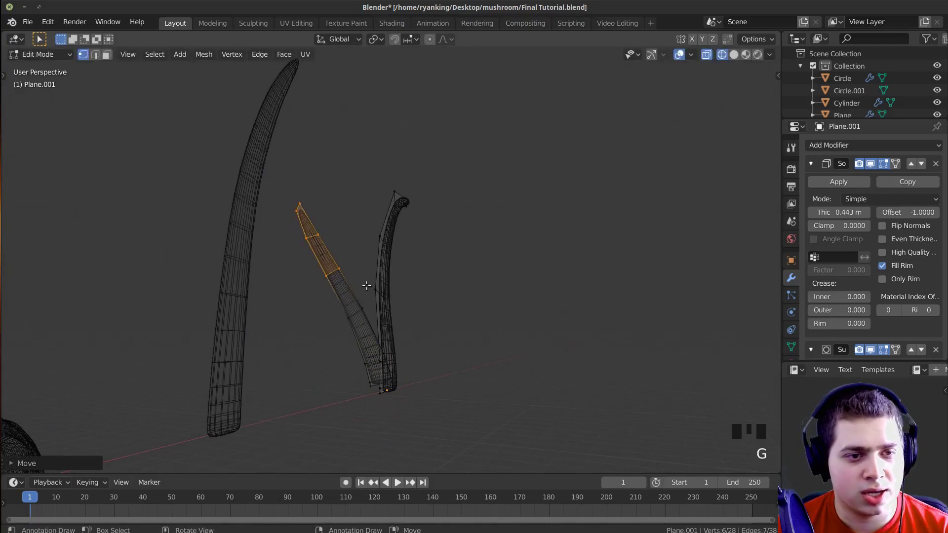
pyautogui.press('g')
pyautogui.click(385, 300)
pyautogui.press('Tab')
pyautogui.press('z')
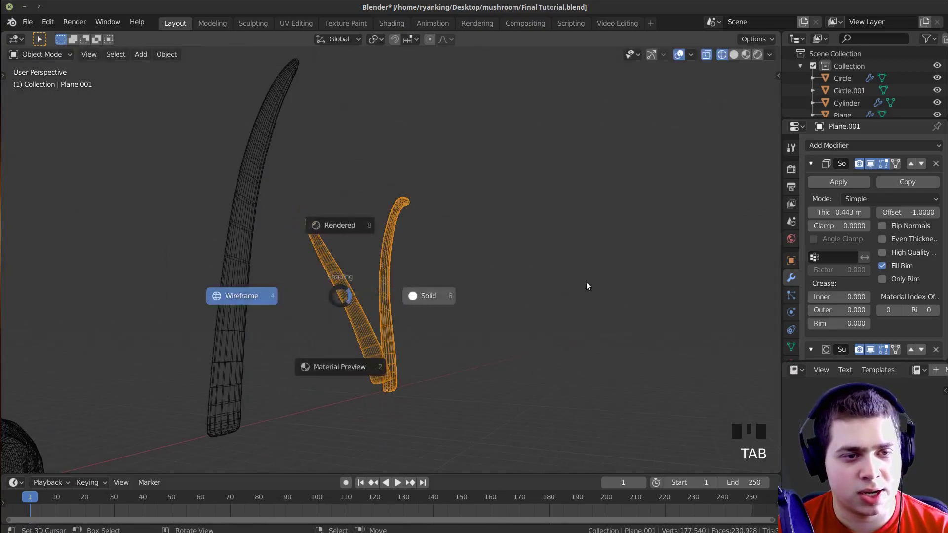
pyautogui.click(586, 282)
# Step: Duplicate the original tall blade along the X axis and place the copy beyond the two-blade tuft
pyautogui.moveTo(567, 286)
pyautogui.mouseDown(button='middle')
pyautogui.moveTo(470, 306)
pyautogui.moveTo(473, 364)
pyautogui.moveTo(465, 333)
pyautogui.moveTo(420, 295)
pyautogui.mouseUp(button='middle')
pyautogui.scroll(-3, 469, 309)
pyautogui.press('a')
pyautogui.press('a')
pyautogui.click(240, 293)
pyautogui.hotkey('shift', 'd')
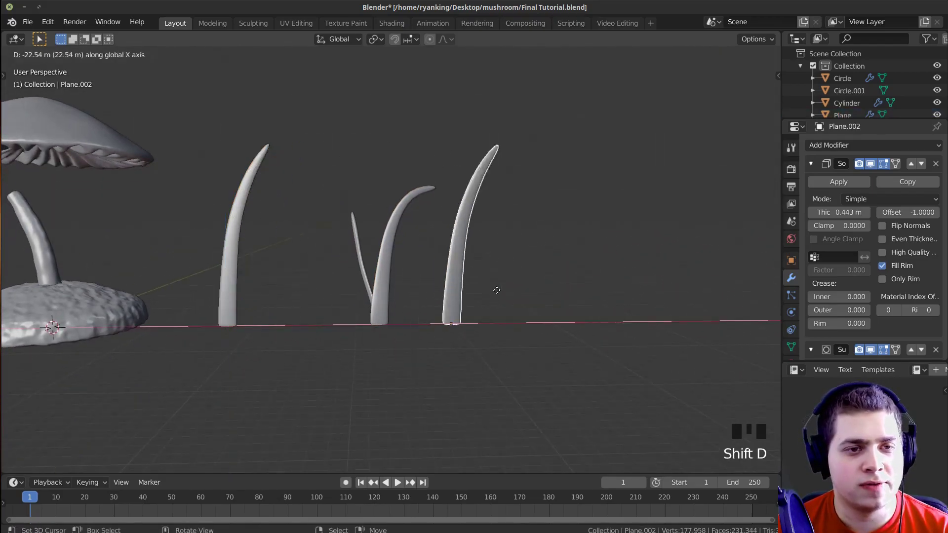
pyautogui.click(642, 289)
# Step: Duplicate the new blade's mesh in Edit Mode and, from the top view, offset and rotate the duplicate across it
pyautogui.keyDown('shift'); pyautogui.moveTo(641, 289); pyautogui.dragTo(446, 292, button='middle'); pyautogui.keyUp('shift')
pyautogui.scroll(2, 579, 254)
pyautogui.press('Tab')
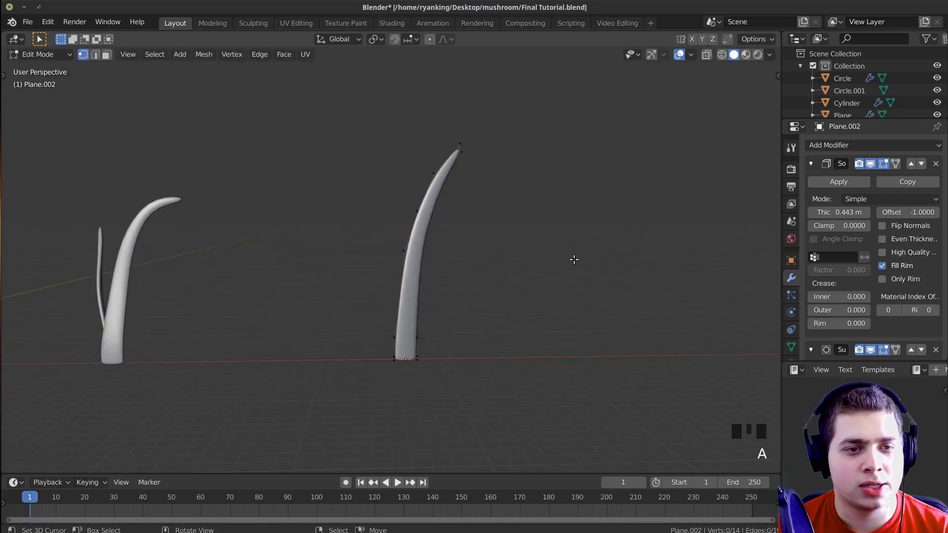
pyautogui.moveTo(573, 261); pyautogui.dragTo(551, 353, button='middle')
pyautogui.press('KP_7')
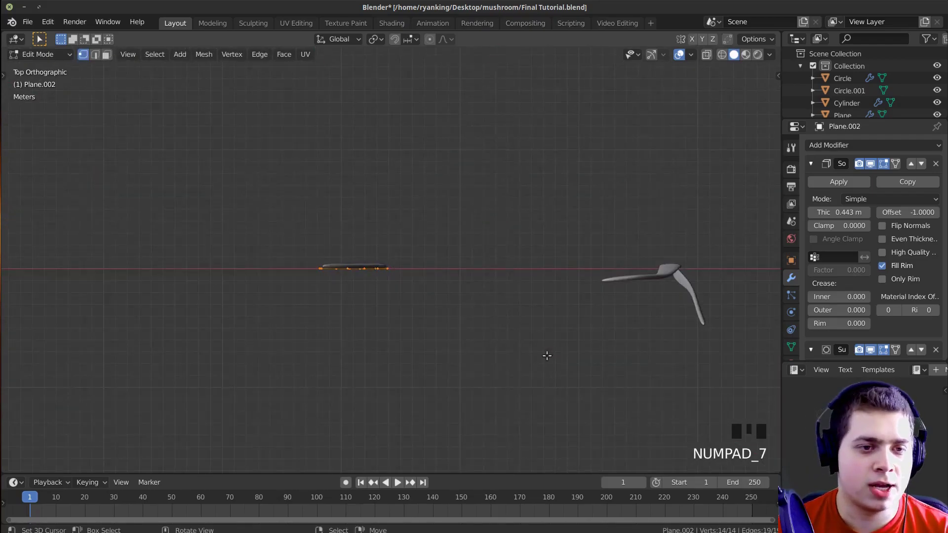
pyautogui.scroll(2, 441, 199)
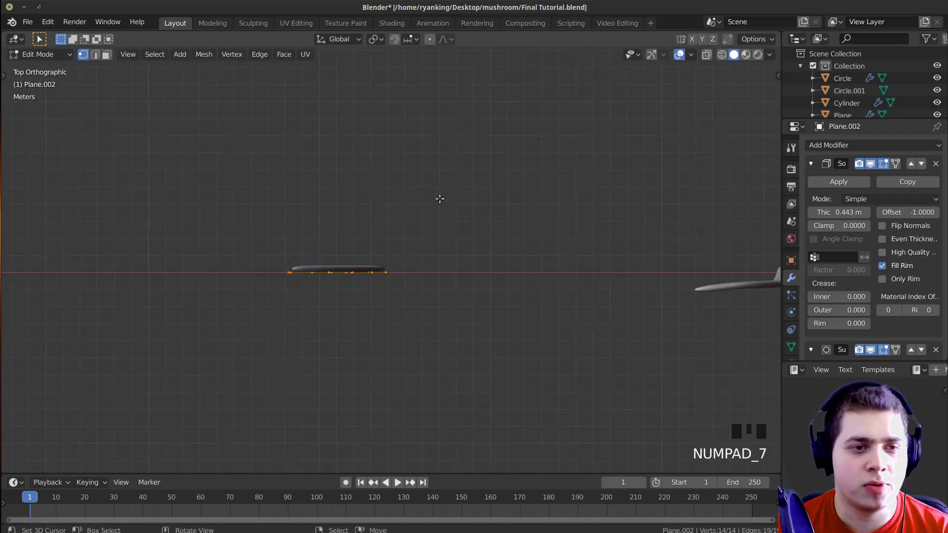
pyautogui.keyDown('shift'); pyautogui.moveTo(440, 199); pyautogui.dragTo(413, 244, button='middle'); pyautogui.keyUp('shift')
pyautogui.hotkey('shift', 'd')
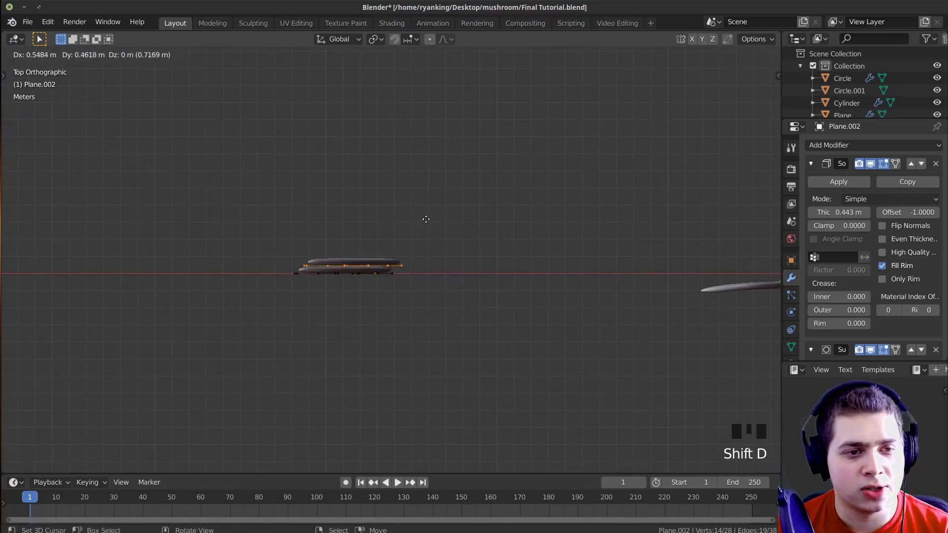
pyautogui.click(429, 212)
pyautogui.press('r')
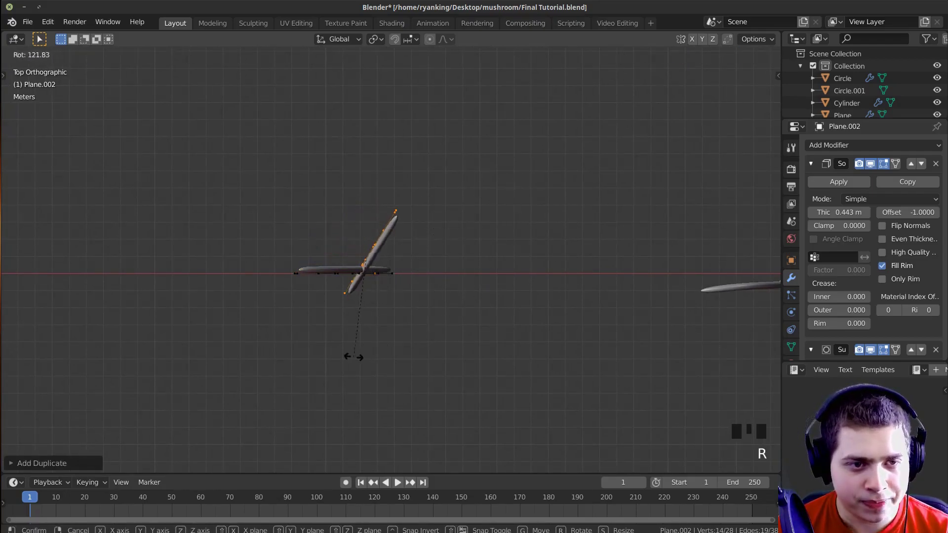
pyautogui.click(397, 335)
# Step: Scale the duplicated blade along Z and shift it vertically to line up its base with the first blade
pyautogui.moveTo(396, 335); pyautogui.dragTo(423, 197, button='middle')
pyautogui.press('s')
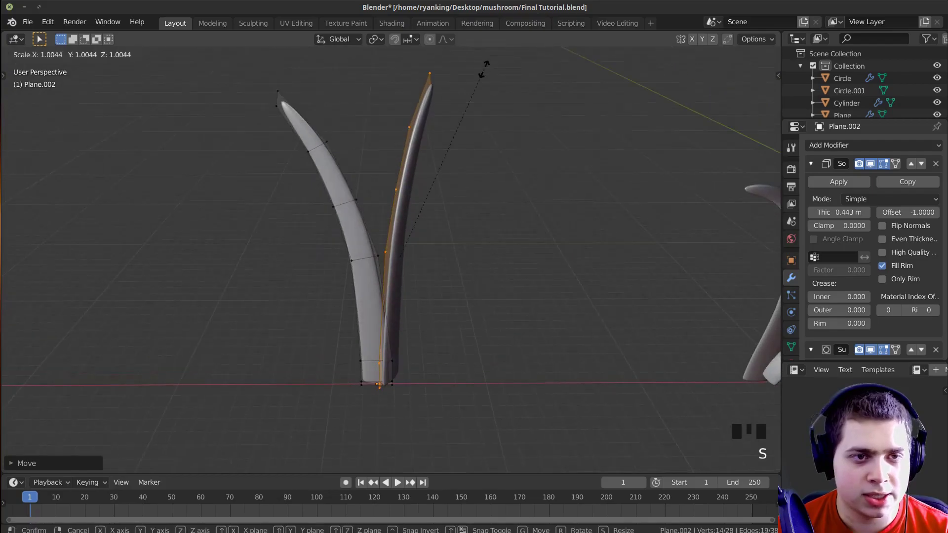
pyautogui.press('z')
pyautogui.click(464, 120)
pyautogui.moveTo(464, 120); pyautogui.dragTo(256, 138, button='middle')
pyautogui.press('g')
pyautogui.press('z')
pyautogui.click(458, 127)
# Step: Select the shorter blade's tip segment in wireframe and reposition it to form a drooping end
pyautogui.press('z')
pyautogui.hotkey('alt', 'a')
pyautogui.press('b')
pyautogui.moveTo(254, 128); pyautogui.dragTo(363, 229)
pyautogui.moveTo(364, 228); pyautogui.dragTo(372, 190, button='middle')
pyautogui.press('g')
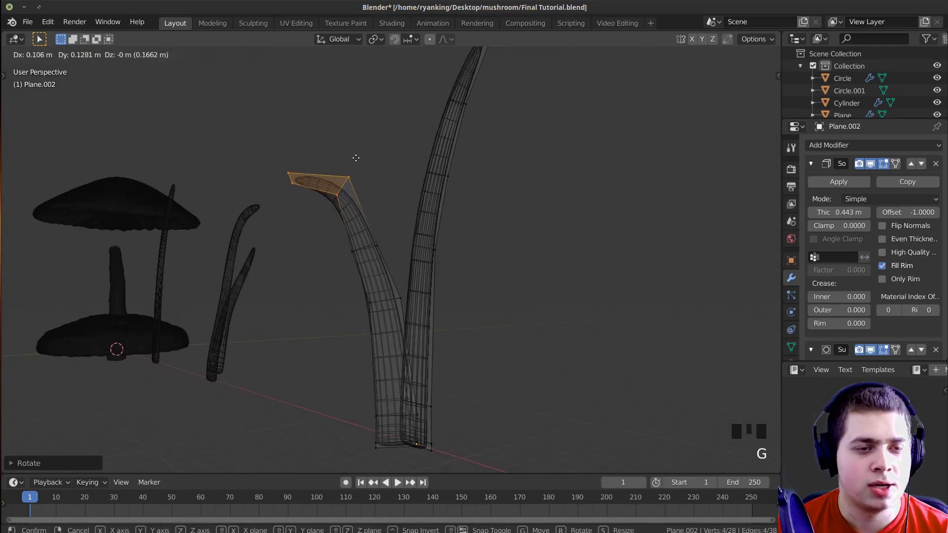
pyautogui.click(343, 173)
# Step: Duplicate both blades of the tuft in place and rotate the duplicated pair around the Z axis
pyautogui.press('a')
pyautogui.hotkey('shift', 'z')
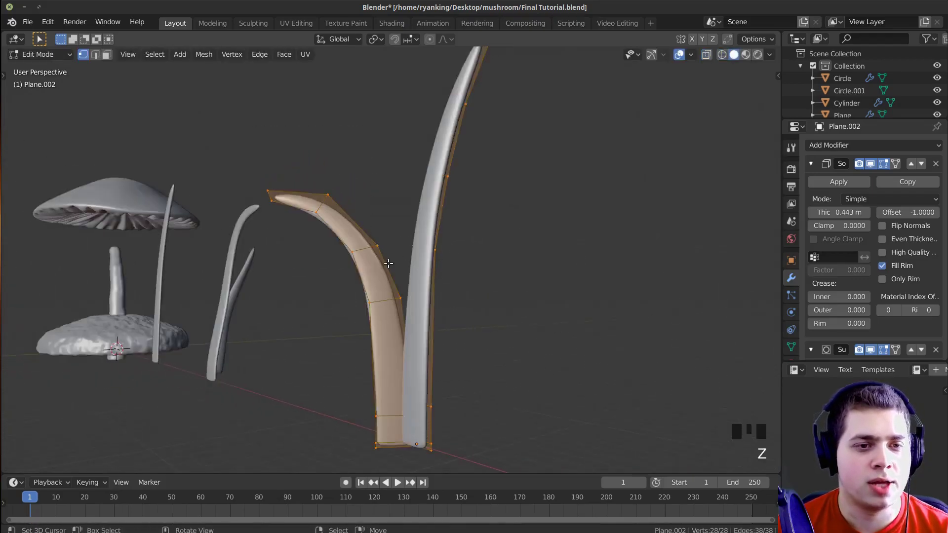
pyautogui.moveTo(368, 205)
pyautogui.mouseDown(button='middle')
pyautogui.moveTo(555, 300)
pyautogui.moveTo(495, 298)
pyautogui.mouseUp(button='middle')
pyautogui.hotkey('shift', 'd')
pyautogui.rightClick(498, 303)
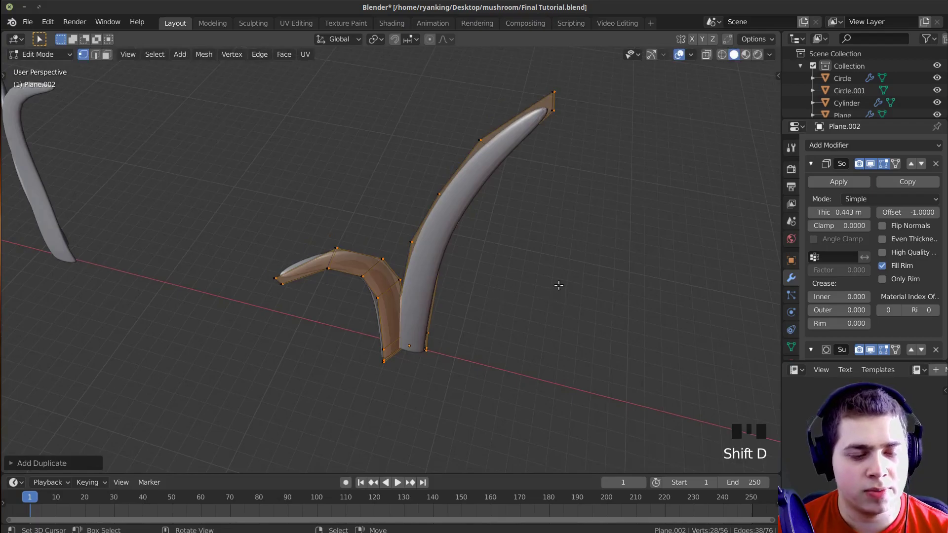
pyautogui.press('r')
pyautogui.press('z')
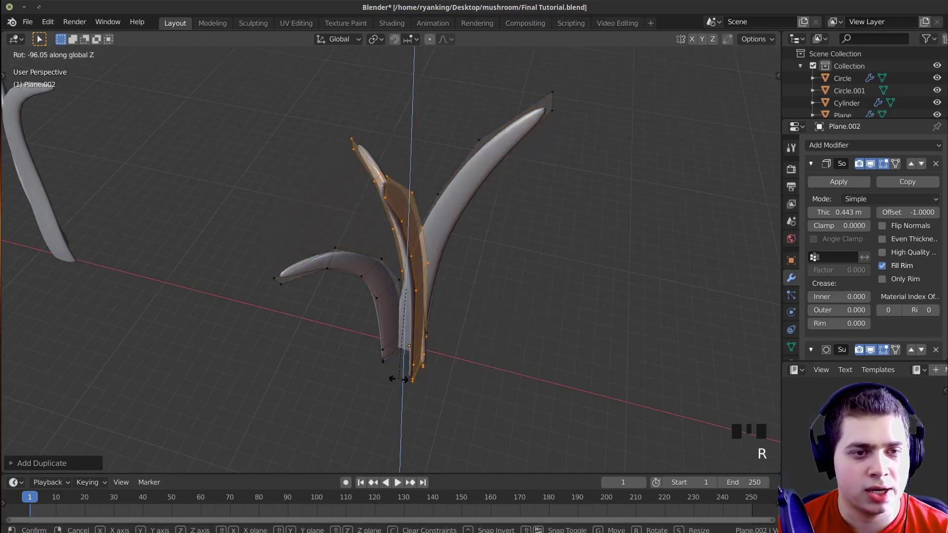
pyautogui.click(291, 313)
# Step: Move the duplicated pair of blades beside the originals and scale it down
pyautogui.moveTo(292, 313); pyautogui.dragTo(449, 247, button='middle')
pyautogui.press('g')
pyautogui.click(455, 320)
pyautogui.press('s')
pyautogui.click(444, 158)
pyautogui.moveTo(444, 158)
pyautogui.mouseDown(button='middle')
pyautogui.moveTo(470, 182)
pyautogui.moveTo(434, 154)
pyautogui.mouseUp(button='middle')
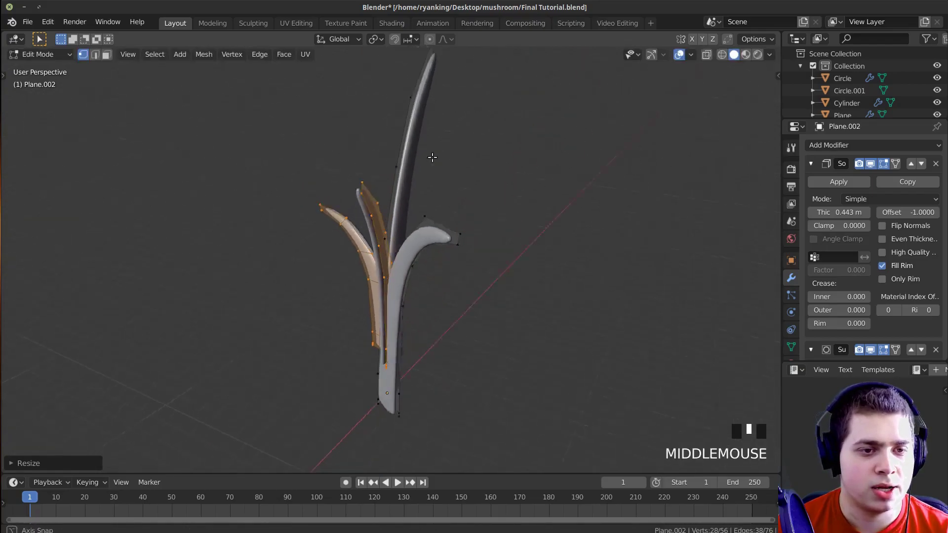
# Step: Tilt the smaller pair of blades and reposition it near the tuft's base
pyautogui.press('r')
pyautogui.click(385, 127)
pyautogui.press('g')
pyautogui.click(367, 184)
pyautogui.moveTo(368, 184); pyautogui.dragTo(394, 241, button='middle')
pyautogui.press('g')
pyautogui.click(491, 228)
# Step: Freely rotate the small pair of blades, settle it into the tuft's base, and return to Object Mode
pyautogui.press('r')
pyautogui.press('r')
pyautogui.click(491, 245)
pyautogui.press('g')
pyautogui.click(461, 260)
pyautogui.press('Tab')
pyautogui.scroll(2, 366, 248)
pyautogui.scroll(-4, 366, 248)
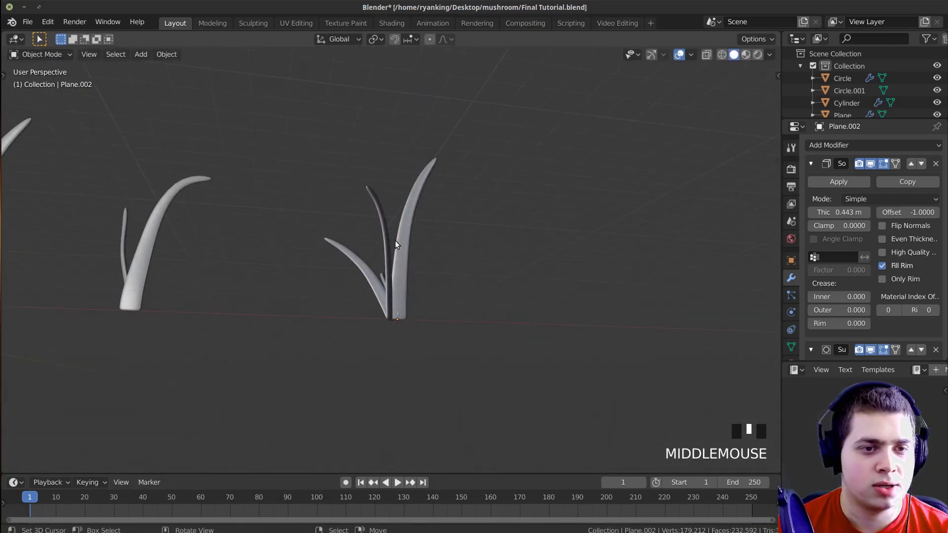
# Step: Select the whole smaller blade of the two-blade tuft in Edit Mode and rotate it
pyautogui.scroll(-3, 365, 259)
pyautogui.moveTo(349, 266); pyautogui.dragTo(337, 239, button='middle')
pyautogui.scroll(3, 338, 239)
pyautogui.press('Tab')
pyautogui.press('Tab')
pyautogui.moveTo(292, 192); pyautogui.dragTo(329, 238, button='middle')
pyautogui.rightClick(305, 191)
pyautogui.press('Tab')
pyautogui.rightClick(300, 175)
pyautogui.moveTo(306, 192); pyautogui.dragTo(270, 242, button='middle')
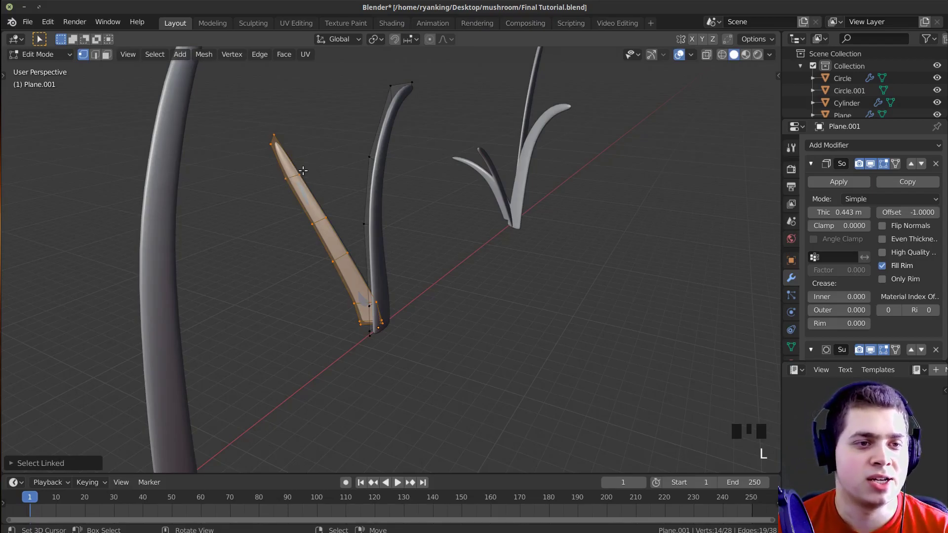
pyautogui.moveTo(434, 211); pyautogui.dragTo(474, 226, button='middle')
pyautogui.press('t')
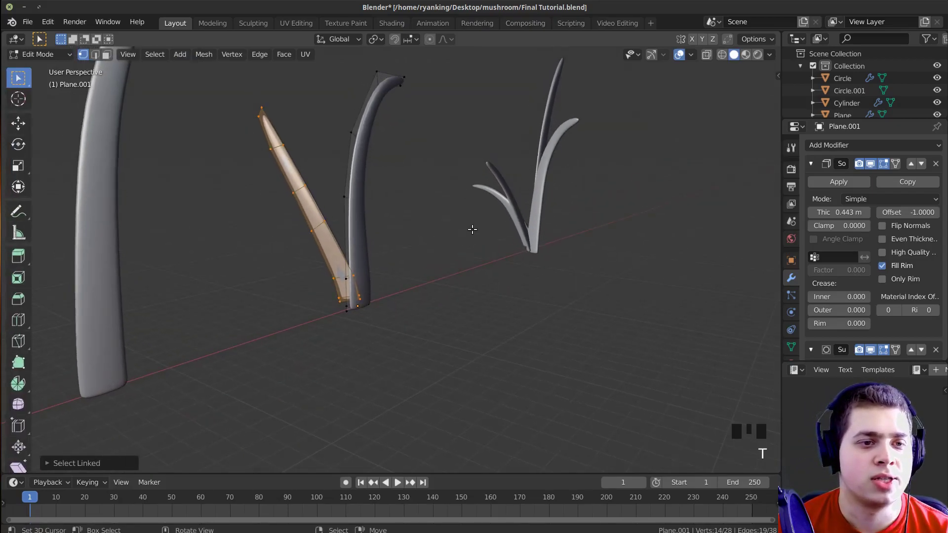
pyautogui.press('t')
pyautogui.press('r')
pyautogui.moveTo(462, 178); pyautogui.dragTo(319, 194, button='middle')
pyautogui.click(479, 208)
# Step: Scale the smaller blade, move it against the larger one's base, and return to Object Mode
pyautogui.press('s')
pyautogui.click(502, 198)
pyautogui.press('g')
pyautogui.click(511, 191)
pyautogui.press('Tab')
pyautogui.scroll(-2, 319, 194)
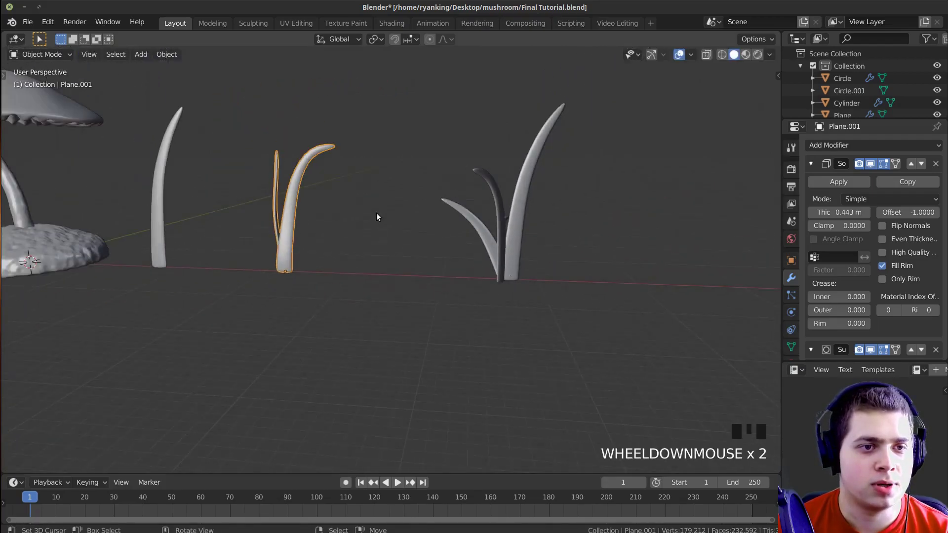
# Step: Duplicate the single grass blade and move the copy along the X axis past the last tuft
pyautogui.keyDown('shift'); pyautogui.moveTo(377, 212); pyautogui.dragTo(390, 209, button='middle'); pyautogui.keyUp('shift')
pyautogui.keyDown('shift'); pyautogui.moveTo(325, 219); pyautogui.dragTo(314, 205, button='middle'); pyautogui.keyUp('shift')
pyautogui.rightClick(136, 215)
pyautogui.keyDown('shift'); pyautogui.moveTo(224, 202); pyautogui.dragTo(167, 204, button='middle'); pyautogui.keyUp('shift')
pyautogui.scroll(-1, 197, 209)
pyautogui.hotkey('shift', 'd')
pyautogui.press('x')
pyautogui.click(690, 232)
# Step: Enter Edit Mode on the duplicated blade, switch to wireframe shading, and deselect all its vertices
pyautogui.keyDown('shift'); pyautogui.moveTo(654, 193); pyautogui.dragTo(576, 205, button='middle'); pyautogui.keyUp('shift')
pyautogui.press('Tab')
pyautogui.press('z')
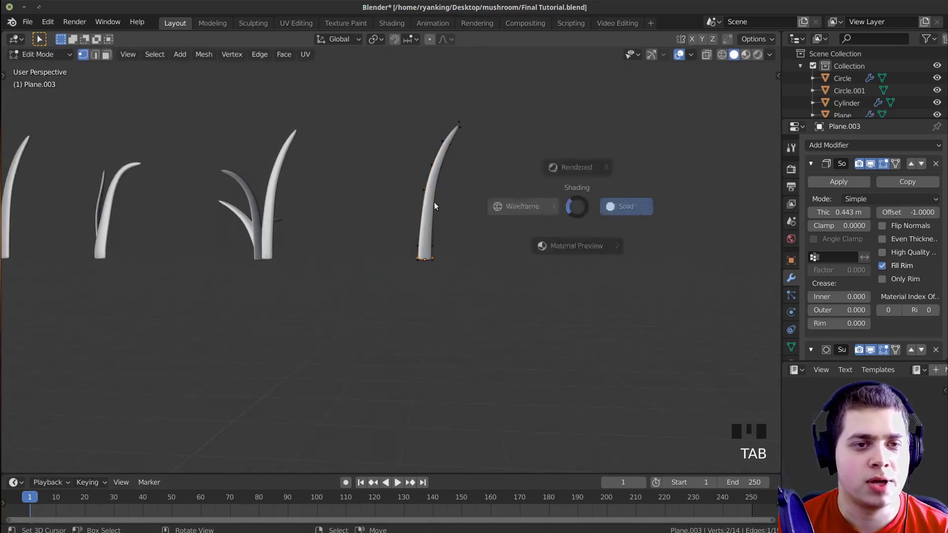
pyautogui.click(434, 202)
pyautogui.scroll(3, 415, 227)
pyautogui.press('a')
pyautogui.scroll(2, 412, 233)
pyautogui.moveTo(542, 137); pyautogui.dragTo(576, 166)
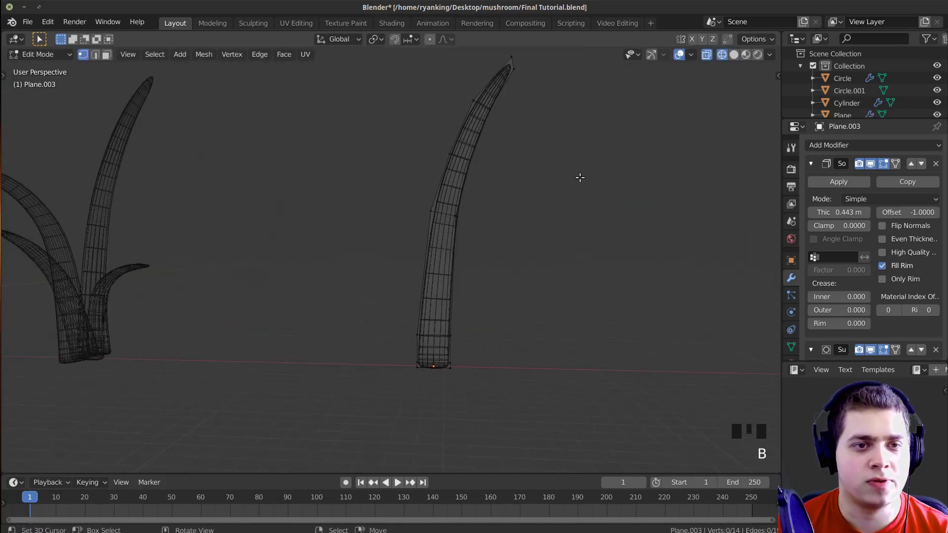
# Step: Bend the new blade by selecting its upper half, rotating it, and moving it
pyautogui.keyDown('shift'); pyautogui.moveTo(591, 155); pyautogui.dragTo(581, 219, button='middle'); pyautogui.keyUp('shift')
pyautogui.press('b')
pyautogui.moveTo(592, 87); pyautogui.dragTo(390, 250)
pyautogui.press('r')
pyautogui.click(562, 174)
pyautogui.press('g')
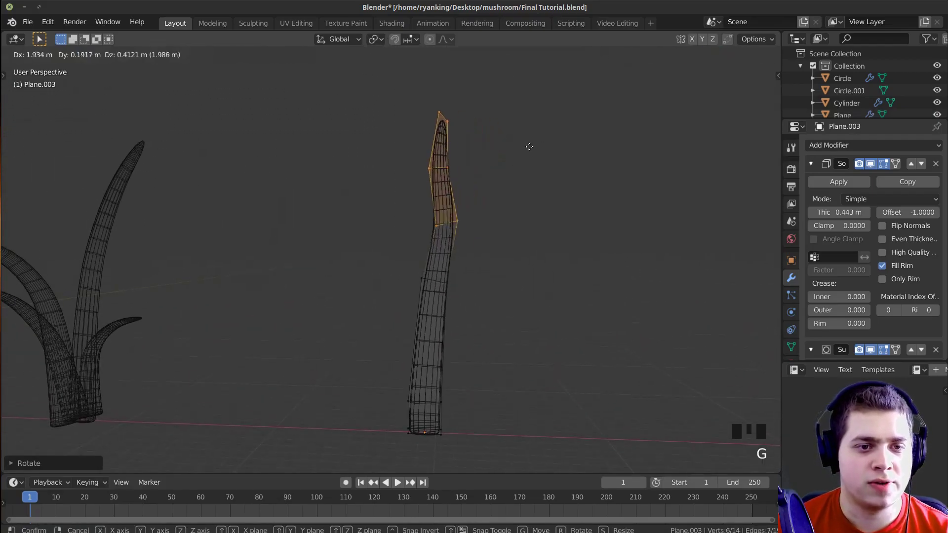
pyautogui.click(475, 120)
# Step: Rotate and move the vertices near the blade's tip to continue the bend
pyautogui.moveTo(326, 94); pyautogui.dragTo(436, 172)
pyautogui.press('r')
pyautogui.click(448, 161)
pyautogui.press('g')
pyautogui.click(459, 141)
pyautogui.keyDown('shift'); pyautogui.moveTo(460, 142); pyautogui.dragTo(489, 173, button='middle'); pyautogui.keyUp('shift')
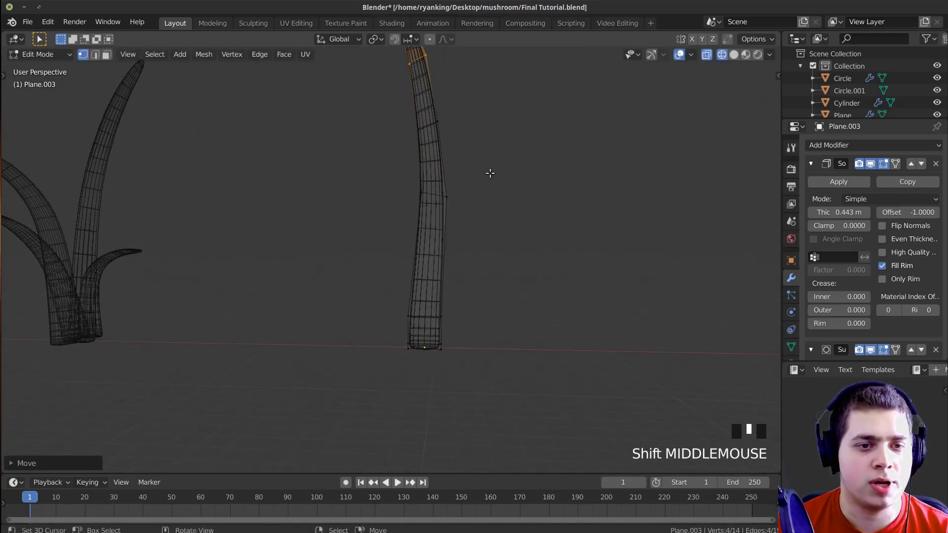
# Step: Duplicate the whole bent blade within the mesh beside the original and return to solid shading
pyautogui.press('a')
pyautogui.press('a')
pyautogui.press('a')
pyautogui.hotkey('shift', 'd')
pyautogui.click(493, 182)
pyautogui.press('z')
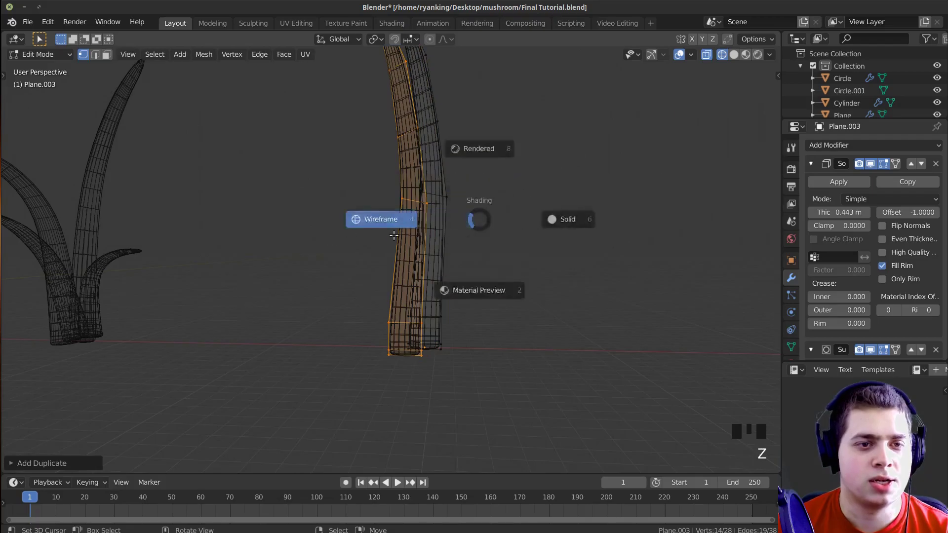
pyautogui.click(559, 216)
# Step: Scale down the duplicated blade, tilt it outward, move it toward the original's base, and adjust its size
pyautogui.press('s')
pyautogui.click(576, 216)
pyautogui.press('r')
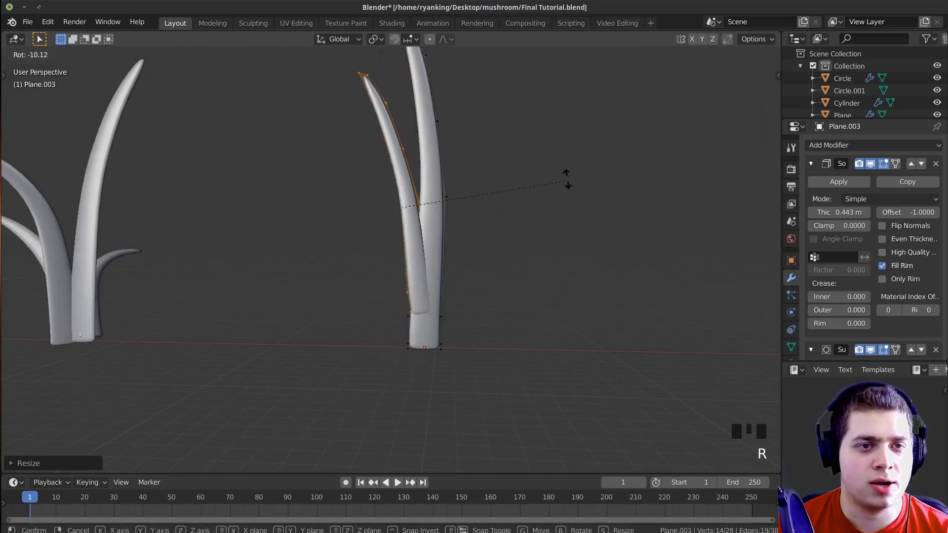
pyautogui.click(555, 167)
pyautogui.press('g')
pyautogui.click(553, 202)
pyautogui.moveTo(552, 203); pyautogui.dragTo(518, 313, button='middle')
pyautogui.press('s')
pyautogui.click(588, 302)
# Step: From the top view, rotate the smaller blade and move it against the base of the main blade
pyautogui.press('KP_7')
pyautogui.press('r')
pyautogui.click(504, 224)
pyautogui.press('g')
pyautogui.click(496, 207)
pyautogui.press('r')
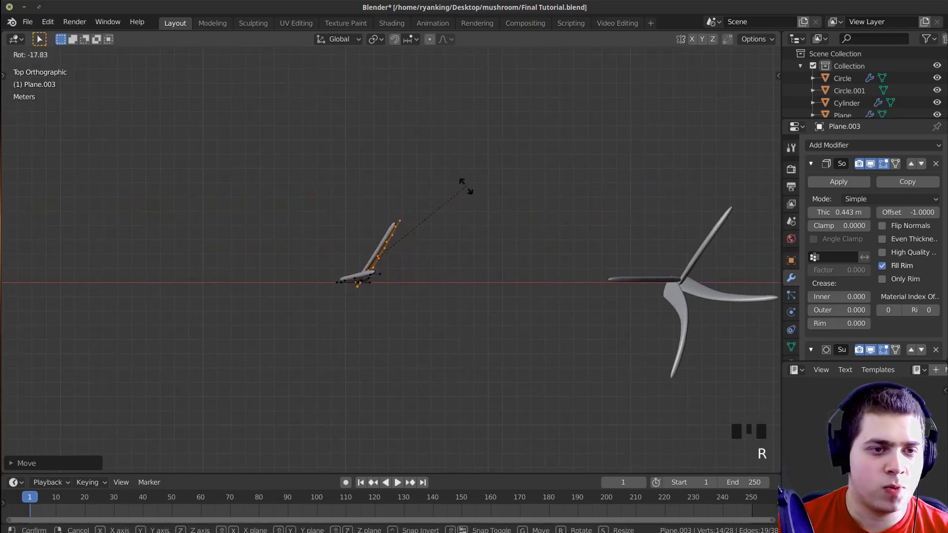
pyautogui.click(462, 193)
pyautogui.press('g')
pyautogui.click(459, 182)
pyautogui.press('g')
pyautogui.click(448, 228)
# Step: Duplicate the smaller blade, rotate the copy from the top view, and move it to the tuft's base
pyautogui.hotkey('shift', 'd')
pyautogui.click(481, 266)
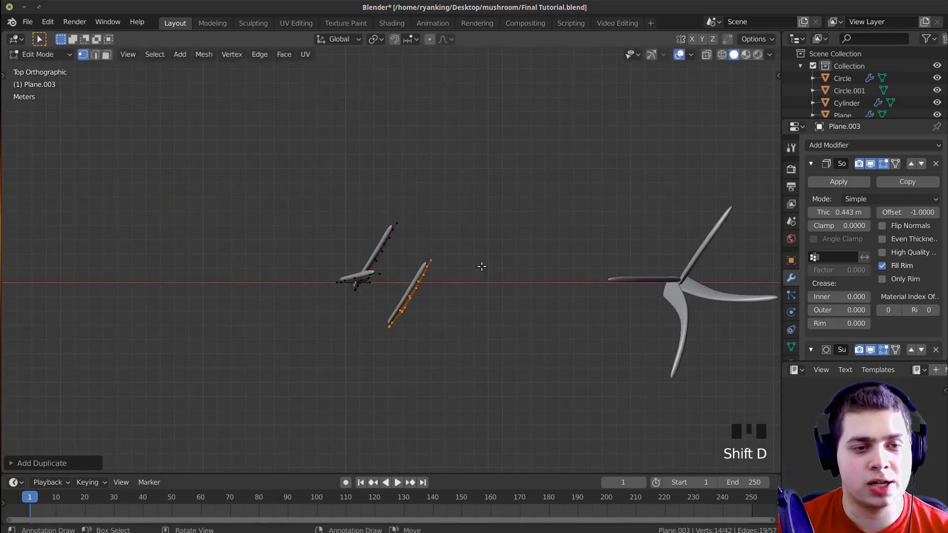
pyautogui.press('r')
pyautogui.click(434, 375)
pyautogui.press('g')
pyautogui.click(416, 395)
pyautogui.press('r')
pyautogui.click(402, 431)
# Step: Scale the third blade along the Z axis, reposition it in the tuft, and return to Object Mode
pyautogui.moveTo(407, 414); pyautogui.dragTo(526, 229, button='middle')
pyautogui.press('s')
pyautogui.press('z')
pyautogui.click(481, 260)
pyautogui.press('g')
pyautogui.click(518, 232)
pyautogui.press('Tab')
# Step: Examine the row of grass blades and tufts next to the mushroom from several angles
pyautogui.moveTo(558, 279); pyautogui.dragTo(324, 226, button='middle')
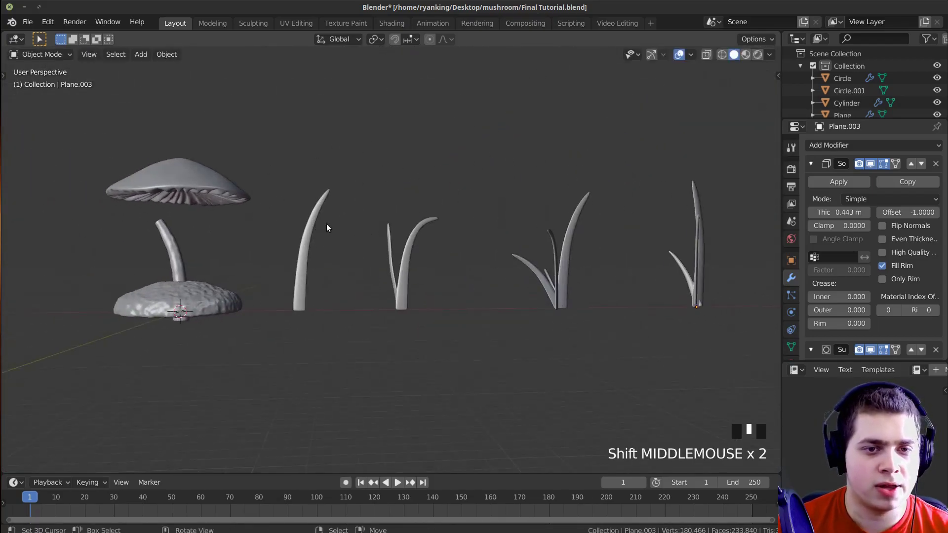
pyautogui.moveTo(687, 255); pyautogui.dragTo(436, 298, button='middle')
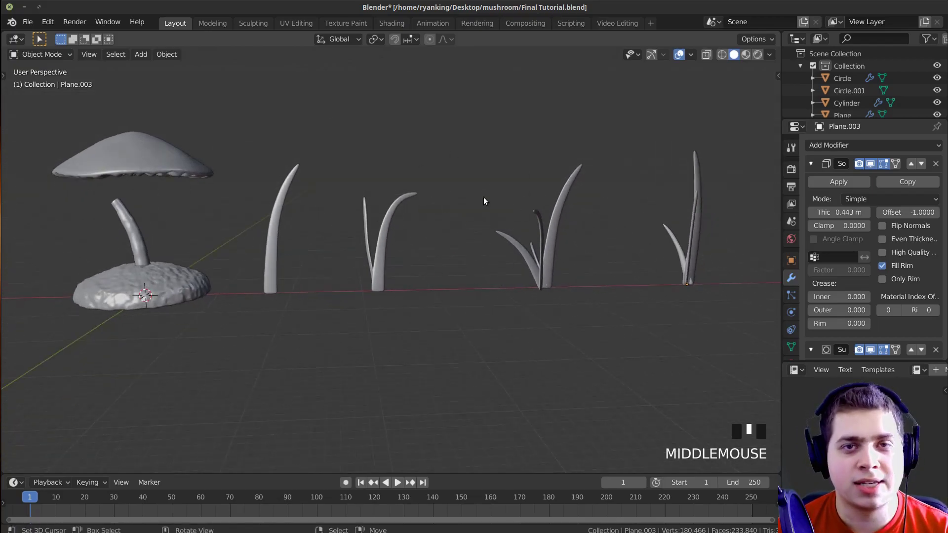
pyautogui.keyDown('shift'); pyautogui.moveTo(483, 200); pyautogui.dragTo(477, 242, button='middle'); pyautogui.keyUp('shift')
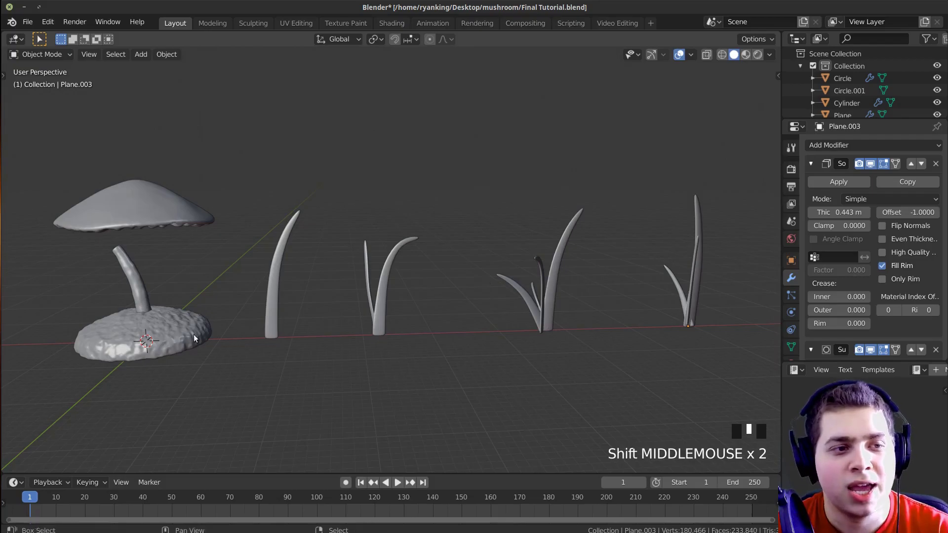
pyautogui.keyDown('shift'); pyautogui.moveTo(229, 240); pyautogui.dragTo(265, 264, button='middle'); pyautogui.keyUp('shift')
pyautogui.scroll(-3, 156, 194)
pyautogui.moveTo(323, 215); pyautogui.dragTo(295, 268, button='middle')
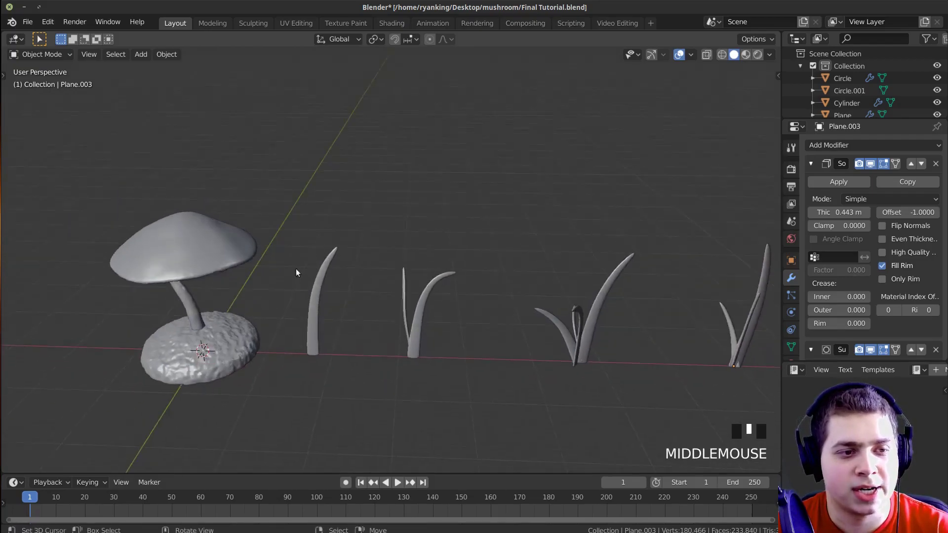
pyautogui.keyDown('shift'); pyautogui.moveTo(386, 242); pyautogui.dragTo(435, 236, button='middle'); pyautogui.keyUp('shift')
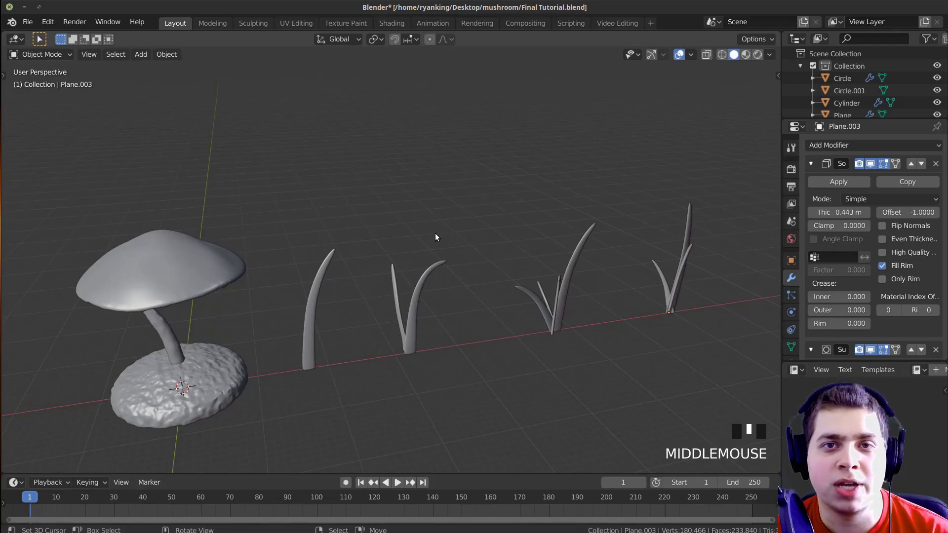
pyautogui.keyDown('shift'); pyautogui.moveTo(582, 229); pyautogui.dragTo(542, 195, button='middle'); pyautogui.keyUp('shift')
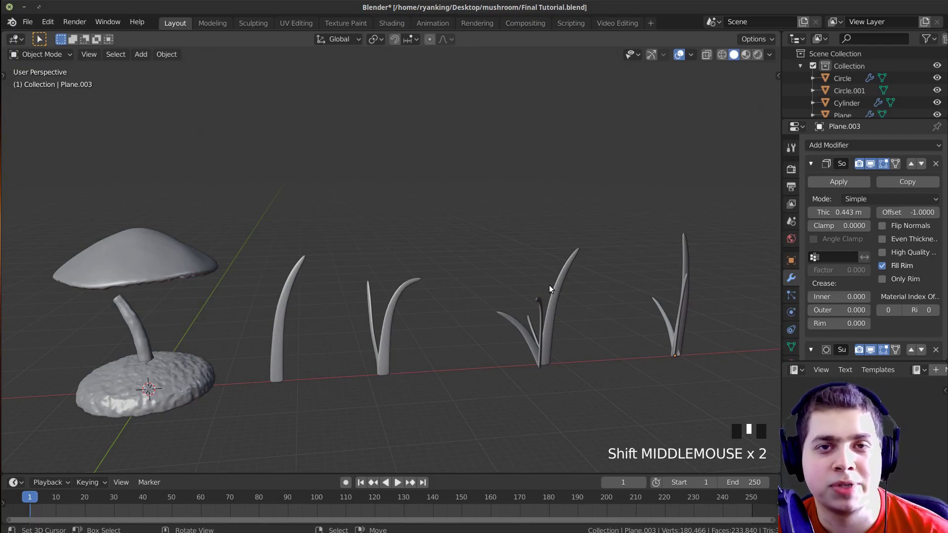
pyautogui.moveTo(548, 289); pyautogui.dragTo(620, 300, button='middle')
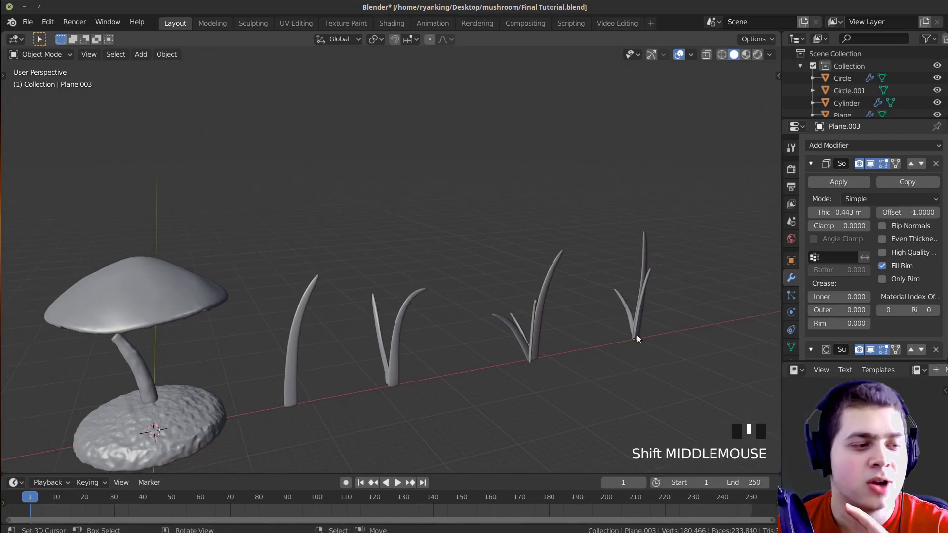